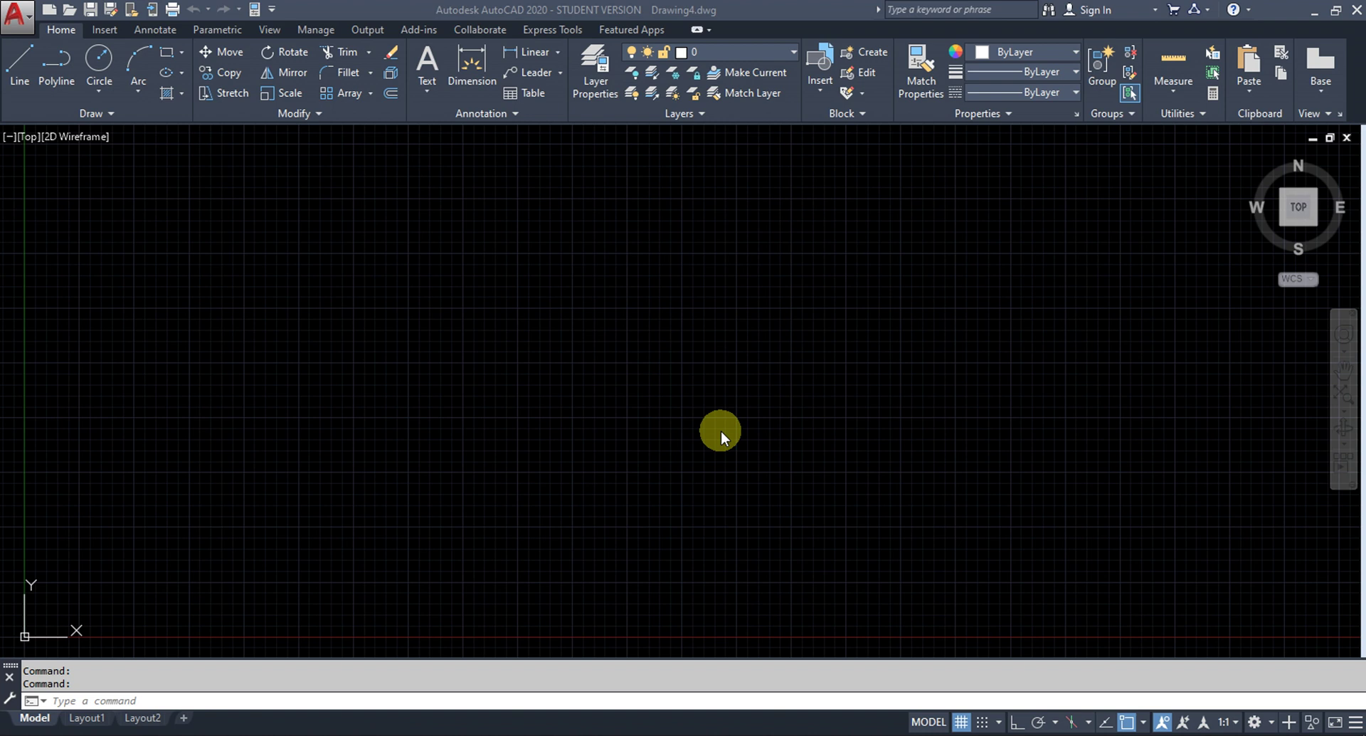
pyautogui.click(630, 700)
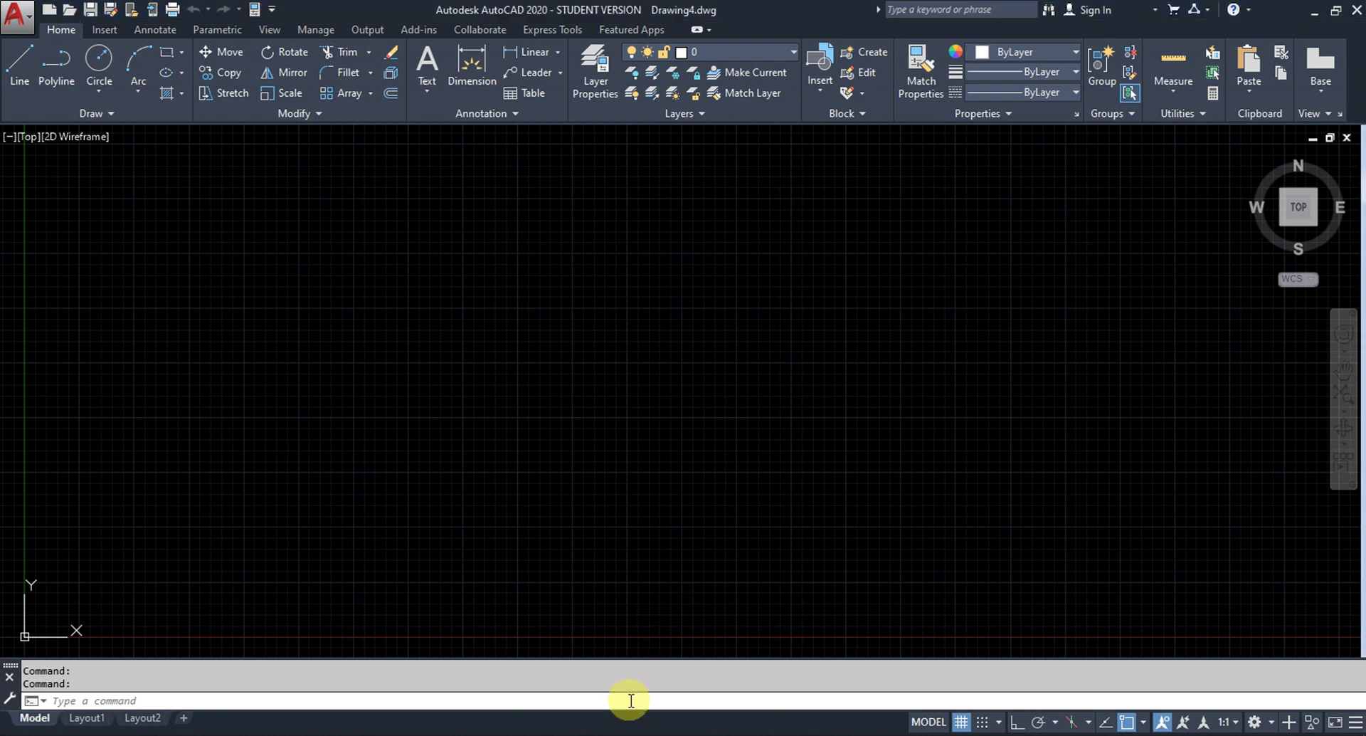
pyautogui.write('o')
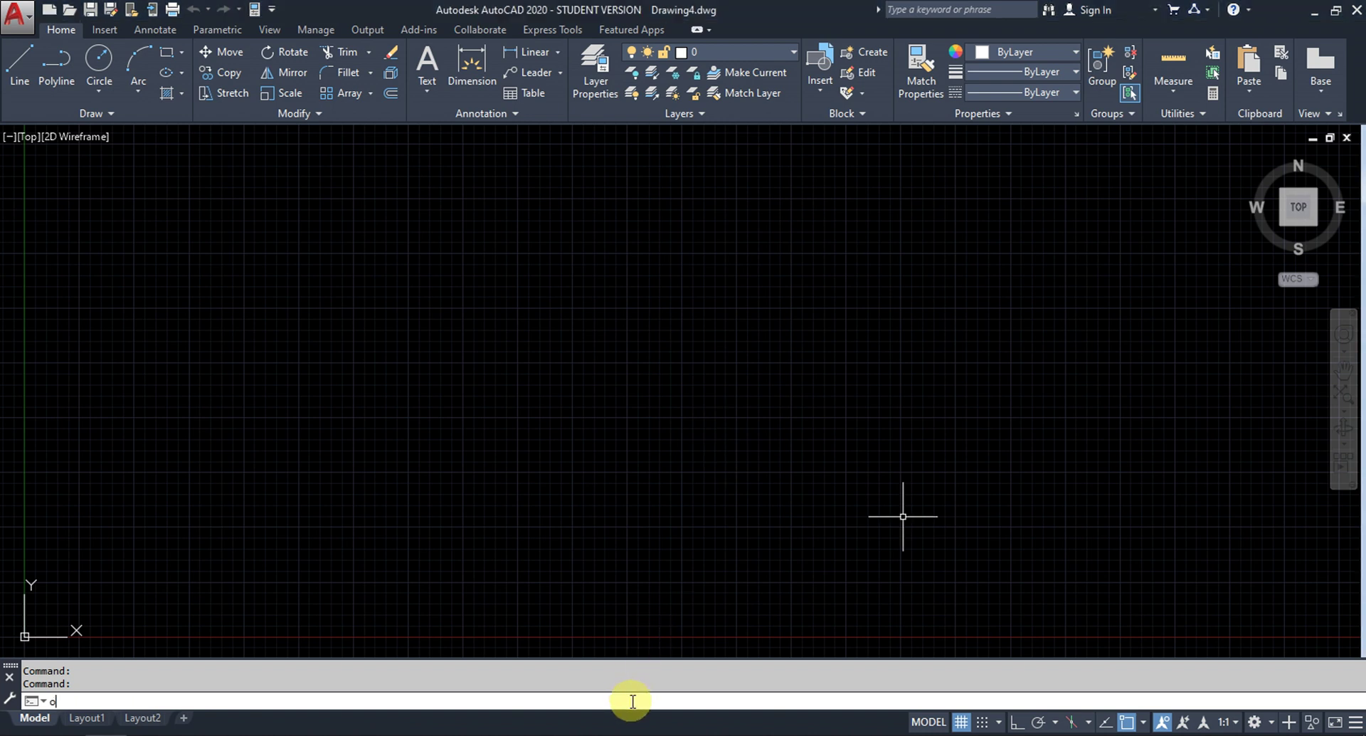
pyautogui.write('p')
pyautogui.press('Return')
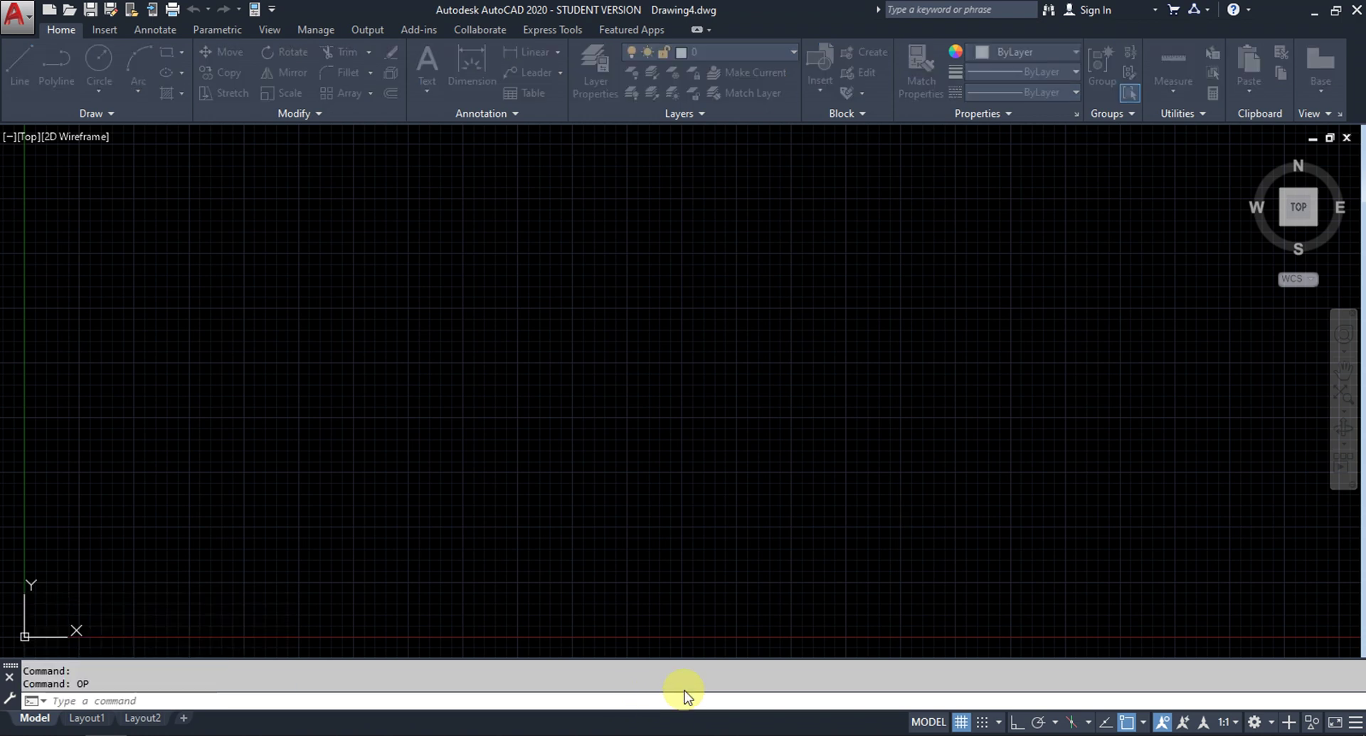
pyautogui.press('Escape')
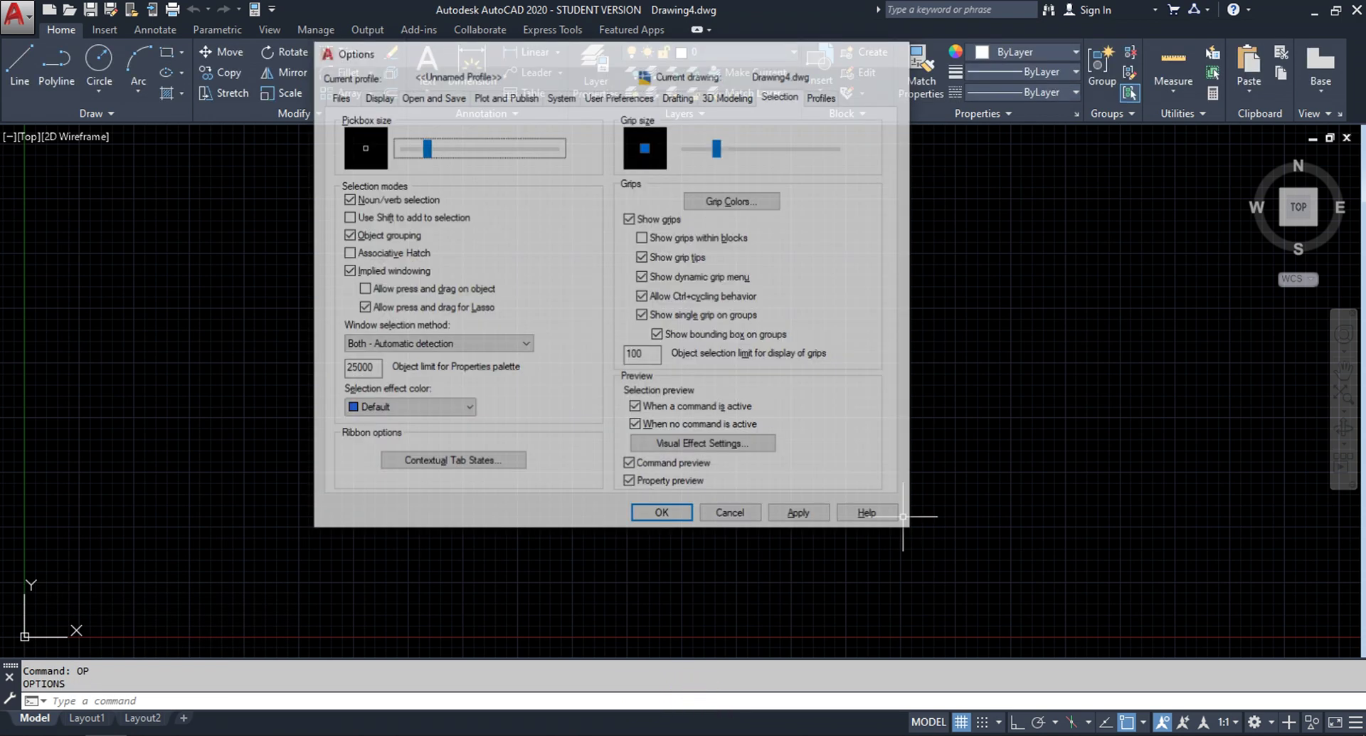
# Step: Set the window color theme to Light in the display options and apply the change
pyautogui.click(6, 13)
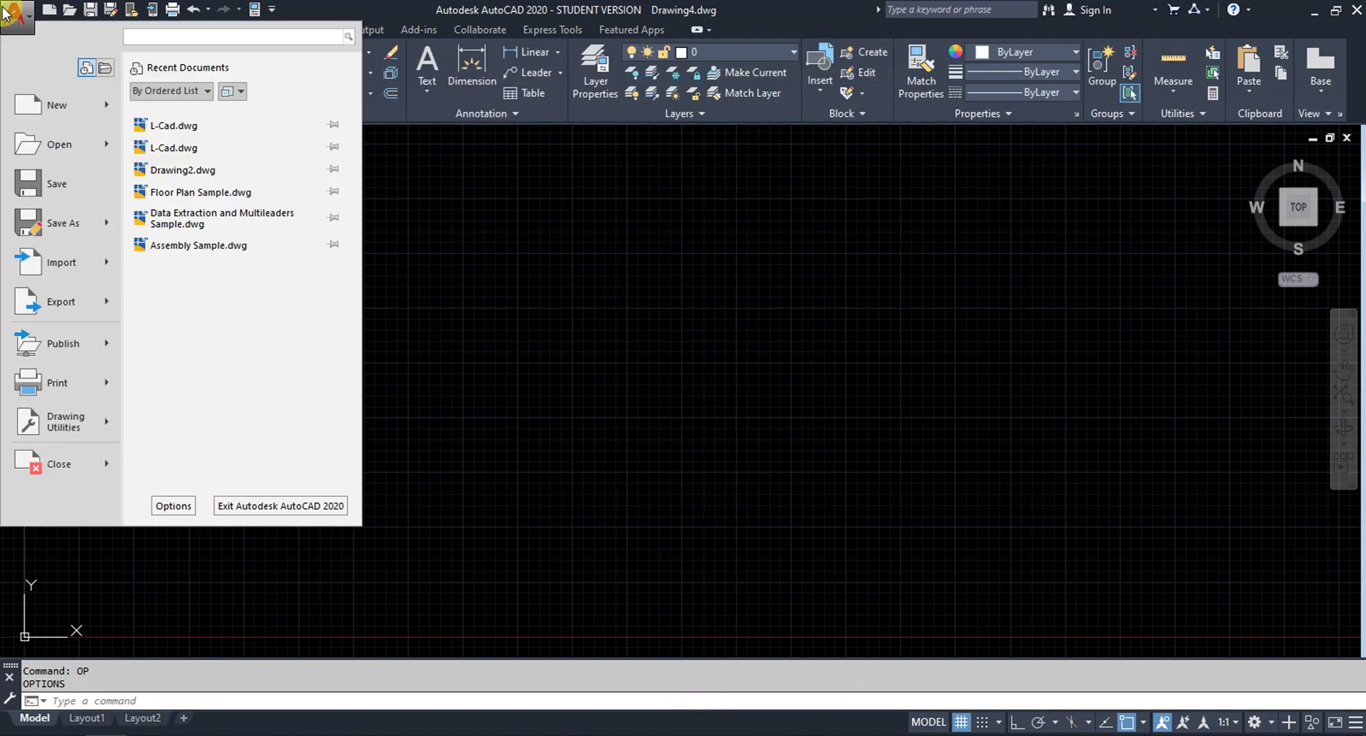
pyautogui.click(179, 510)
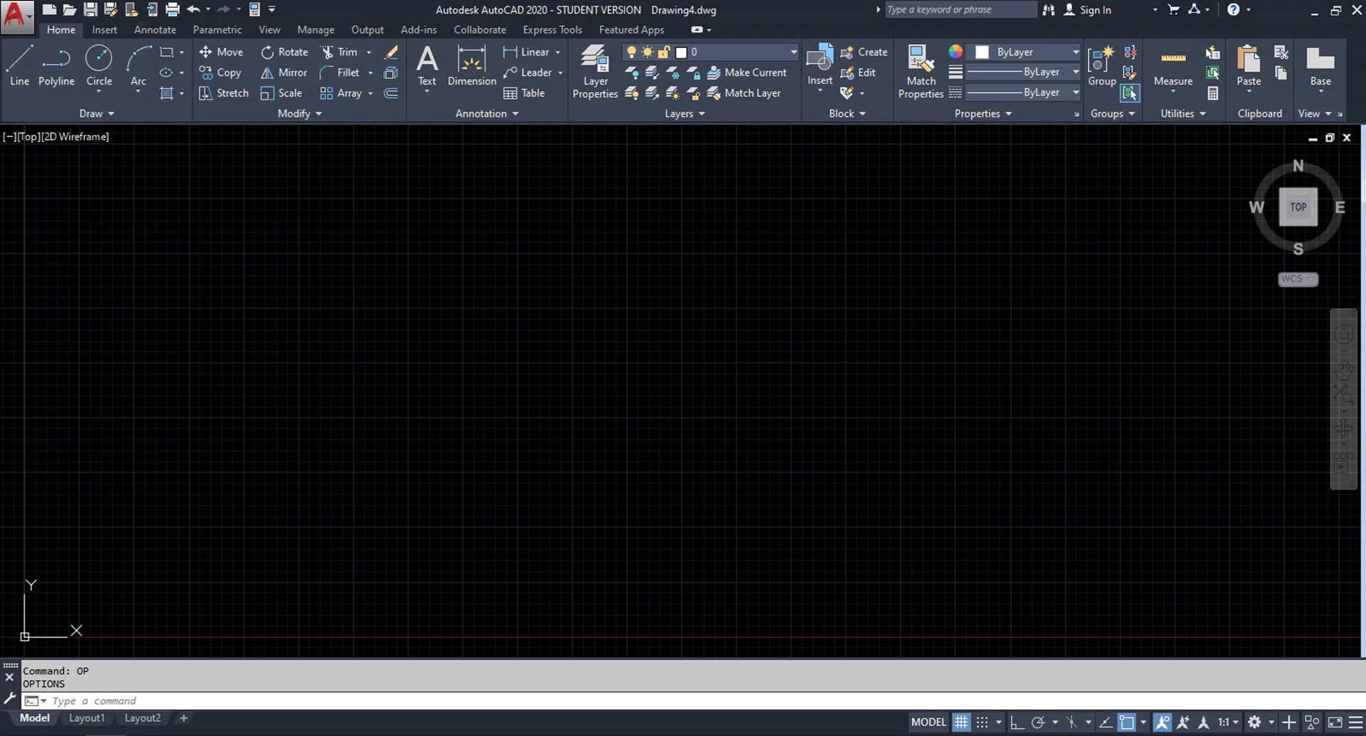
pyautogui.click(337, 95)
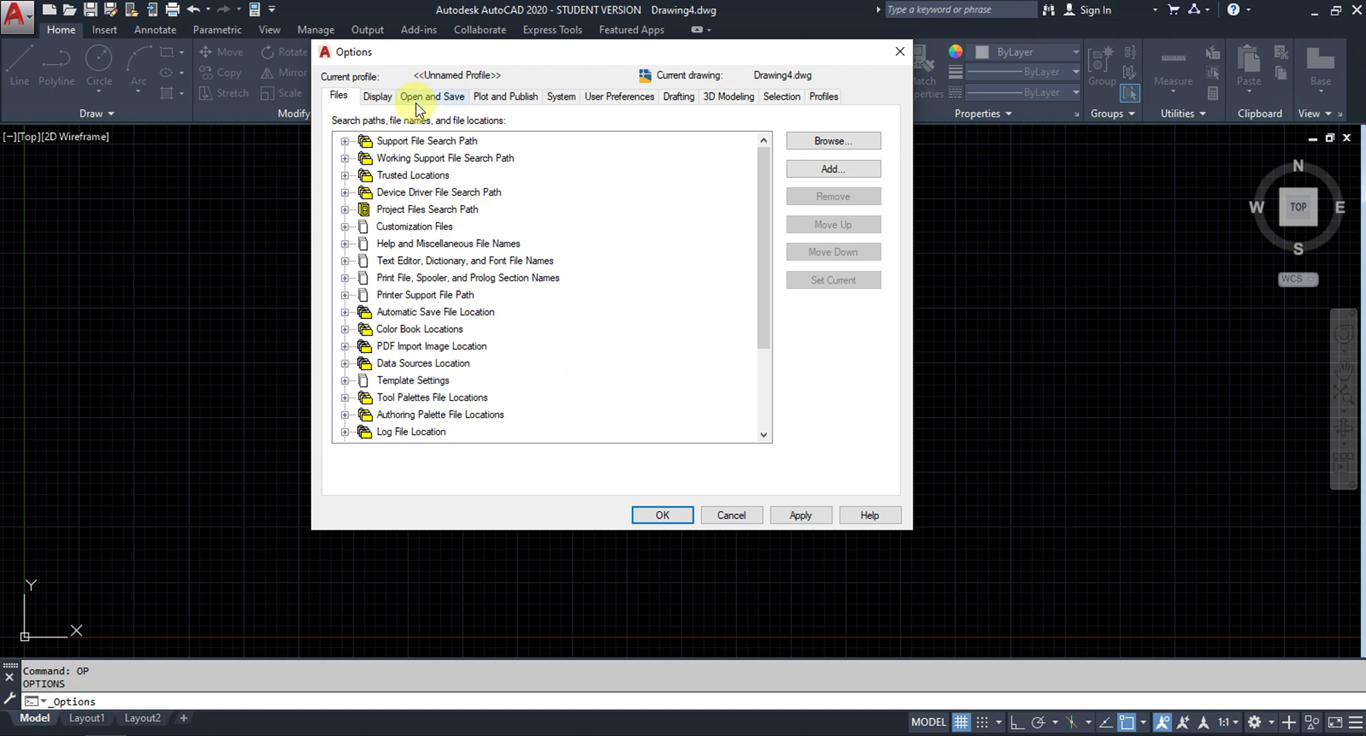
pyautogui.click(375, 95)
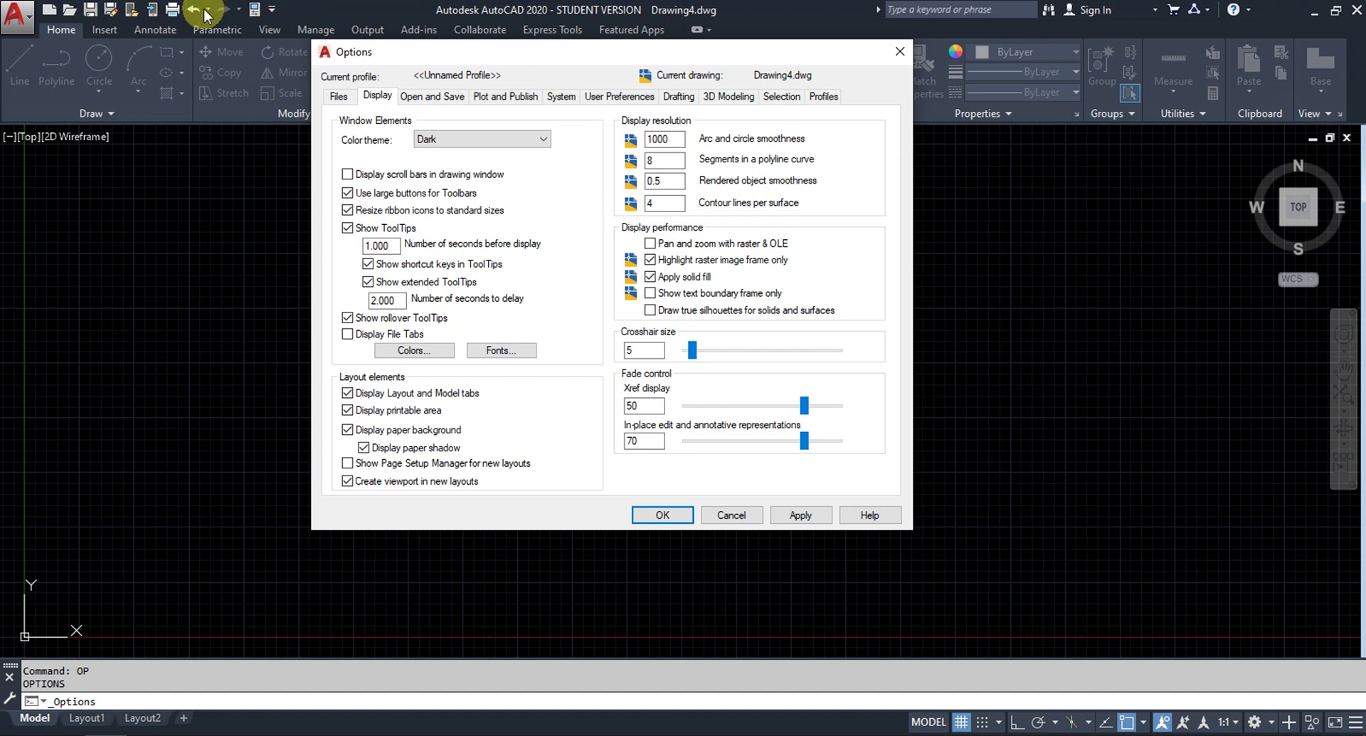
pyautogui.click(439, 138)
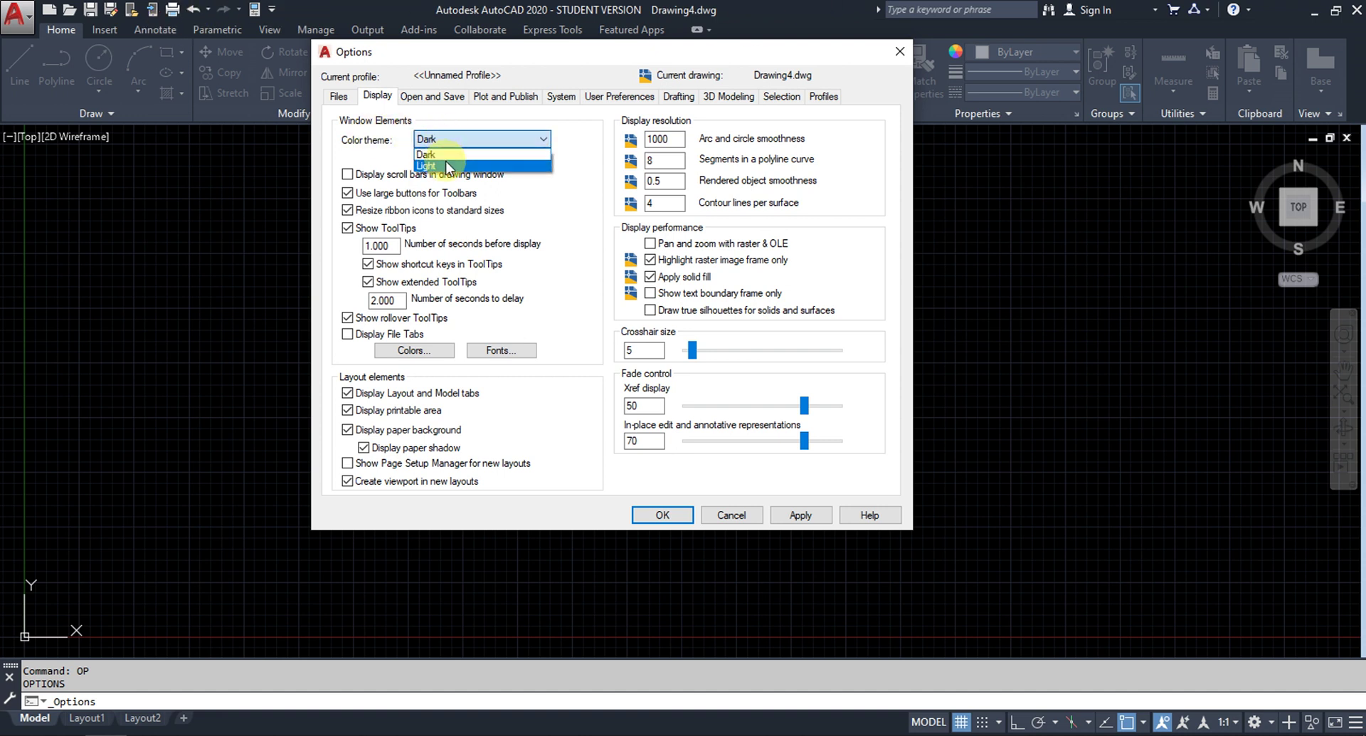
pyautogui.click(447, 165)
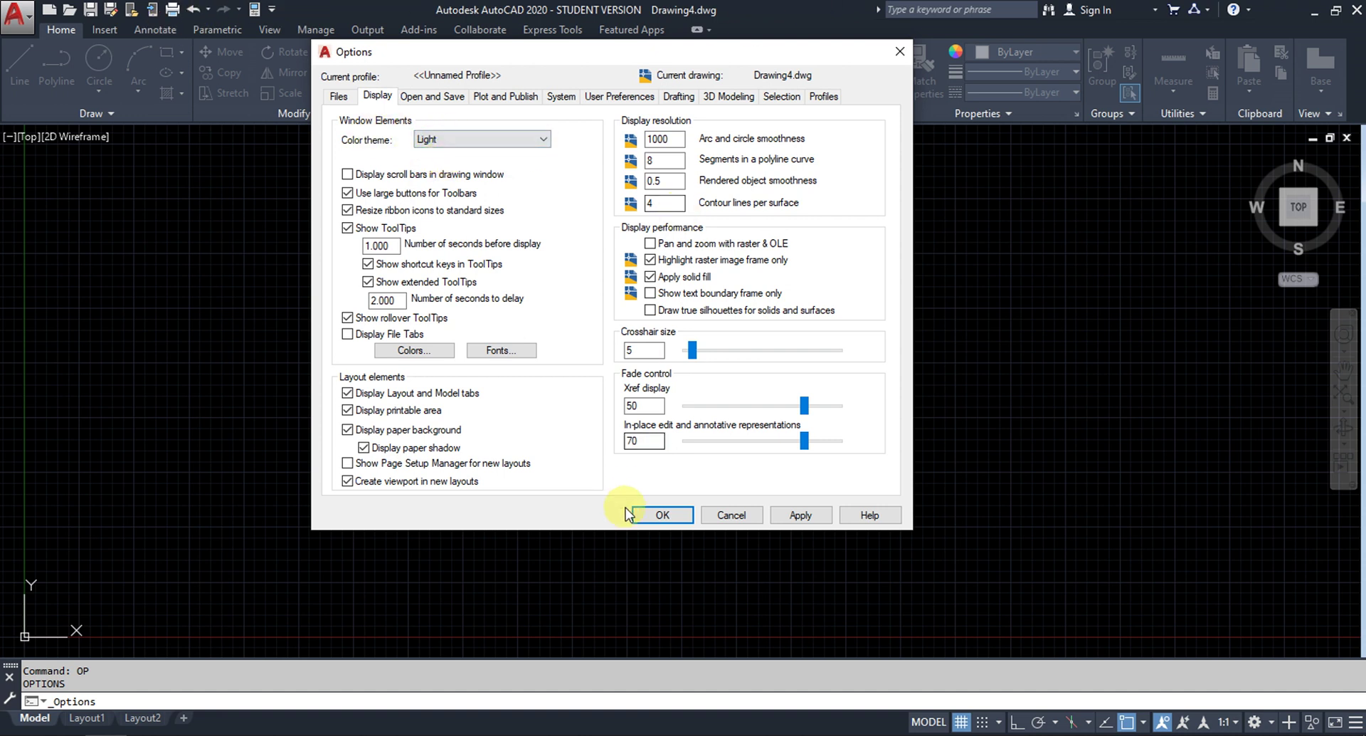
pyautogui.click(798, 525)
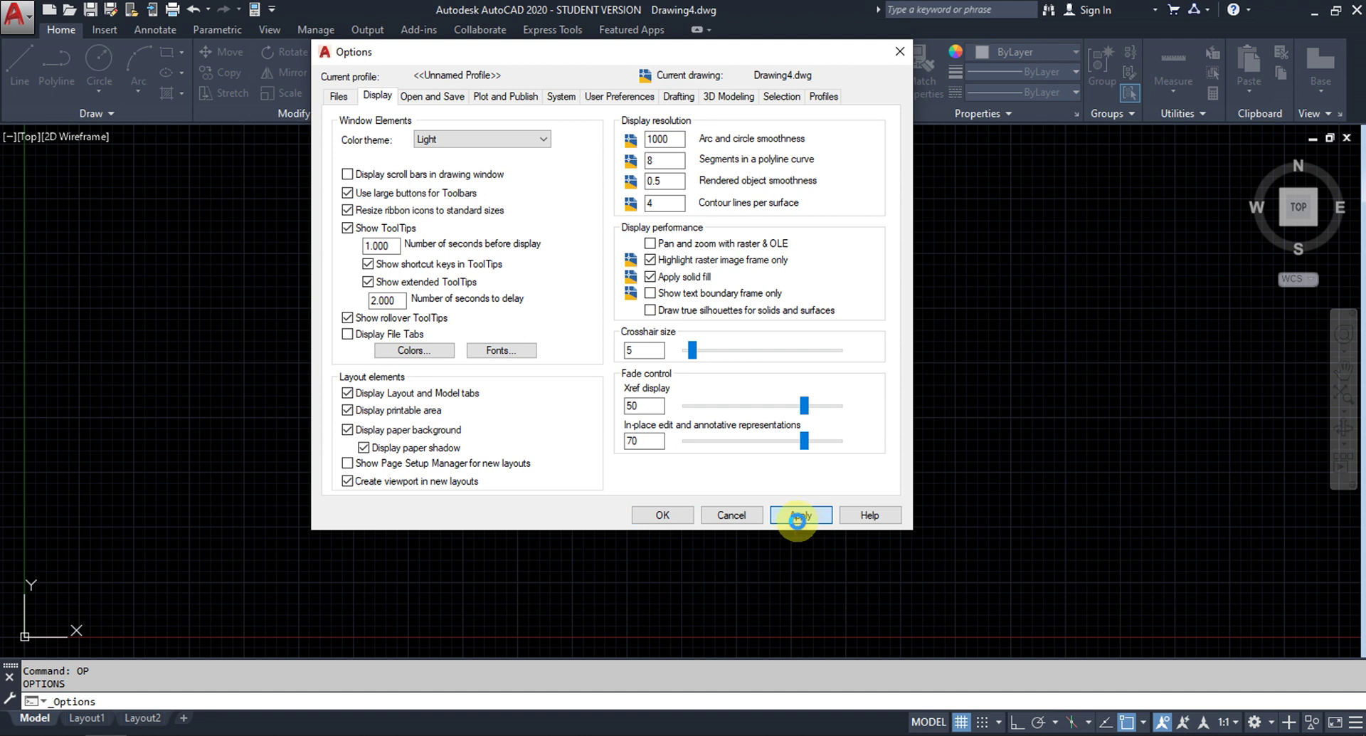
pyautogui.click(658, 515)
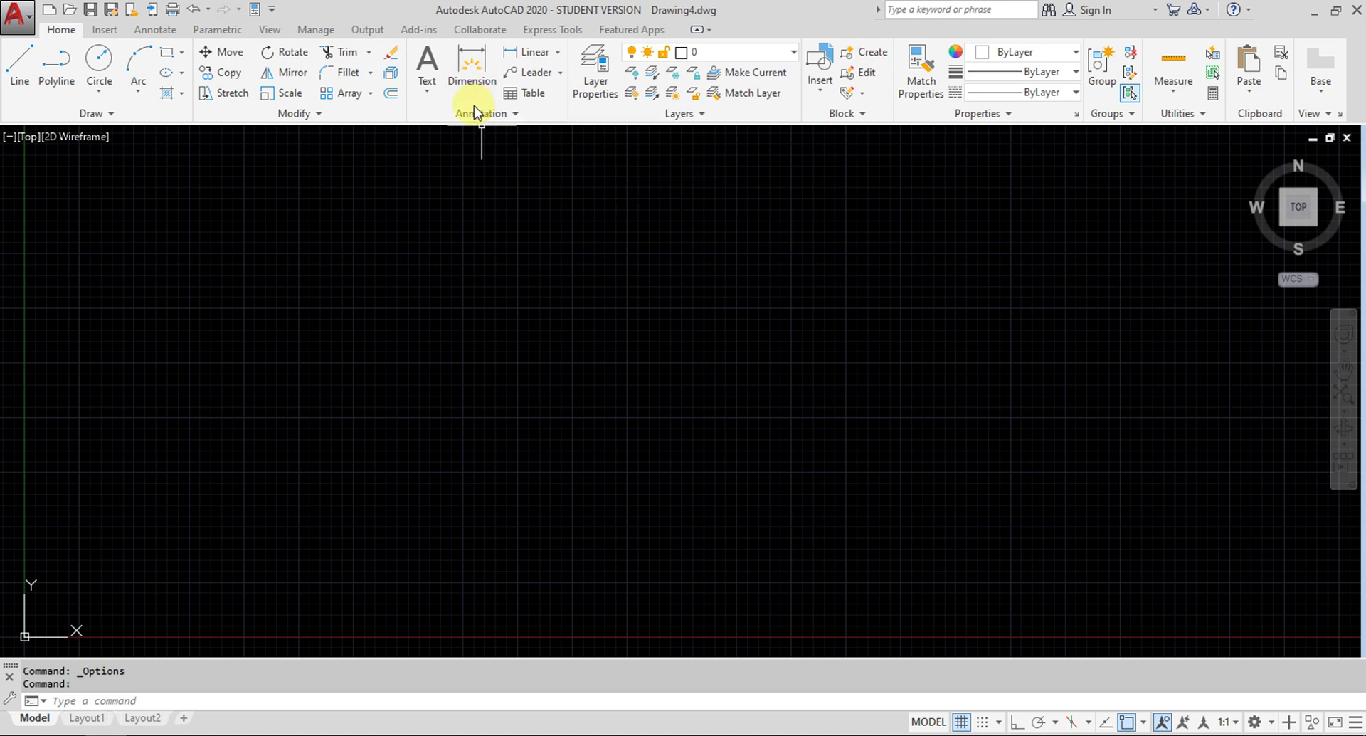
pyautogui.rightClick(385, 12)
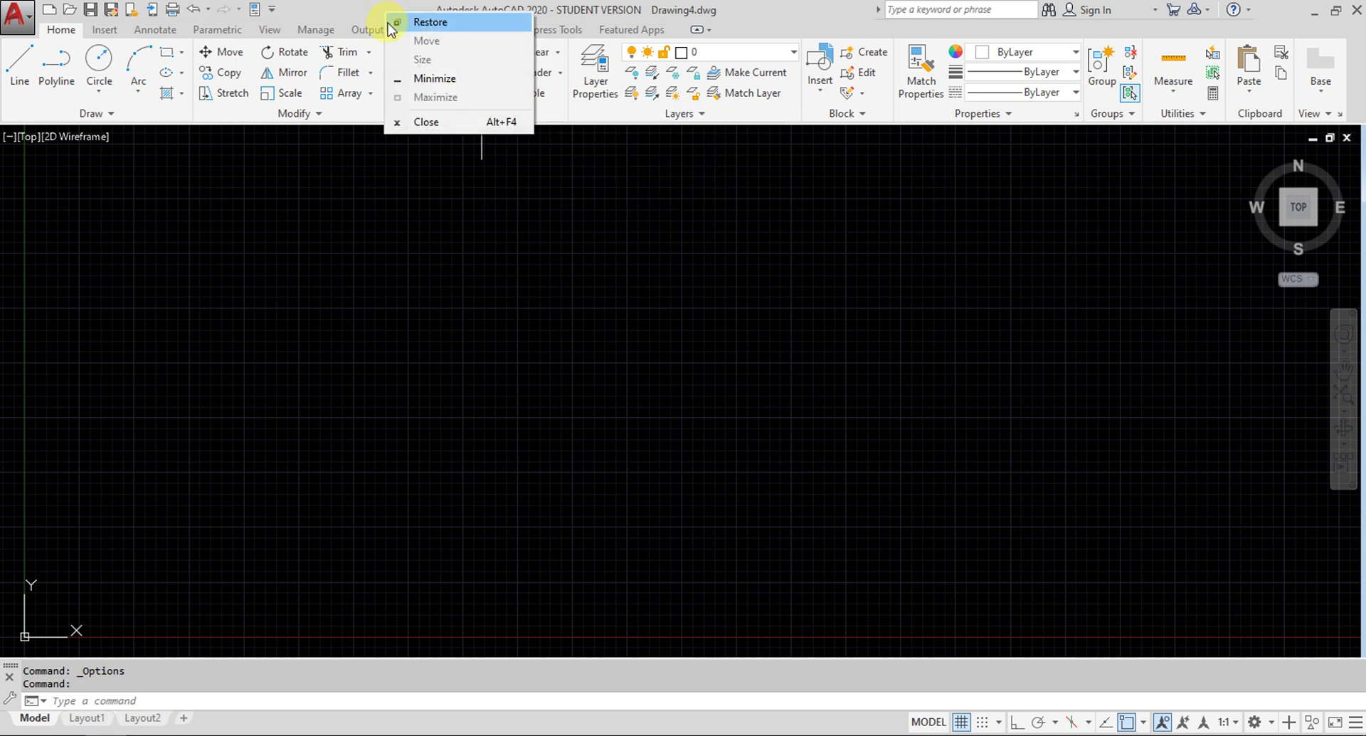
pyautogui.click(740, 360)
pyautogui.click(655, 296)
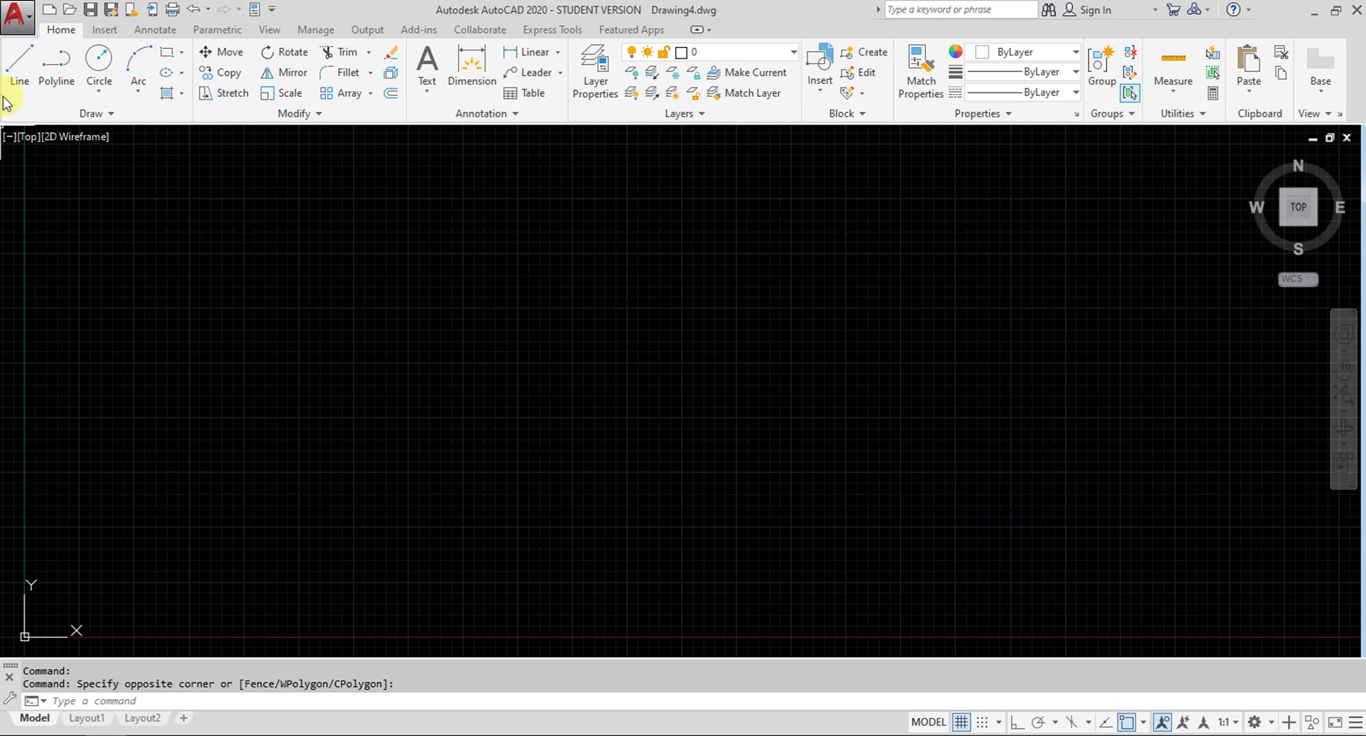
# Step: Set the window color theme back to Dark in the display options, apply it and close the options
pyautogui.click(17, 16)
pyautogui.click(57, 420)
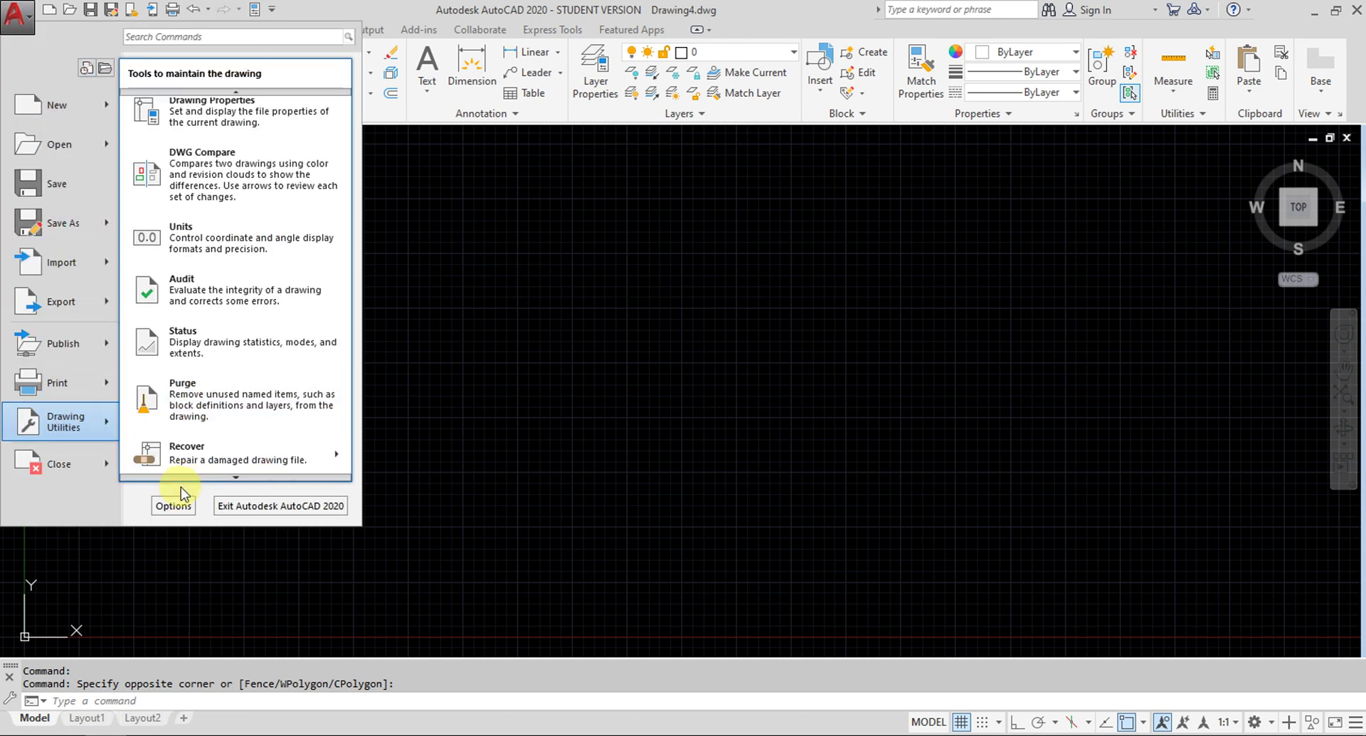
pyautogui.click(173, 505)
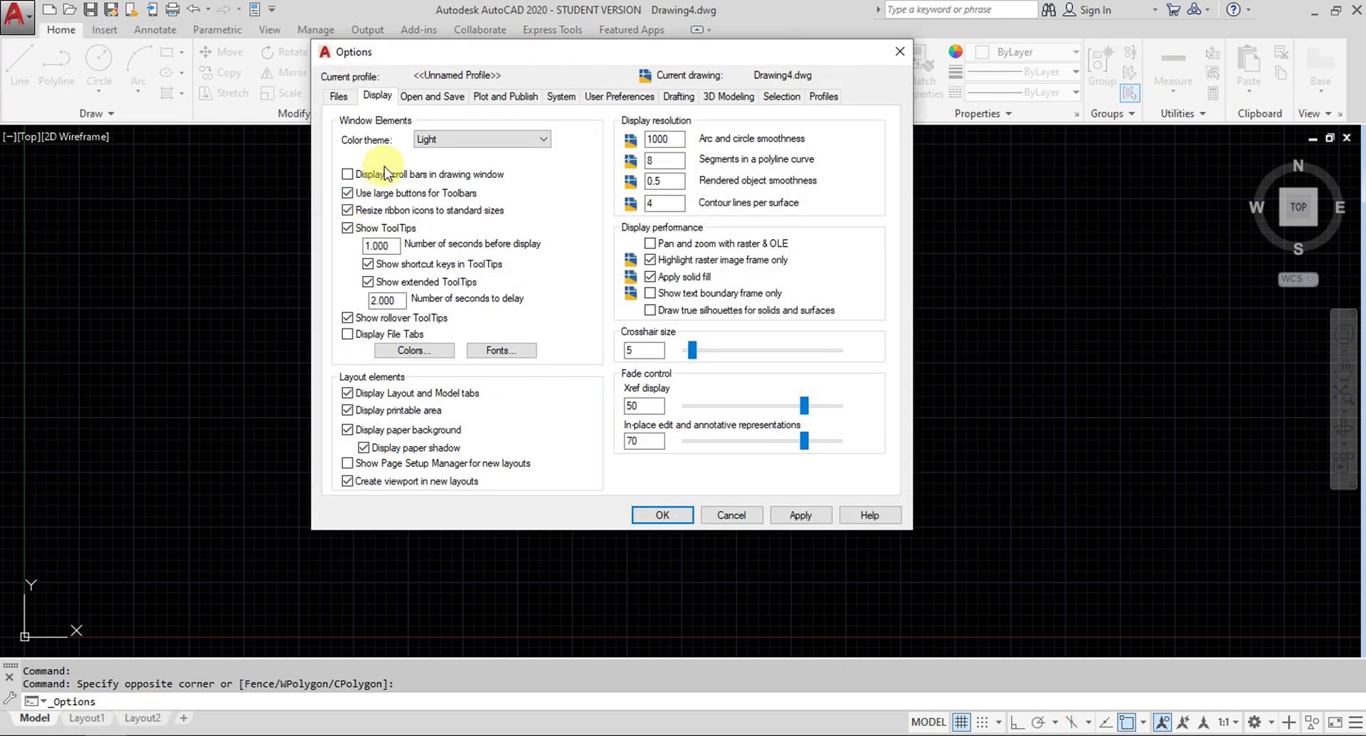
pyautogui.click(473, 139)
pyautogui.click(475, 157)
pyautogui.click(798, 513)
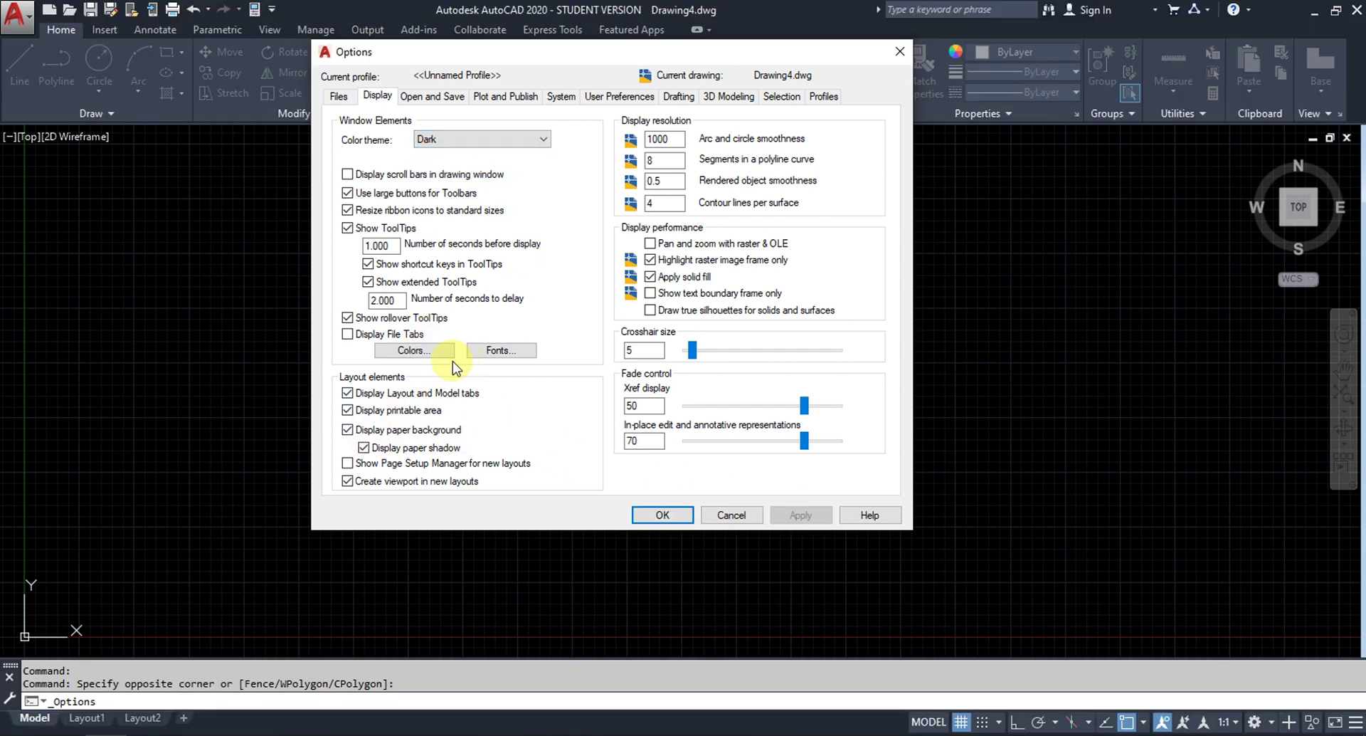
pyautogui.click(899, 51)
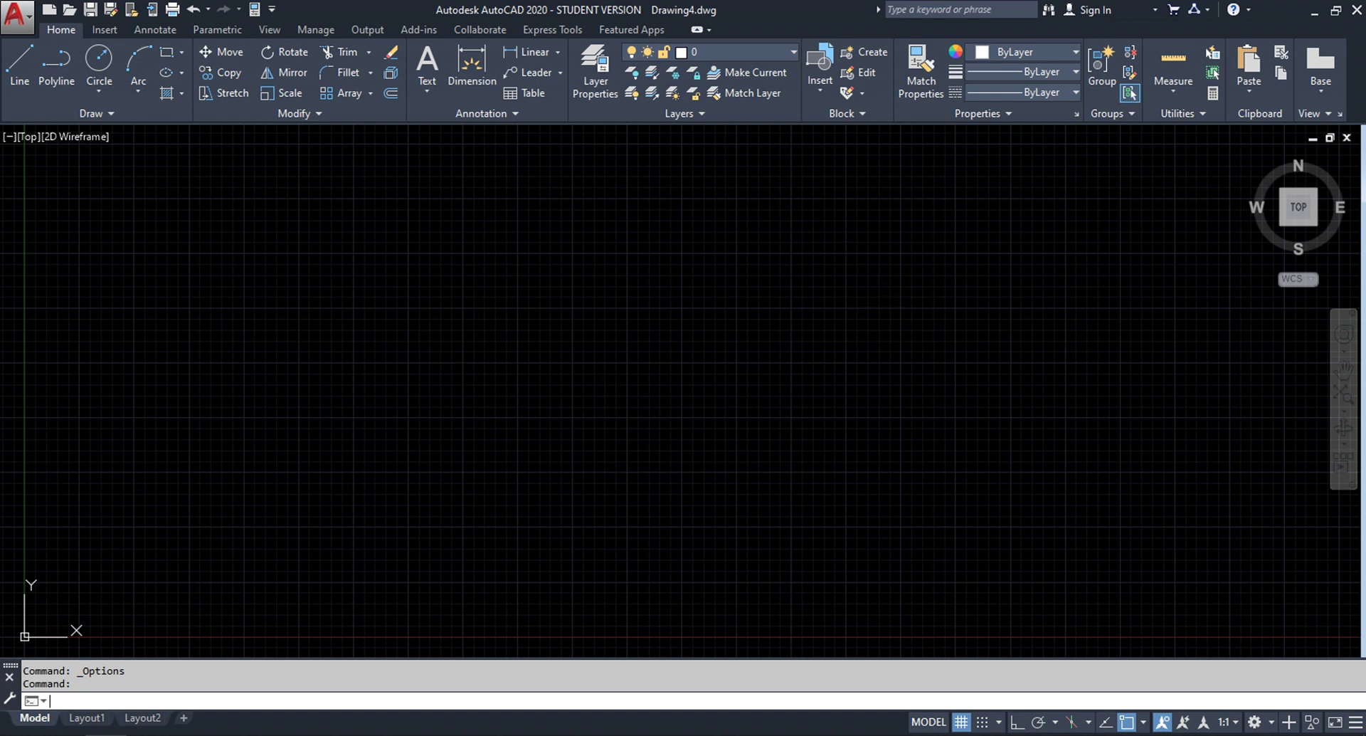
# Step: Change the 2D model space uniform background color to Green in the drawing window colors and accept the options
pyautogui.press('Return')
pyautogui.click(414, 350)
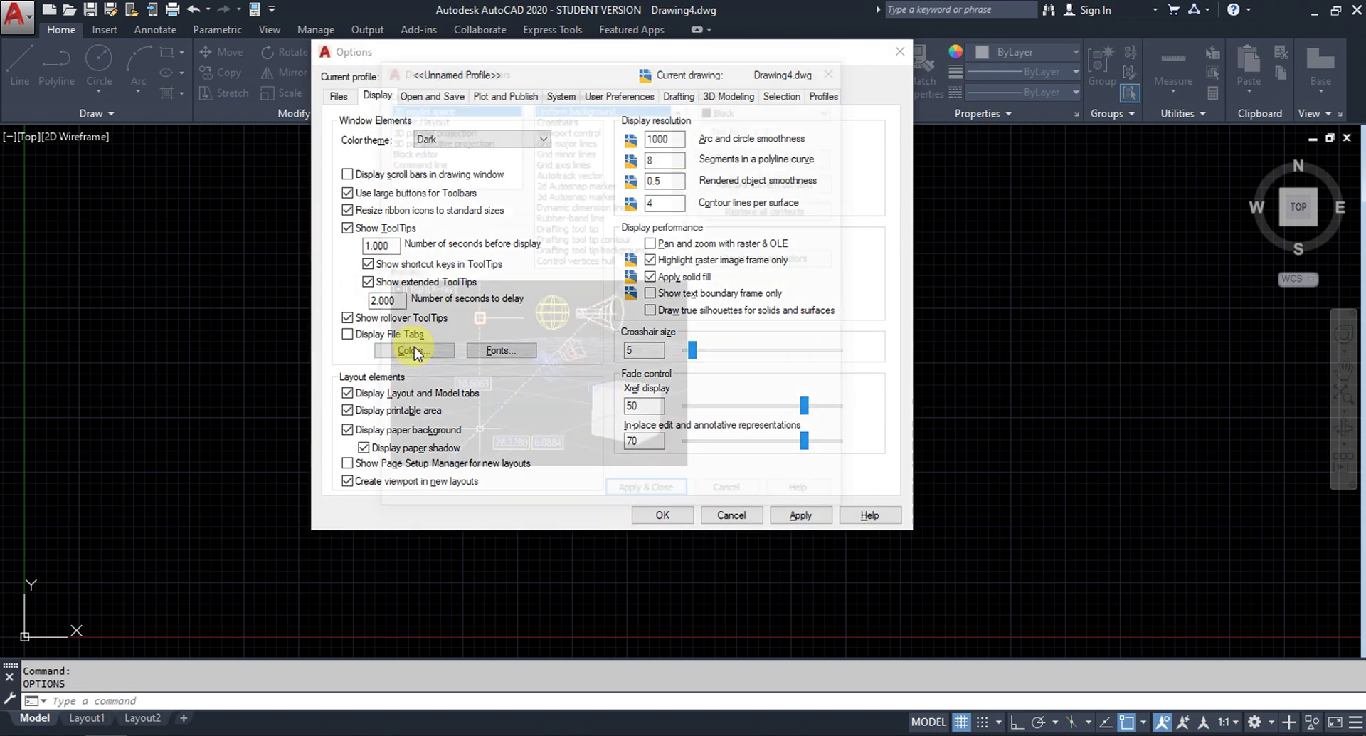
pyautogui.click(733, 106)
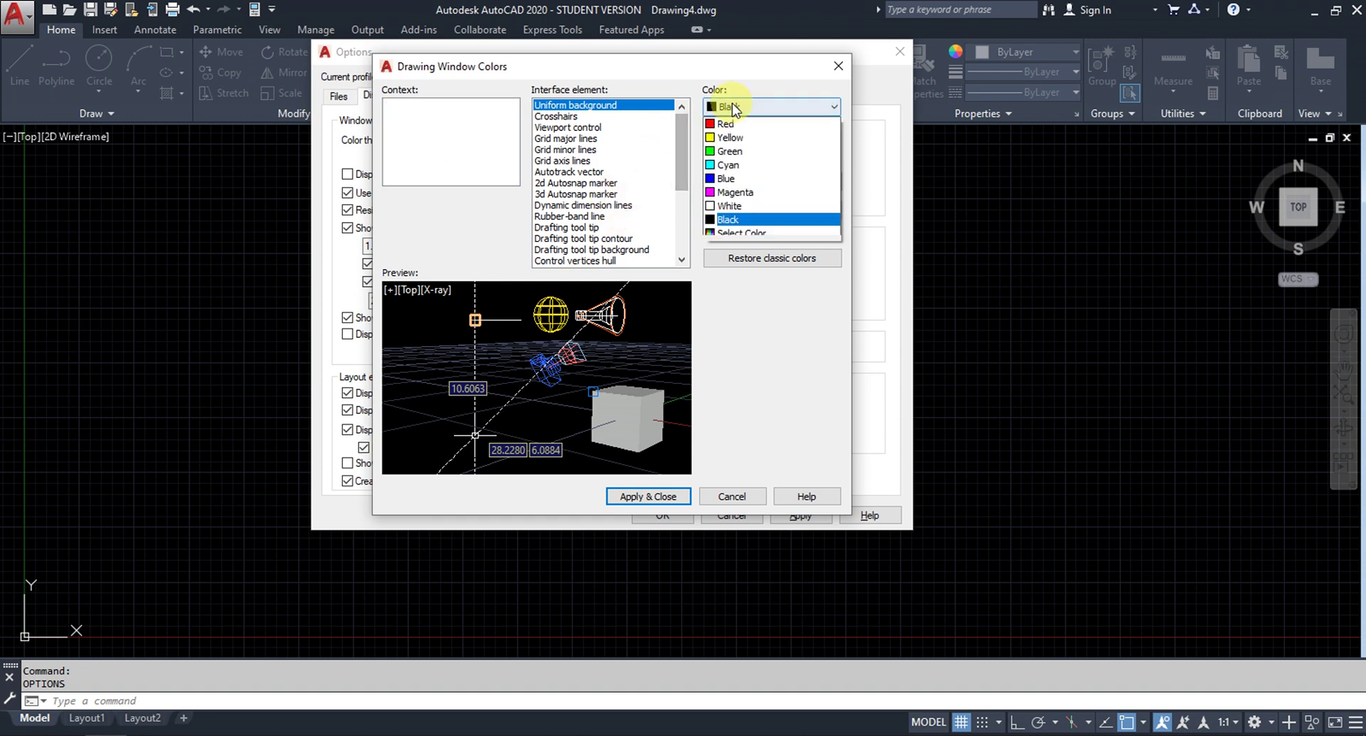
pyautogui.click(740, 152)
pyautogui.click(648, 495)
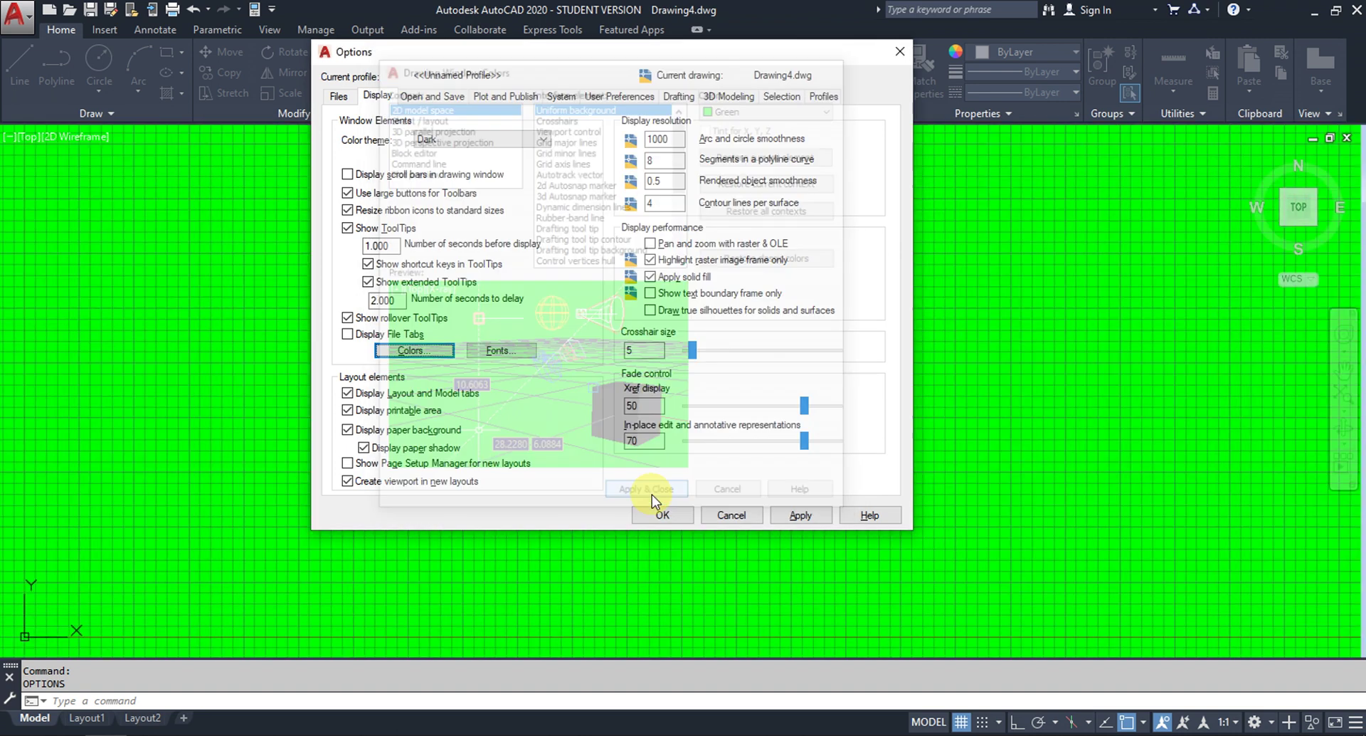
pyautogui.click(662, 514)
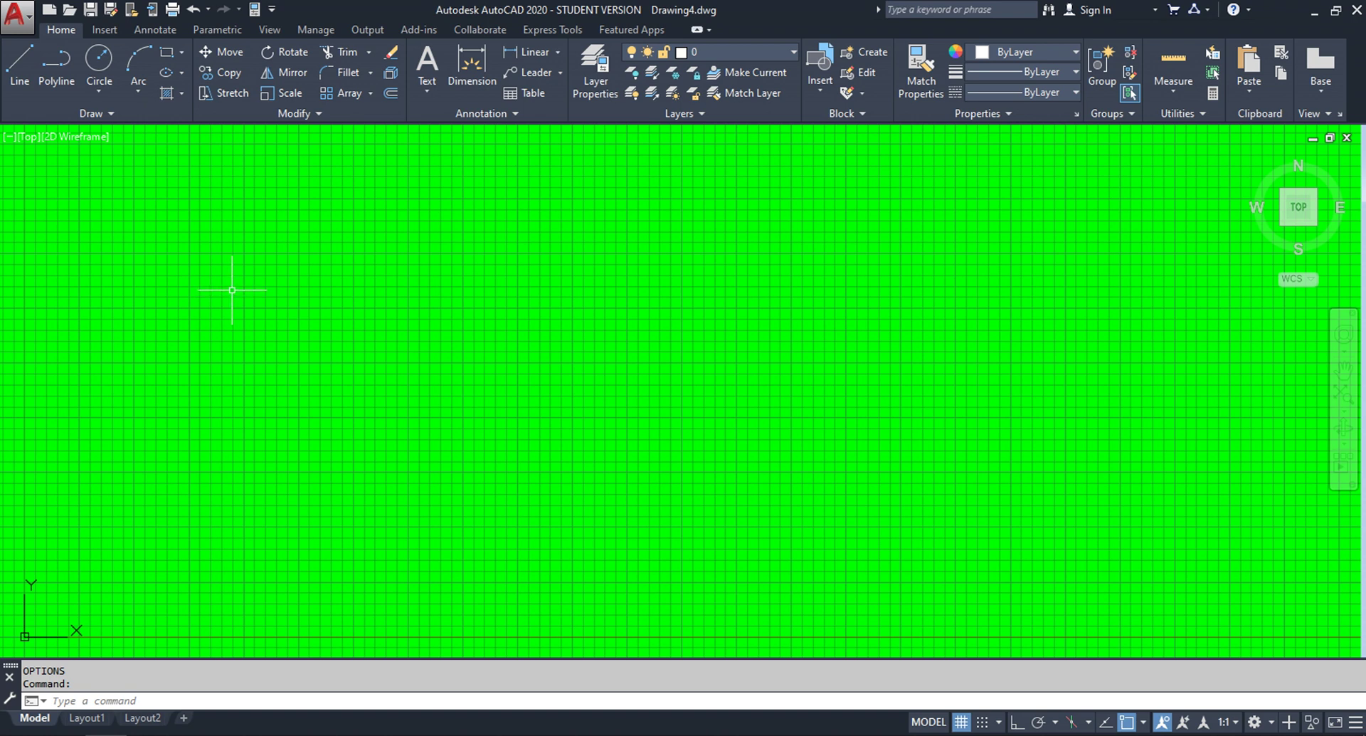
# Step: Restore the classic colors for the 2D model space context in the drawing window colors and apply them
pyautogui.write('OP')
pyautogui.press('Return')
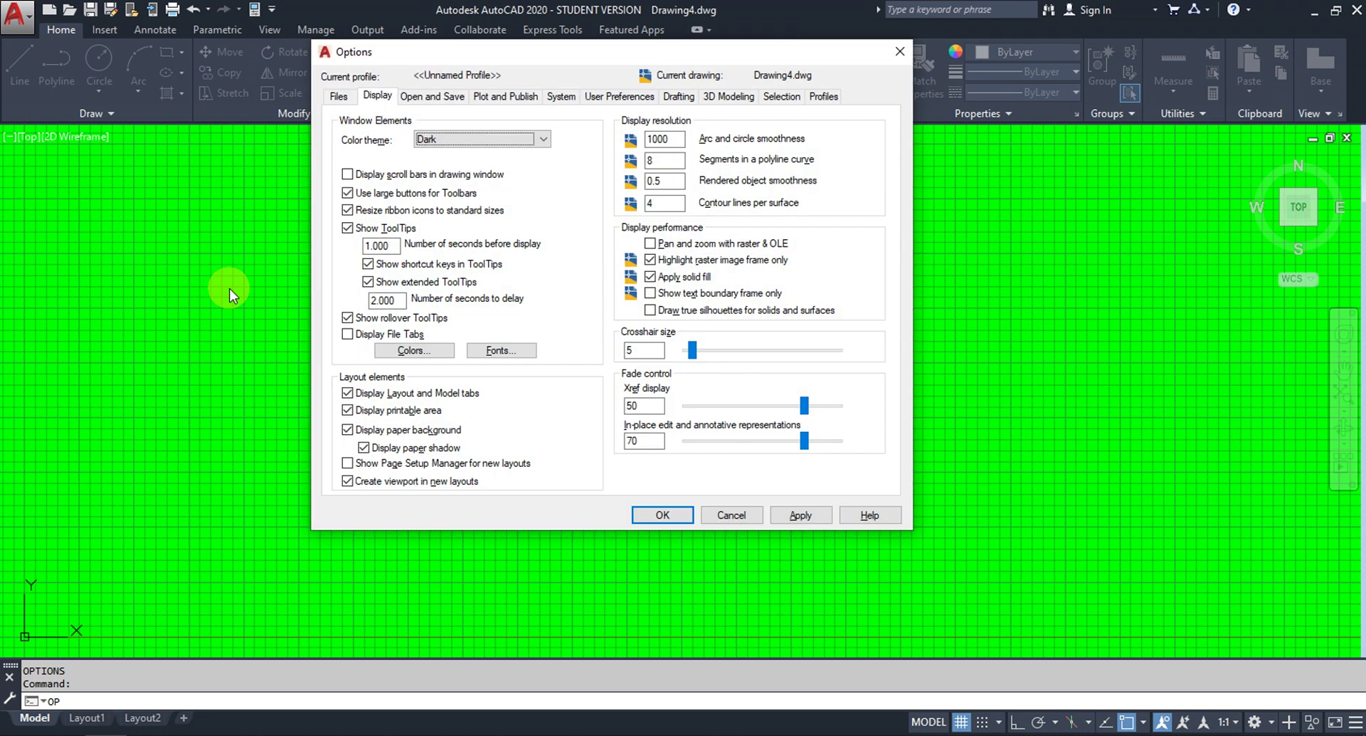
pyautogui.click(414, 350)
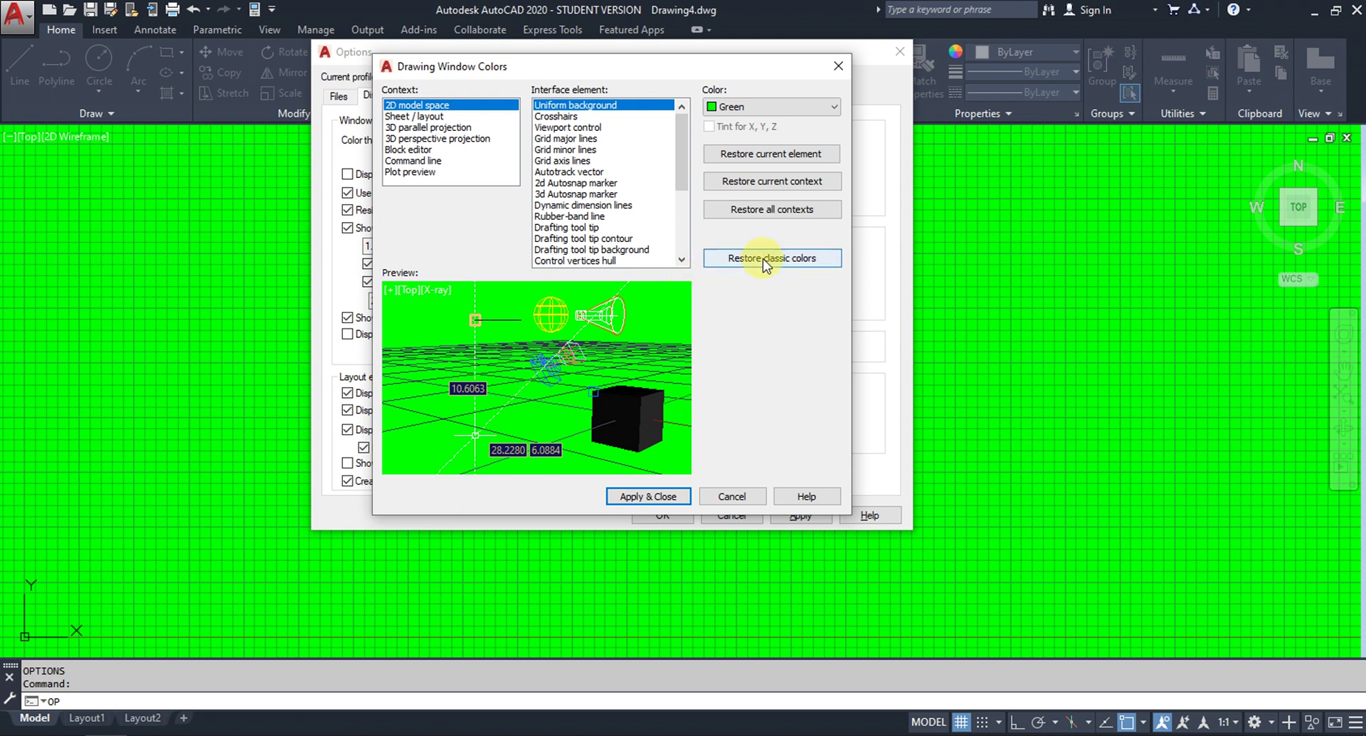
pyautogui.click(782, 258)
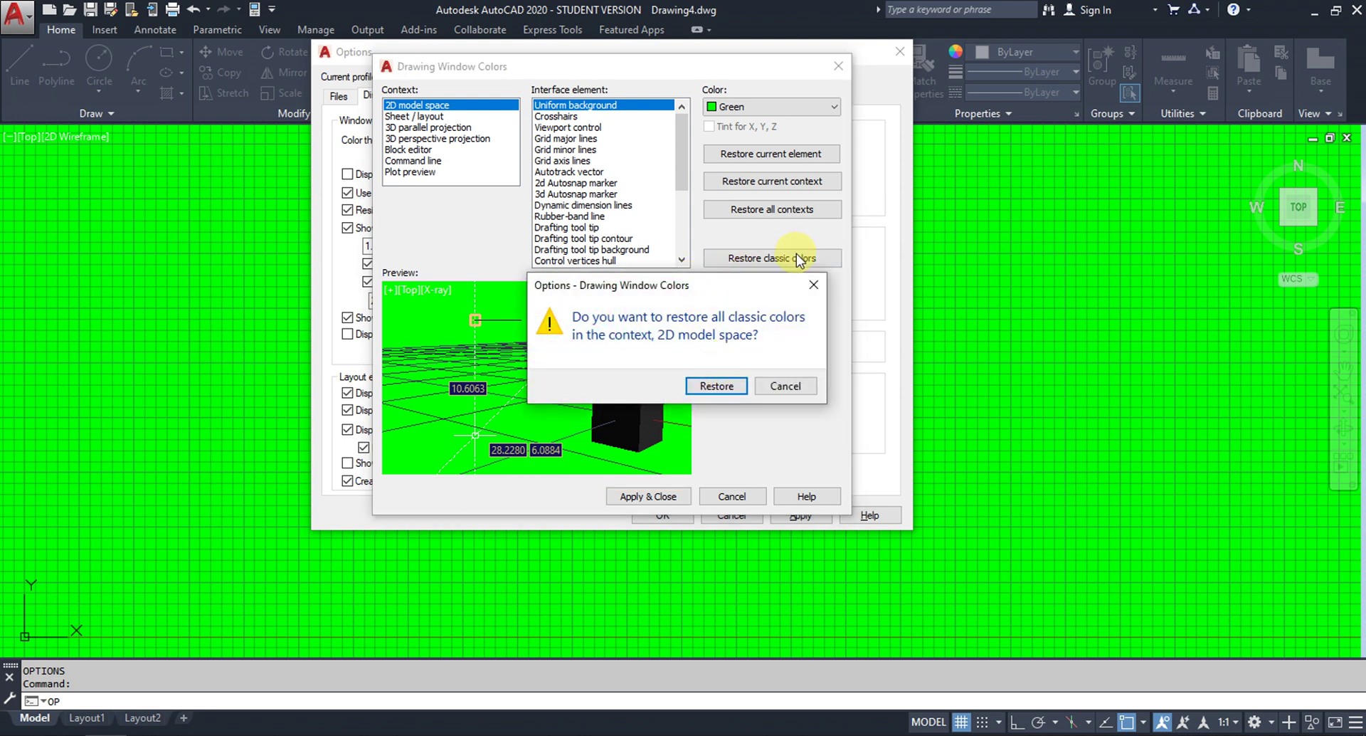
pyautogui.click(717, 386)
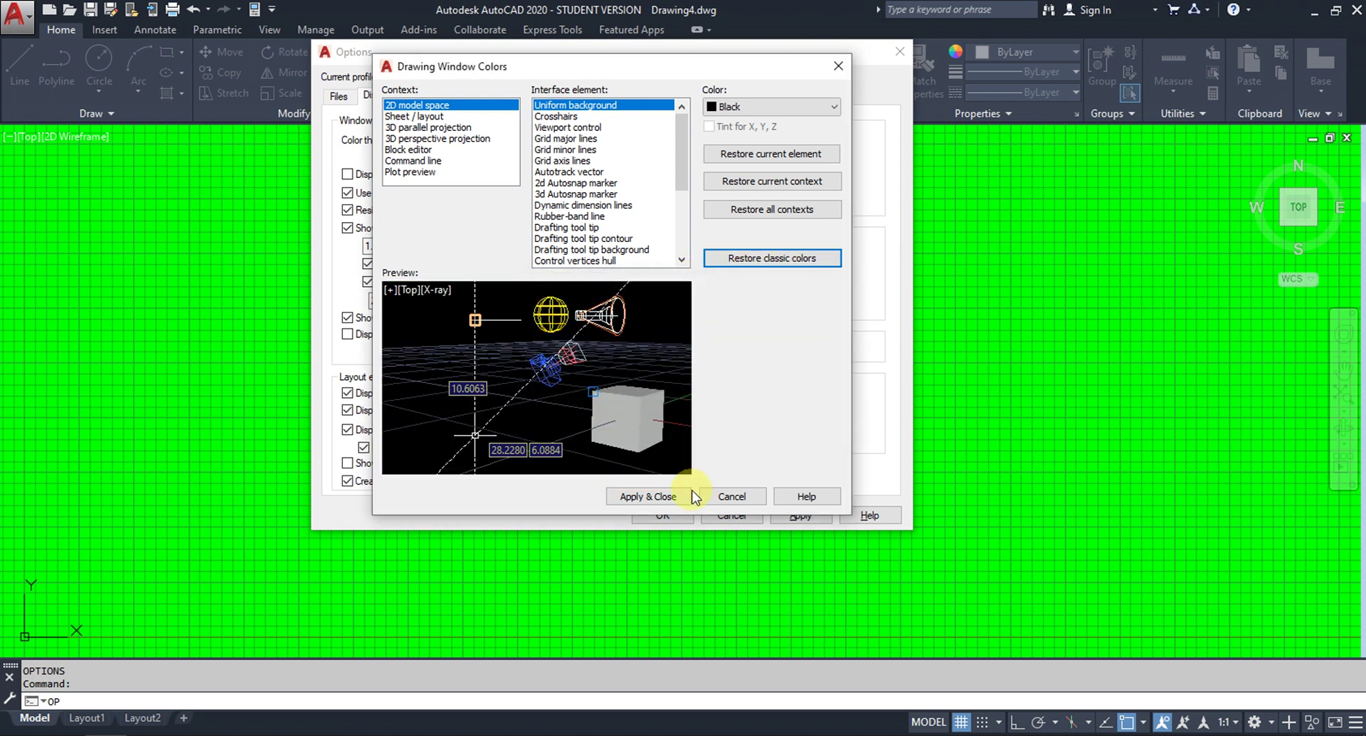
pyautogui.click(655, 496)
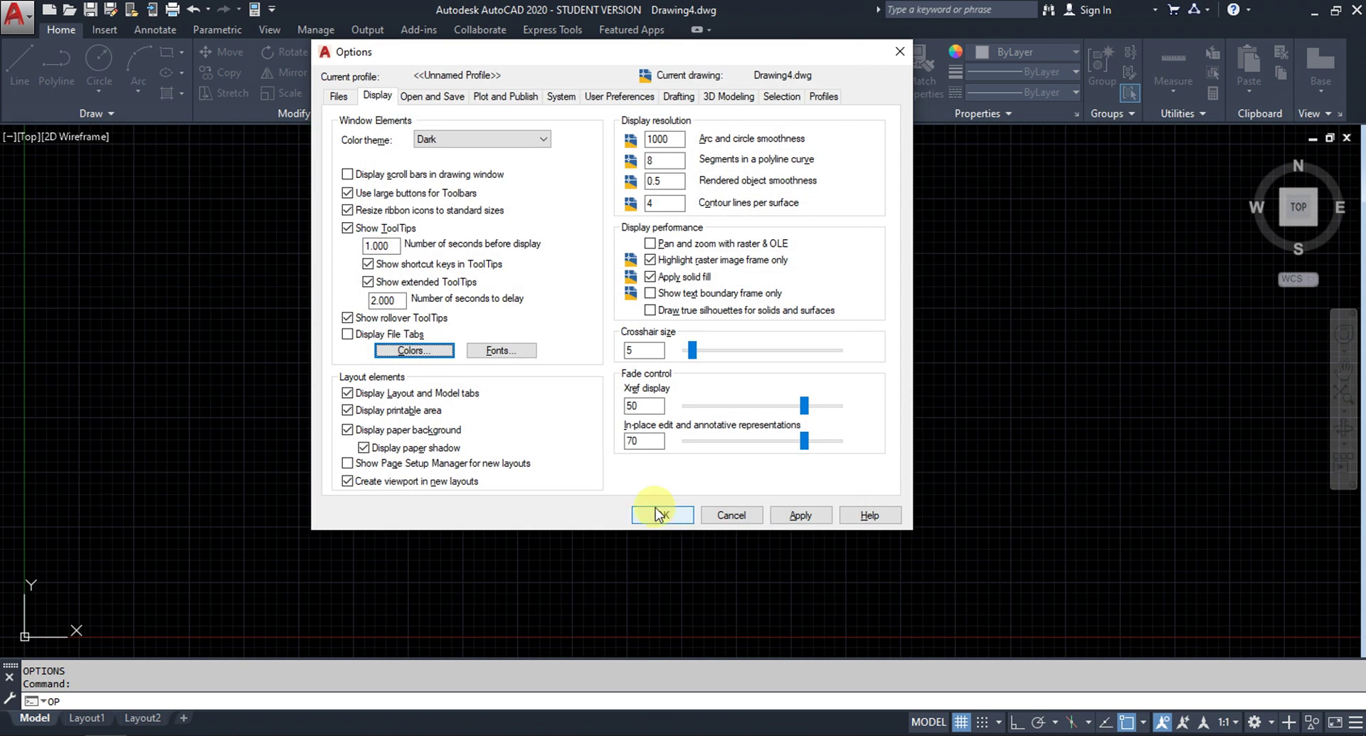
# Step: Examine the color settings of the different contexts in the drawing window colors, from 2D model space to plot preview
pyautogui.click(426, 352)
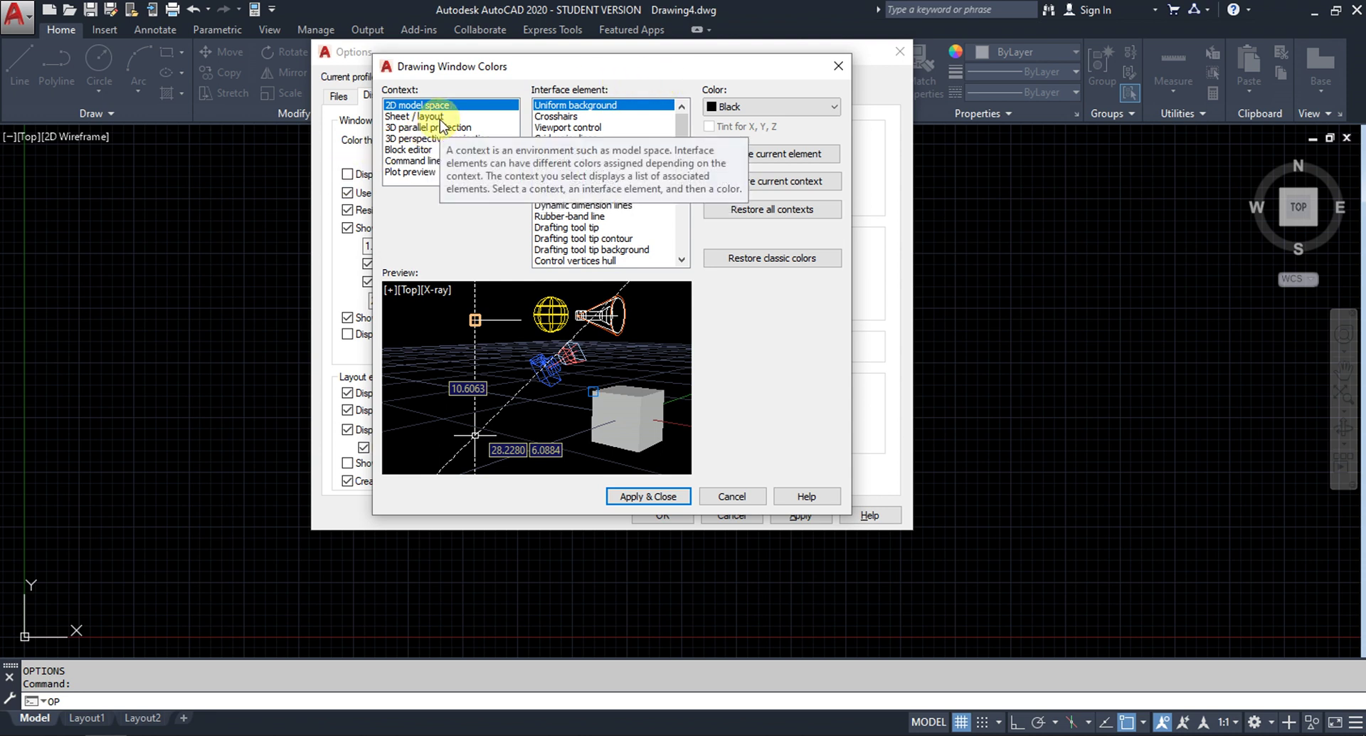
pyautogui.click(401, 140)
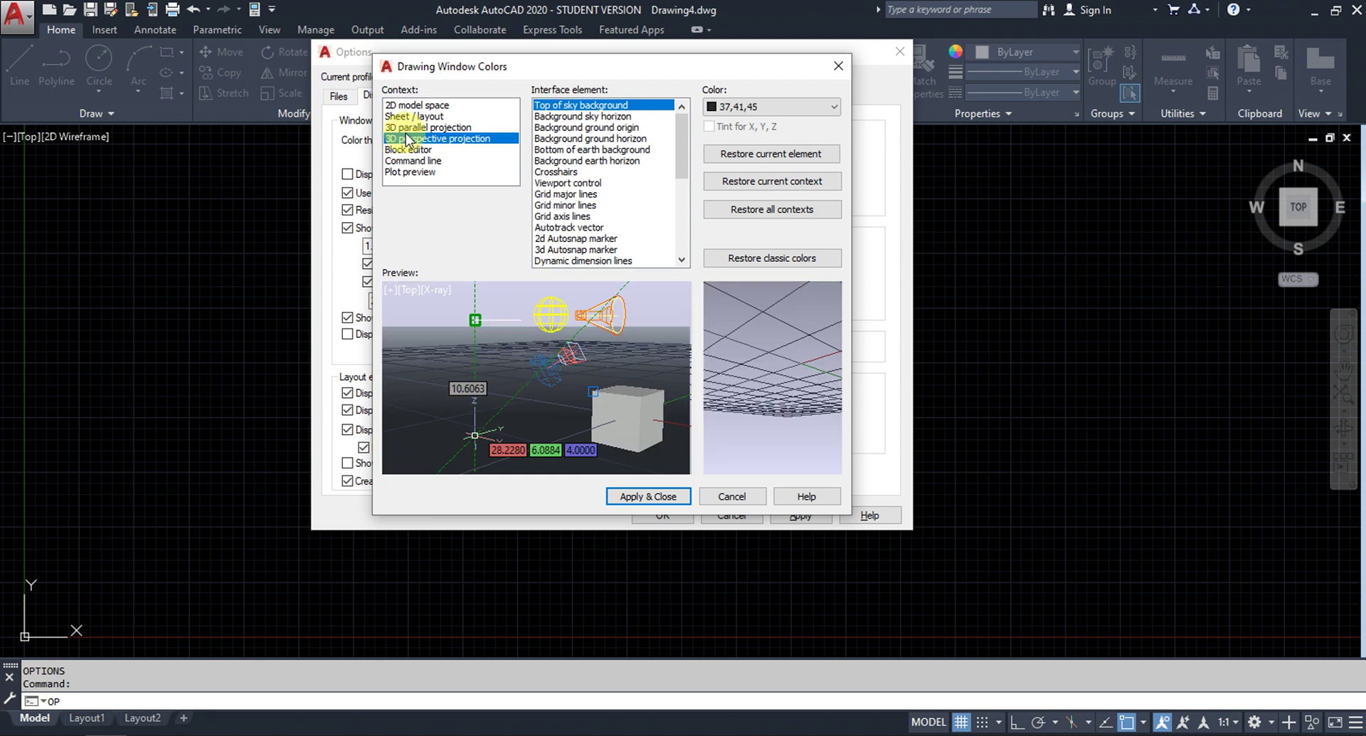
pyautogui.click(407, 127)
pyautogui.click(421, 107)
pyautogui.click(404, 149)
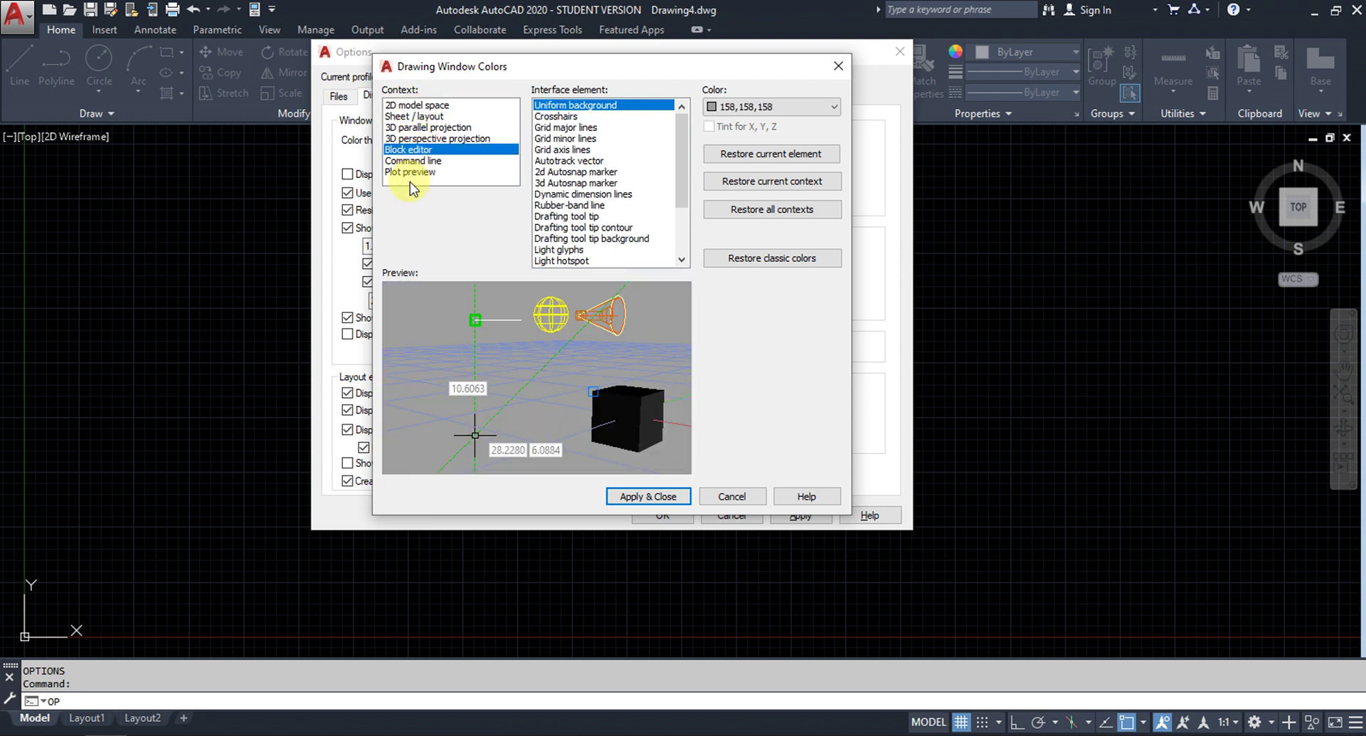
pyautogui.click(412, 172)
pyautogui.click(413, 160)
pyautogui.click(426, 138)
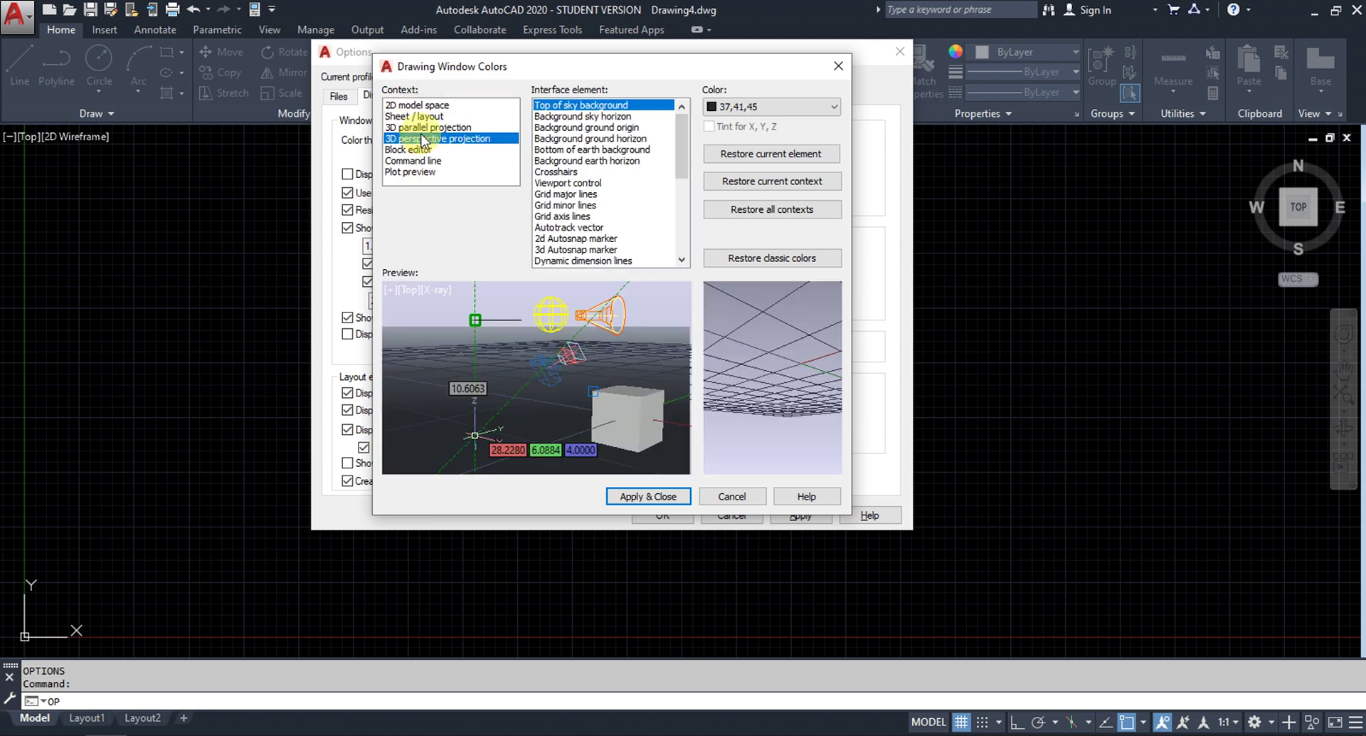
pyautogui.click(418, 116)
pyautogui.click(422, 106)
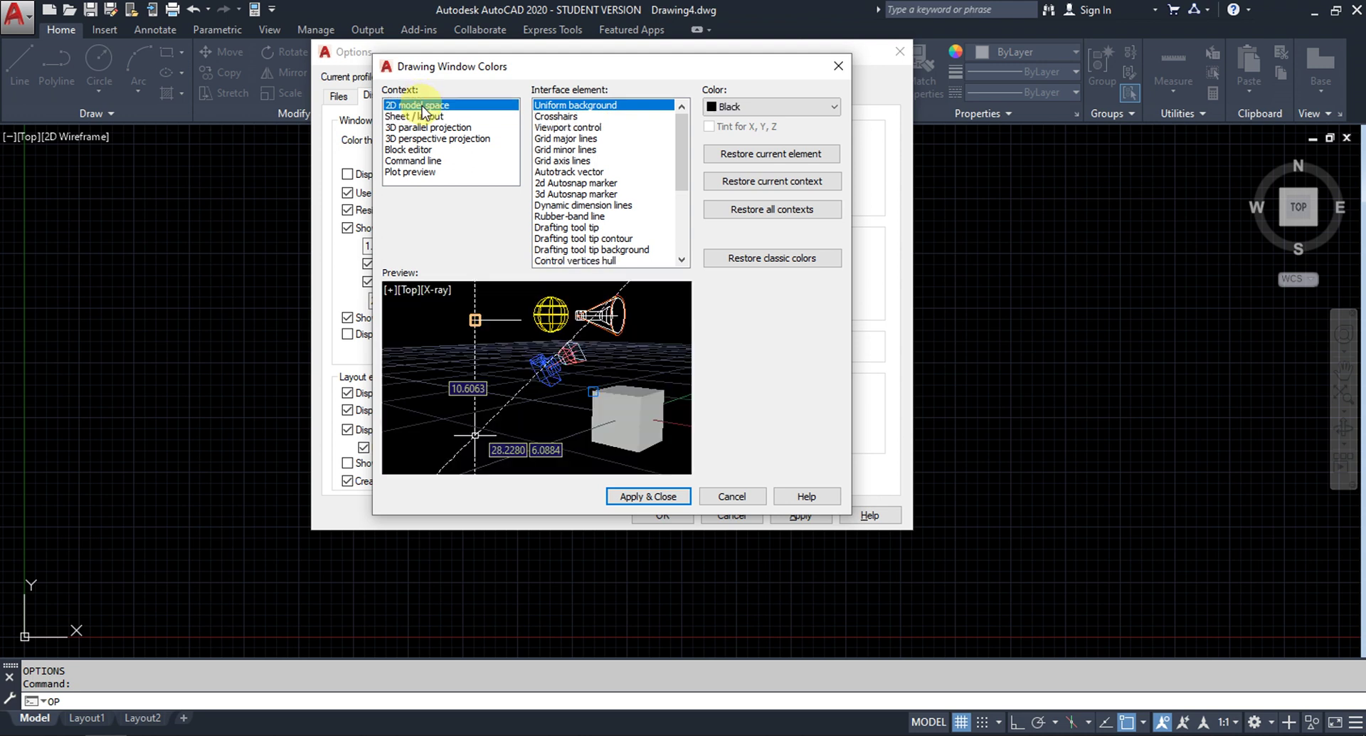
# Step: Examine the colors of the 2D model space interface elements, such as crosshairs, grid lines and drafting tool tips
pyautogui.click(557, 116)
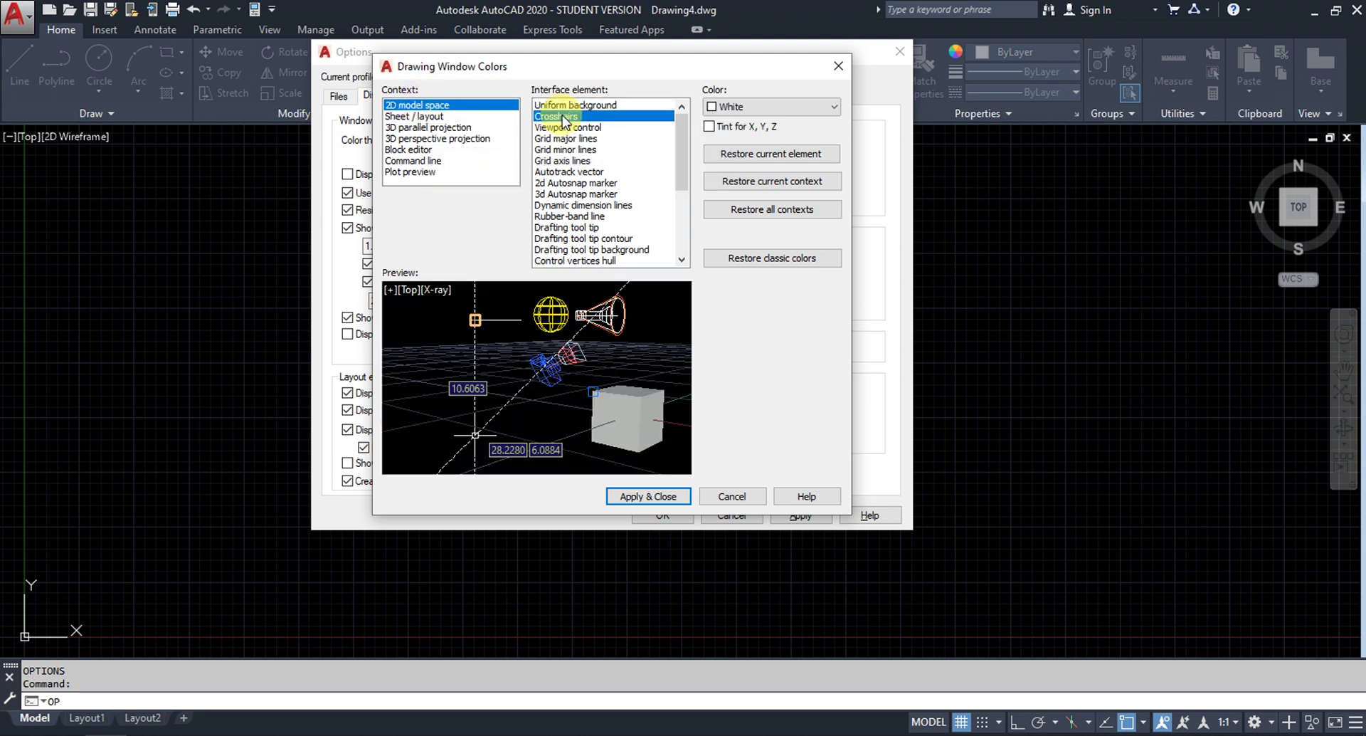
pyautogui.click(562, 138)
pyautogui.click(564, 161)
pyautogui.click(573, 203)
pyautogui.click(576, 227)
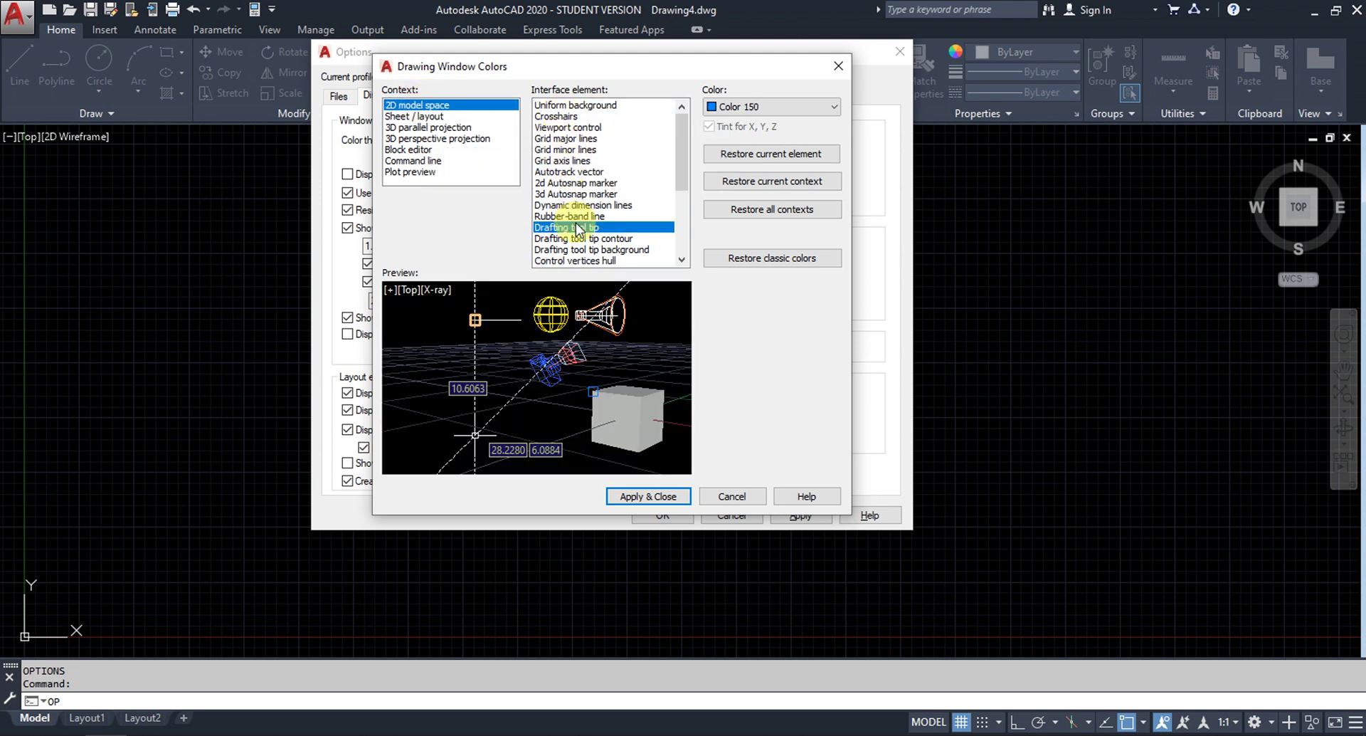
pyautogui.click(579, 249)
pyautogui.scroll(-4, 579, 246)
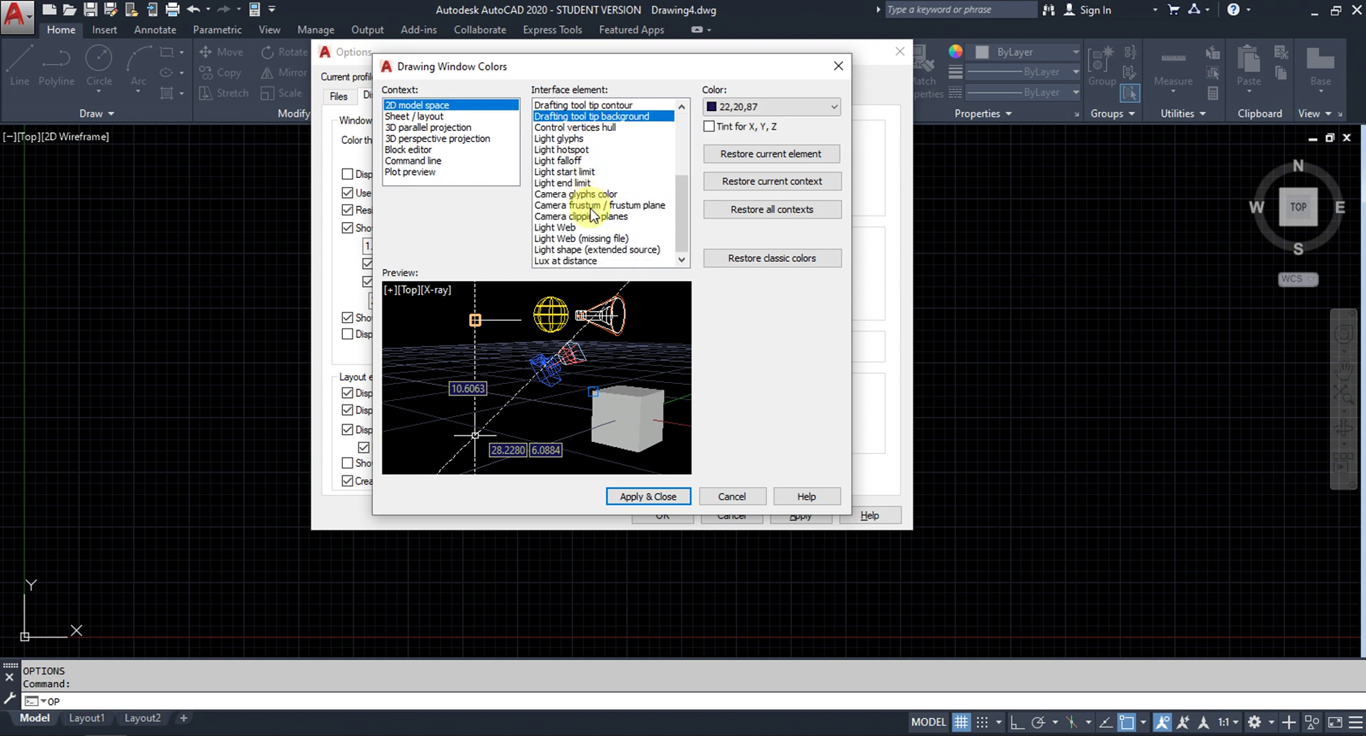
# Step: Review the 2D model space uniform background color, apply and close the drawing window colors, and leave the options
pyautogui.scroll(4, 594, 212)
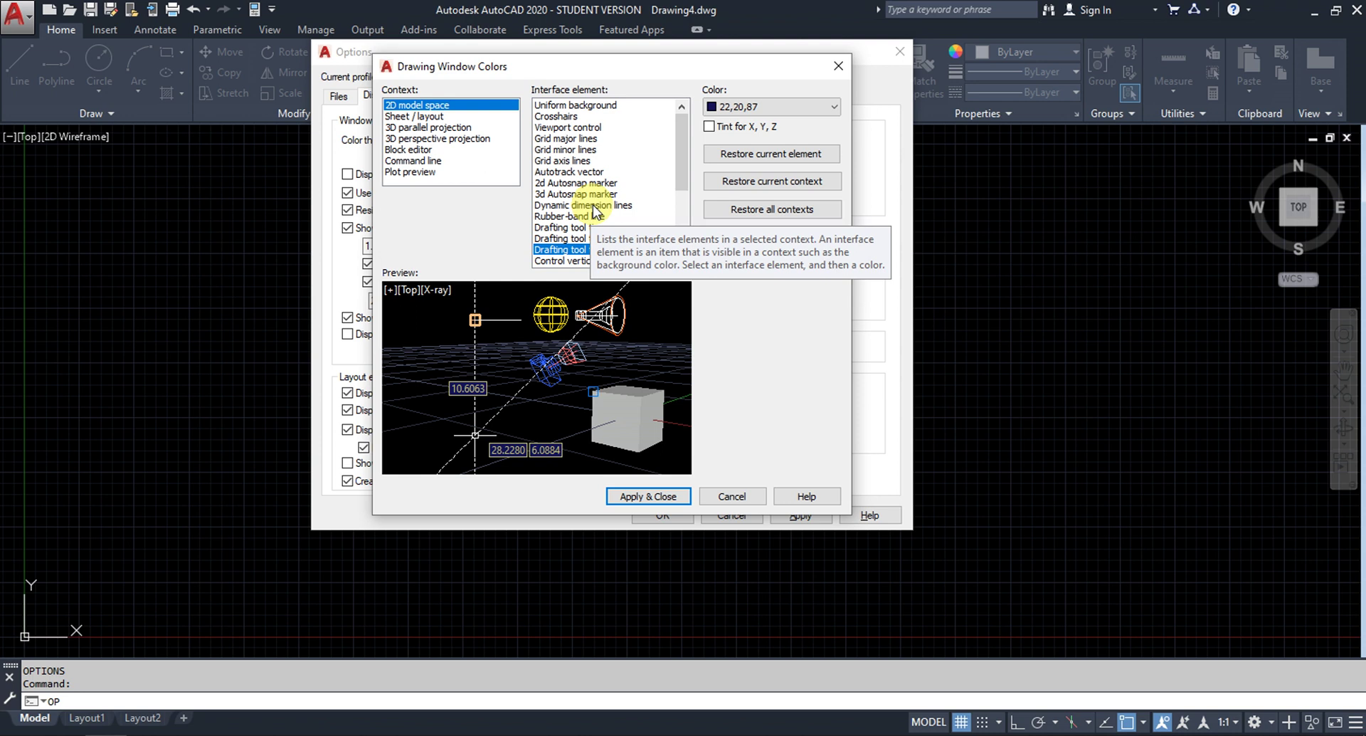
pyautogui.click(602, 106)
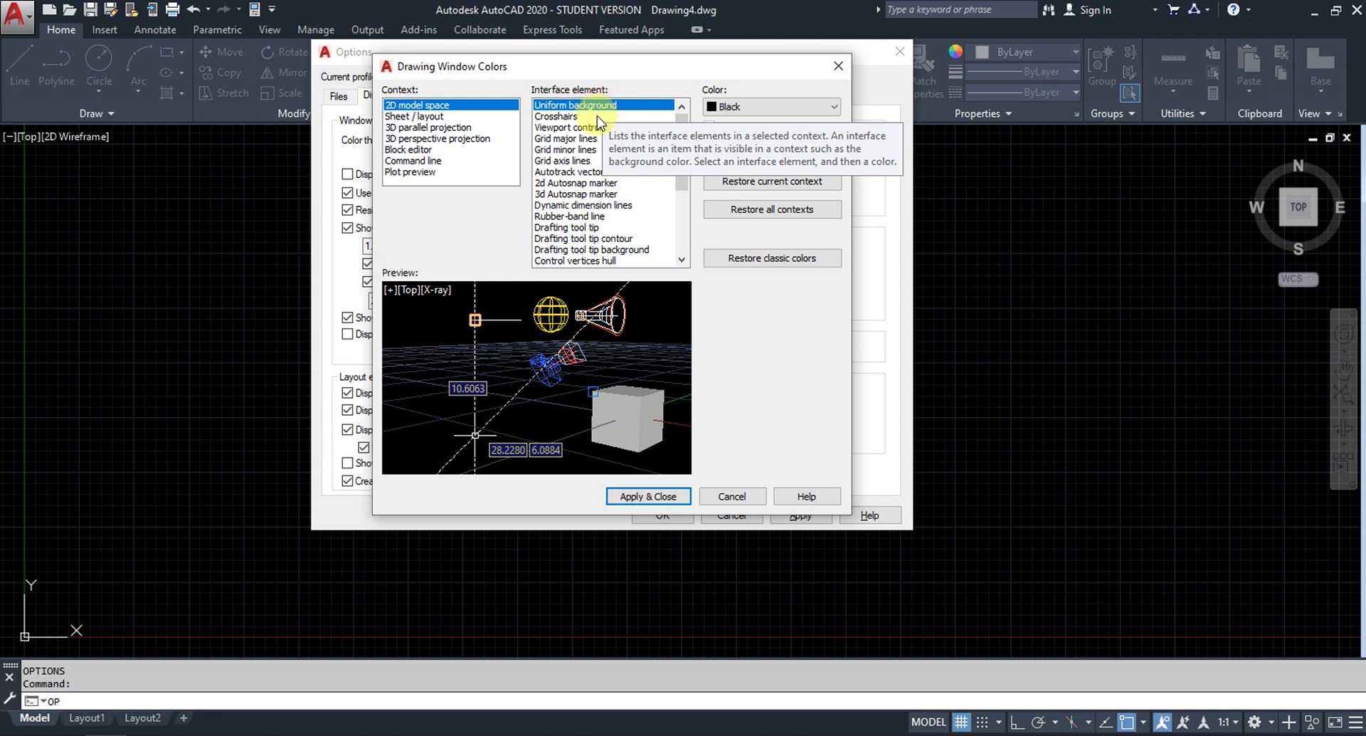
pyautogui.click(664, 497)
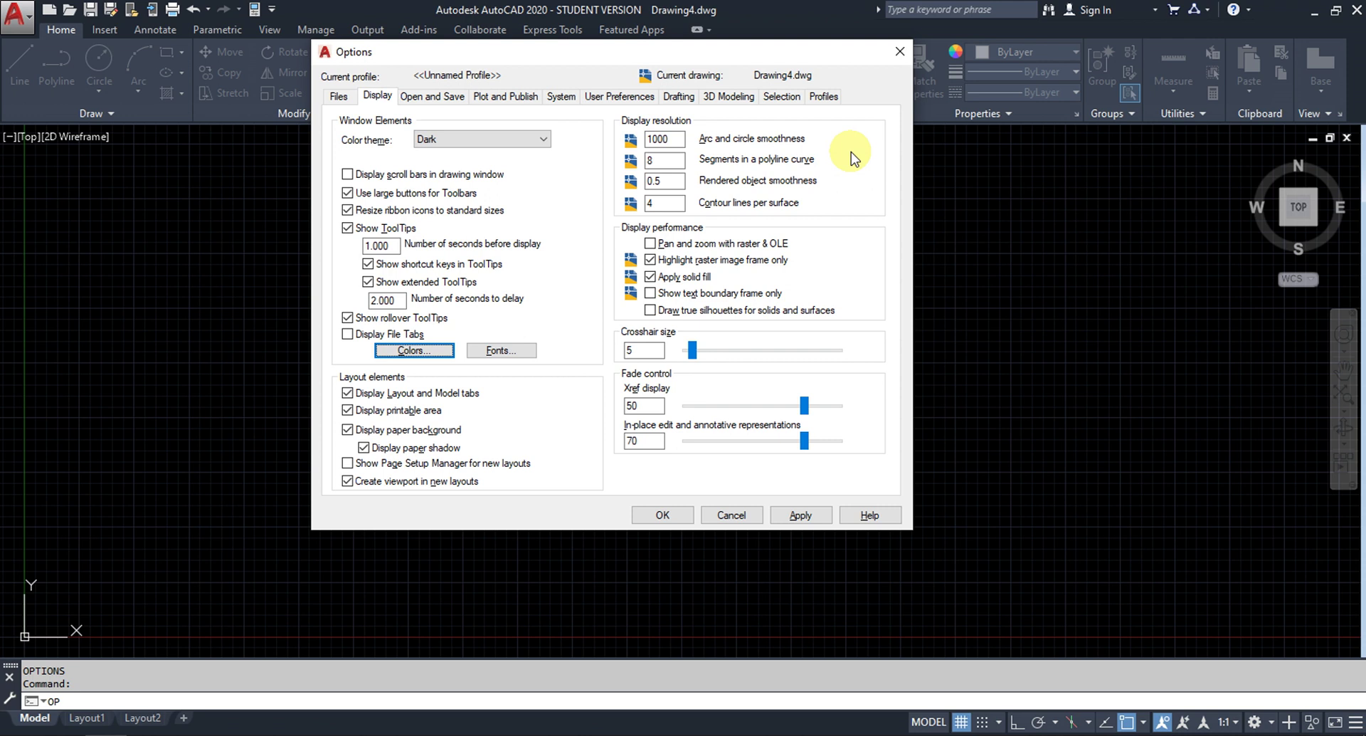
pyautogui.click(732, 515)
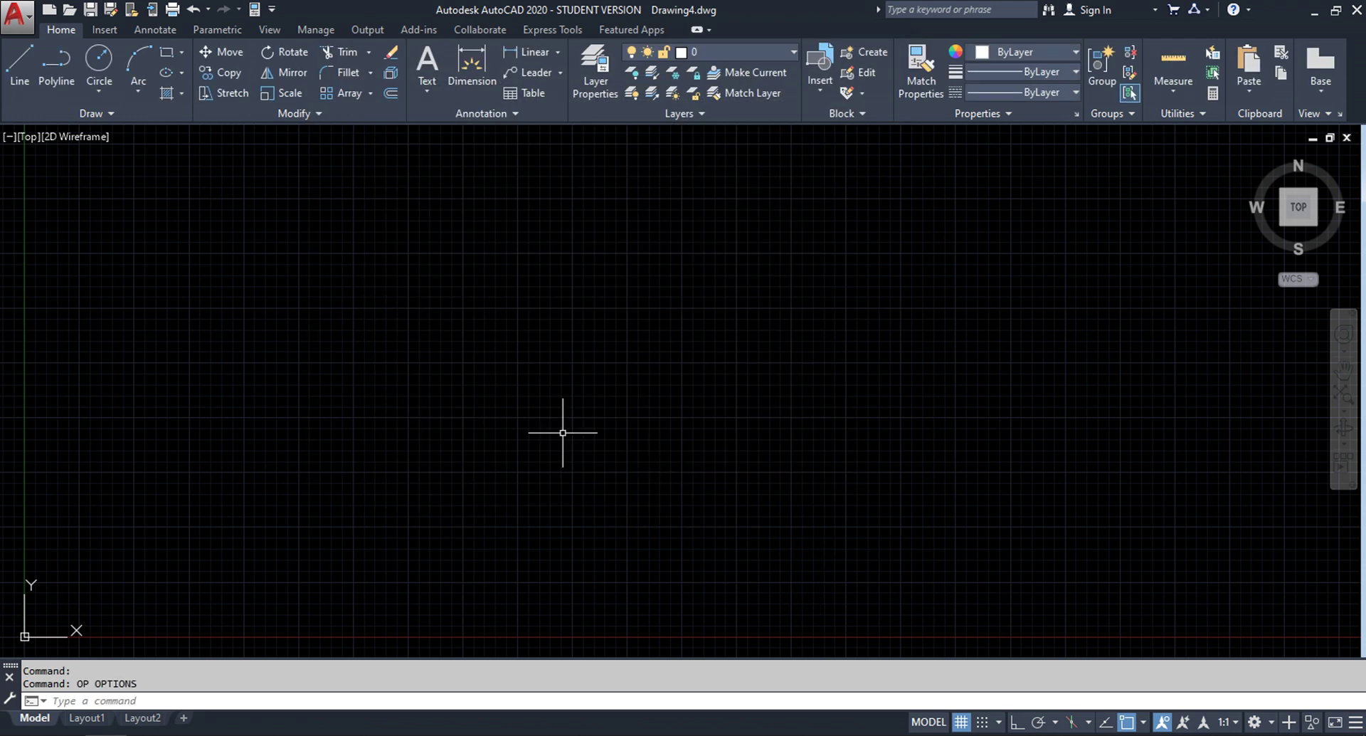
# Step: Draw a circle with a radius of about 6.66 in the empty drawing area
pyautogui.write('c')
pyautogui.press('Return')
pyautogui.click(454, 396)
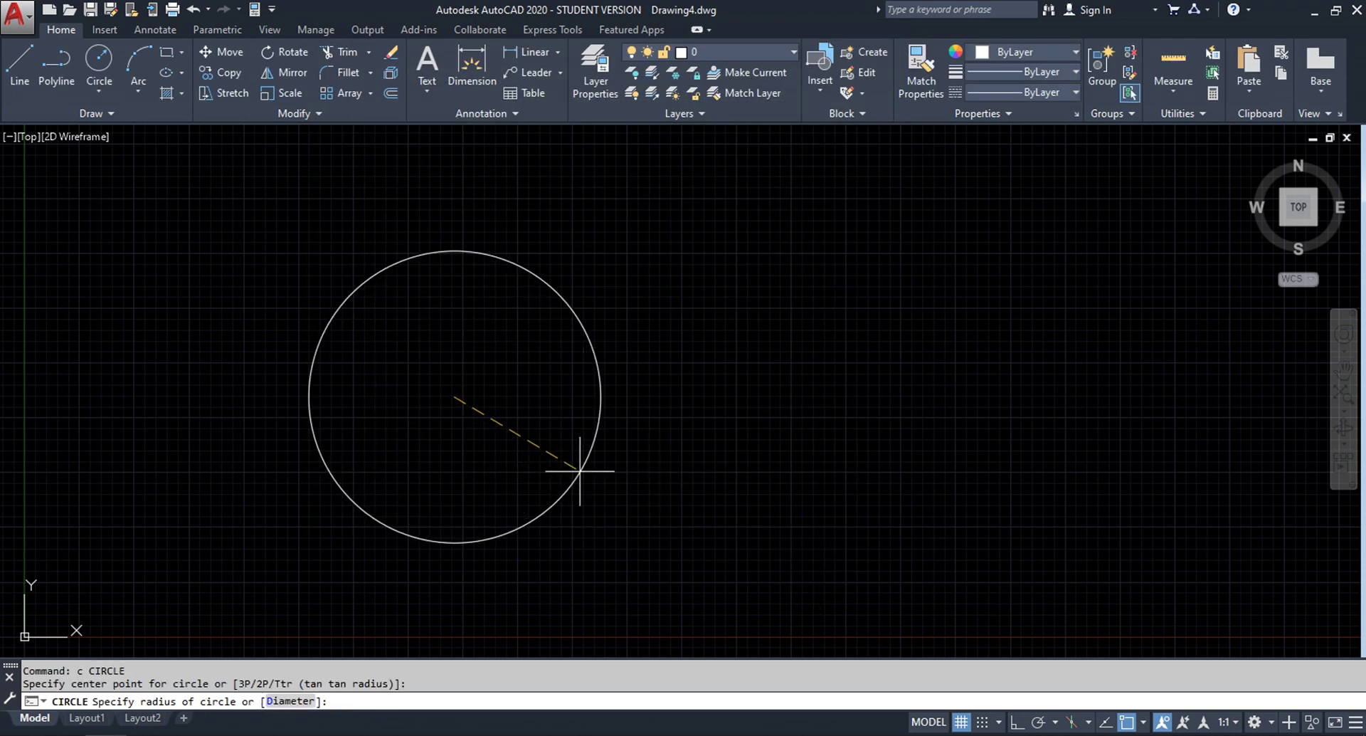
pyautogui.click(579, 470)
# Step: Inspect the smoothness of the circle's edge and draw a second, larger circle overlapping it
pyautogui.press('Return')
pyautogui.scroll(-4, 601, 427)
pyautogui.scroll(10, 595, 418)
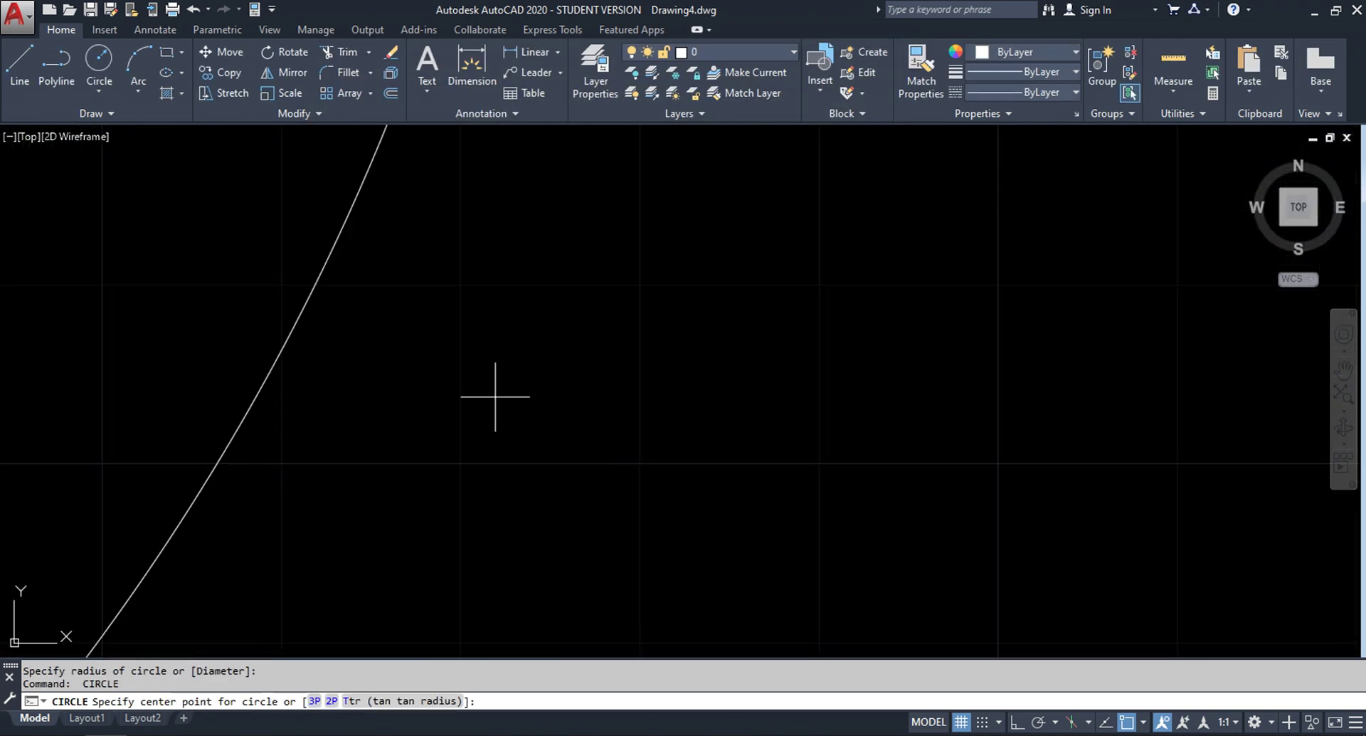
pyautogui.scroll(4, 284, 377)
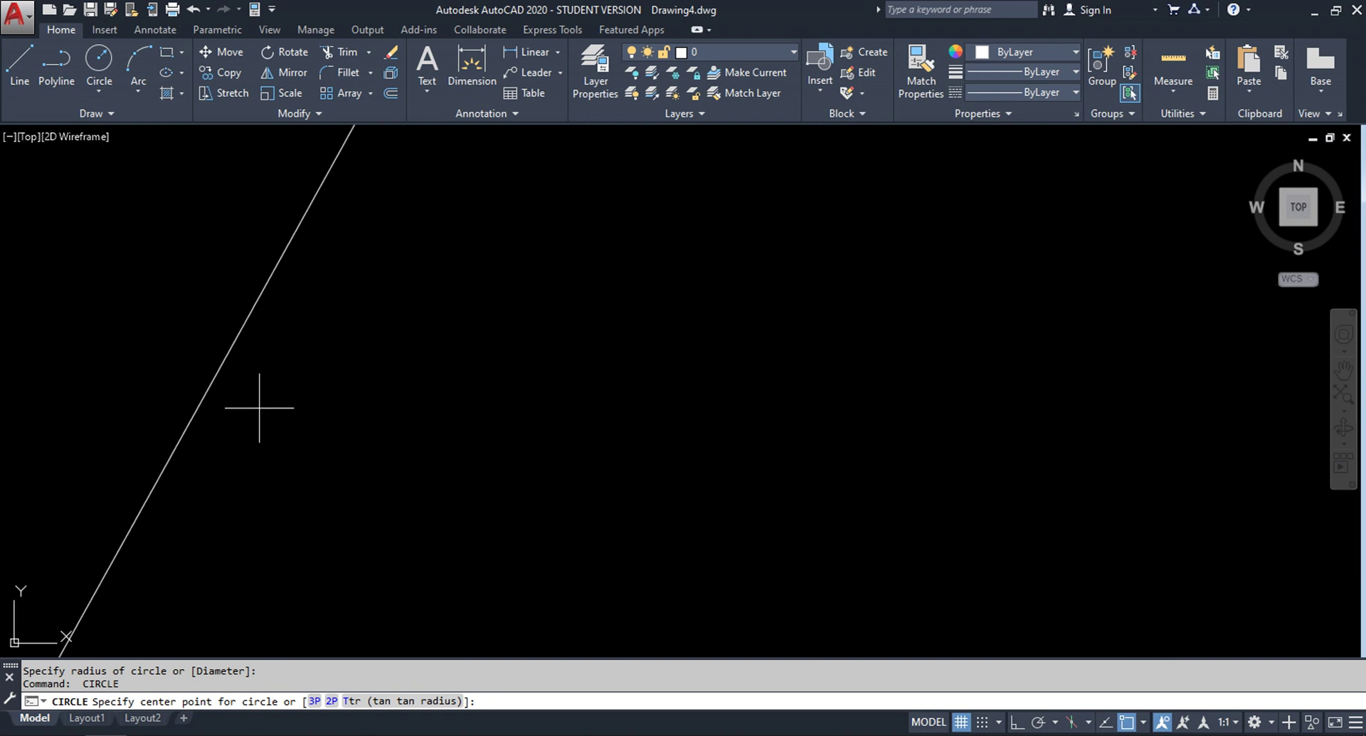
pyautogui.moveTo(216, 369); pyautogui.dragTo(229, 595, button='middle')
pyautogui.scroll(-4, 236, 651)
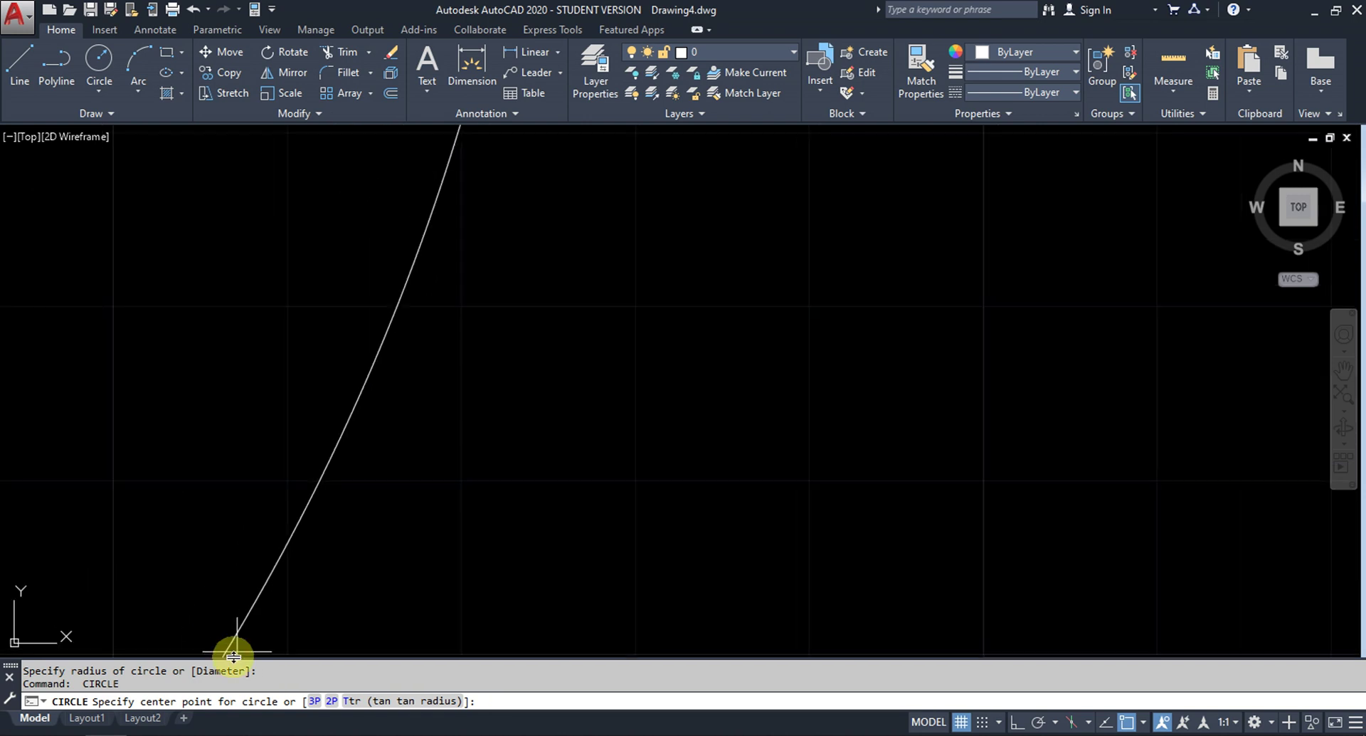
pyautogui.scroll(-6, 472, 372)
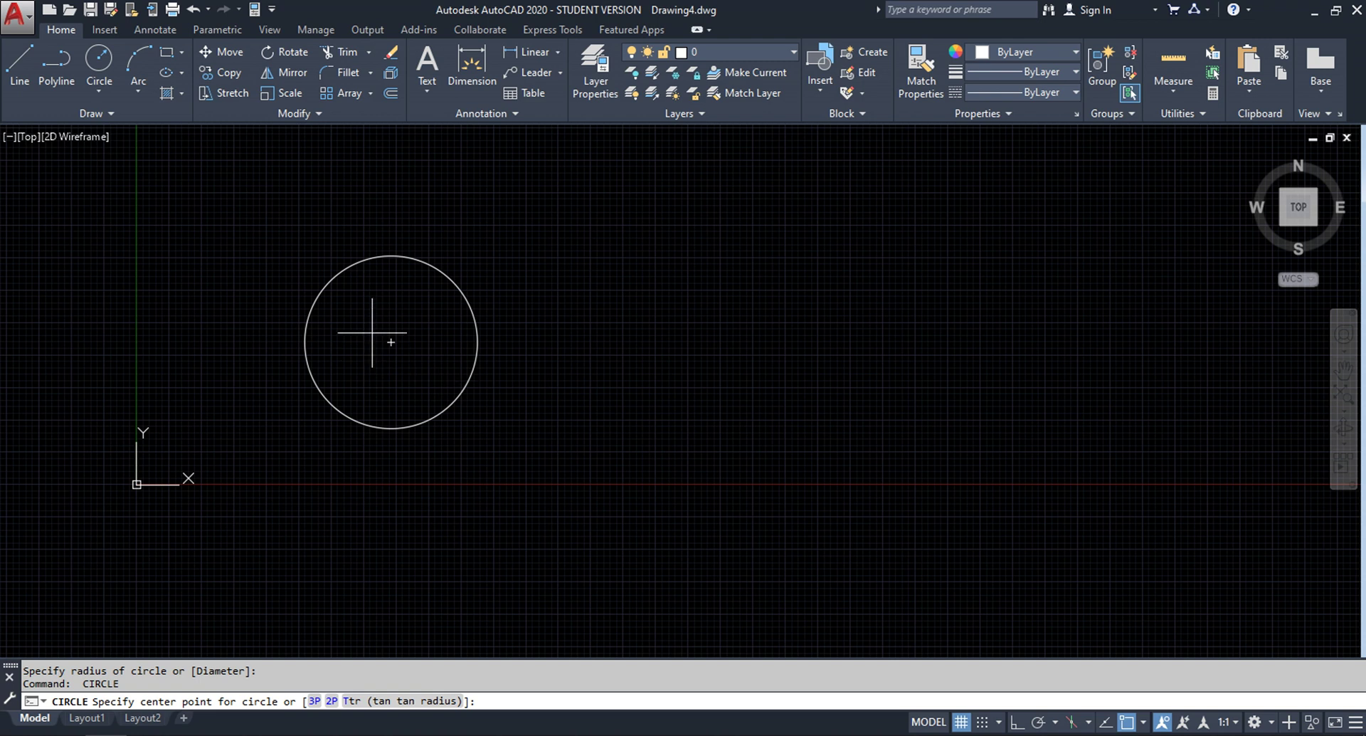
pyautogui.scroll(4, 391, 335)
pyautogui.click(723, 418)
pyautogui.click(606, 310)
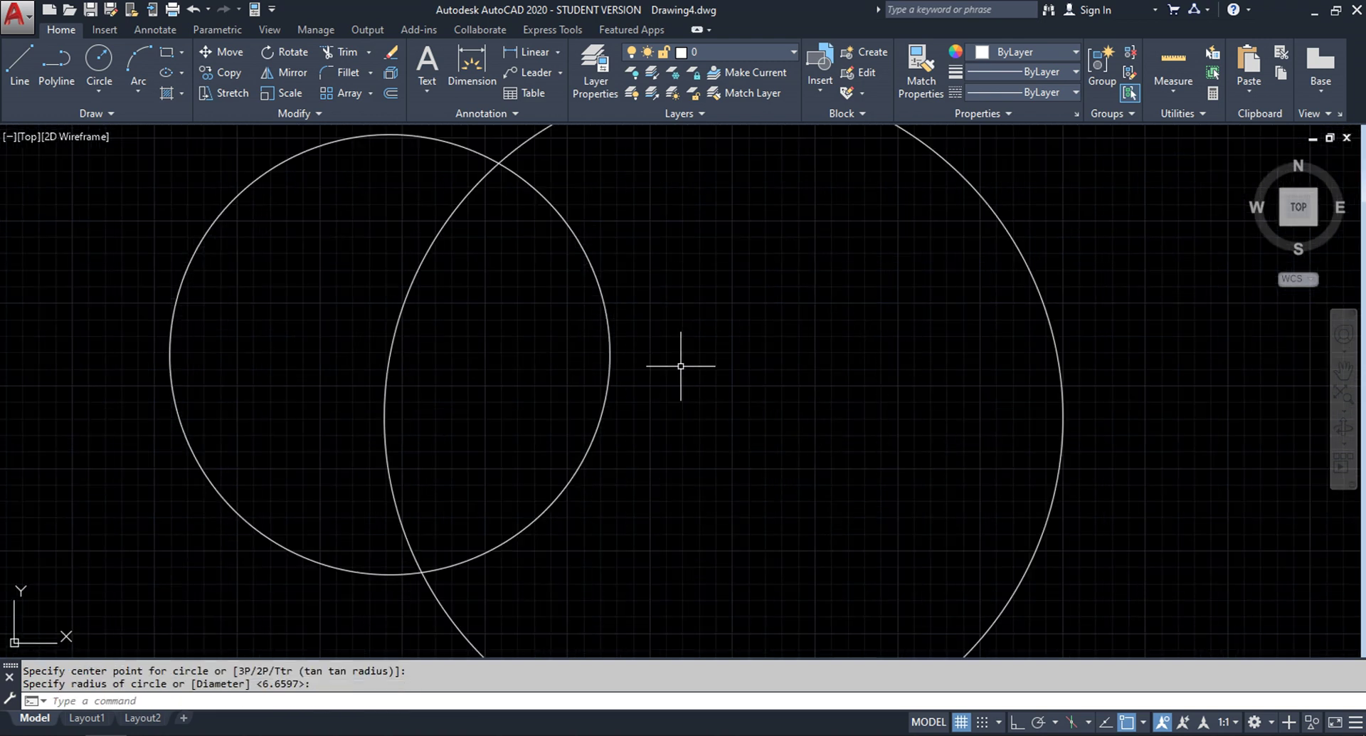
# Step: Erase both overlapping circles from the drawing
pyautogui.press('Escape')
pyautogui.click(695, 416)
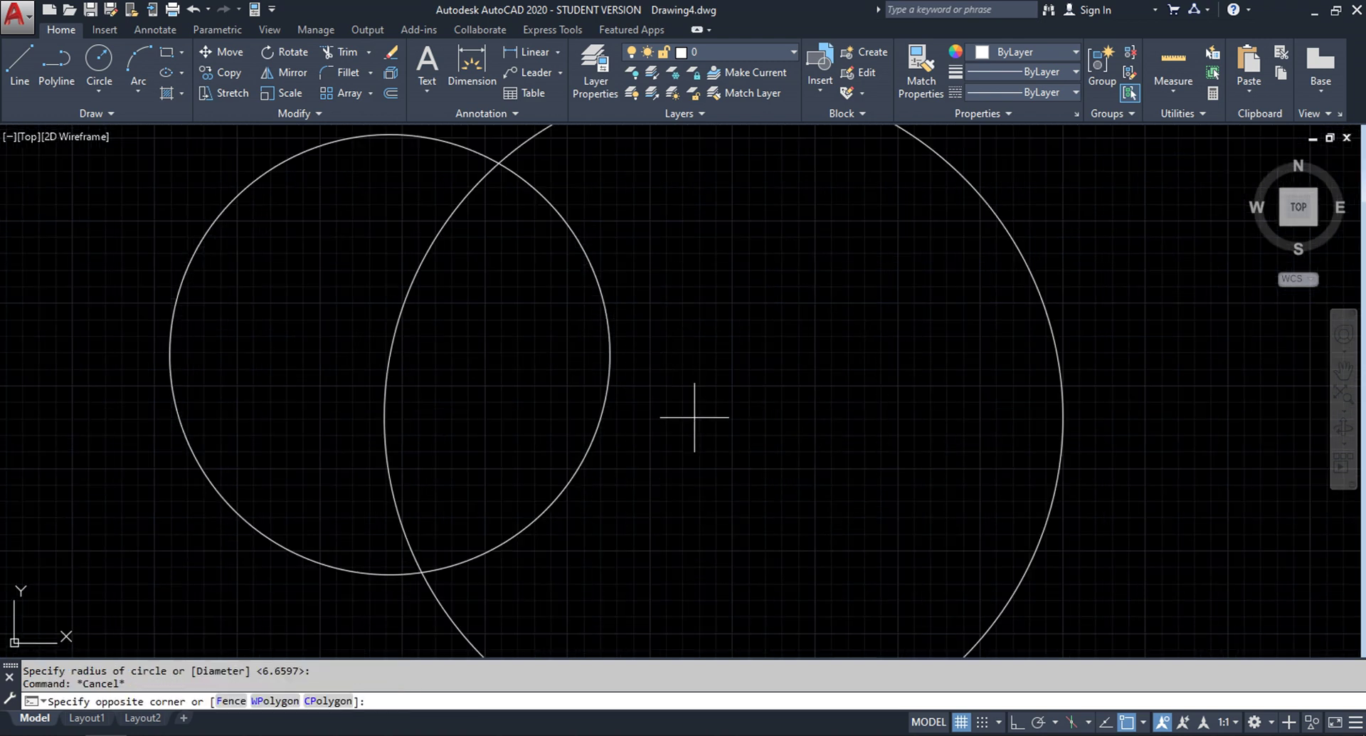
pyautogui.click(327, 246)
pyautogui.press('Delete')
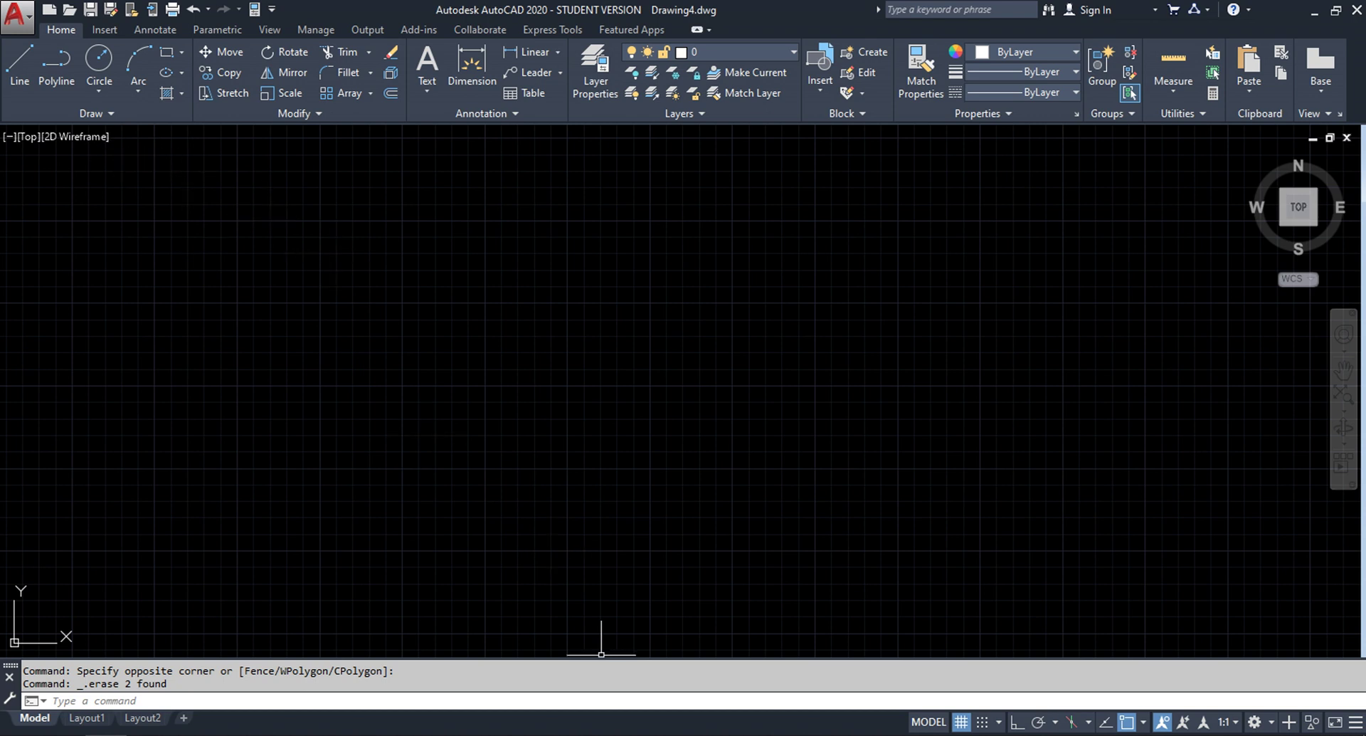
# Step: Set the default save format to AutoCAD 2013/LT2013 Drawing (*.dwg) in the options and check the file type offered when saving the drawing as
pyautogui.write('op')
pyautogui.press('Return')
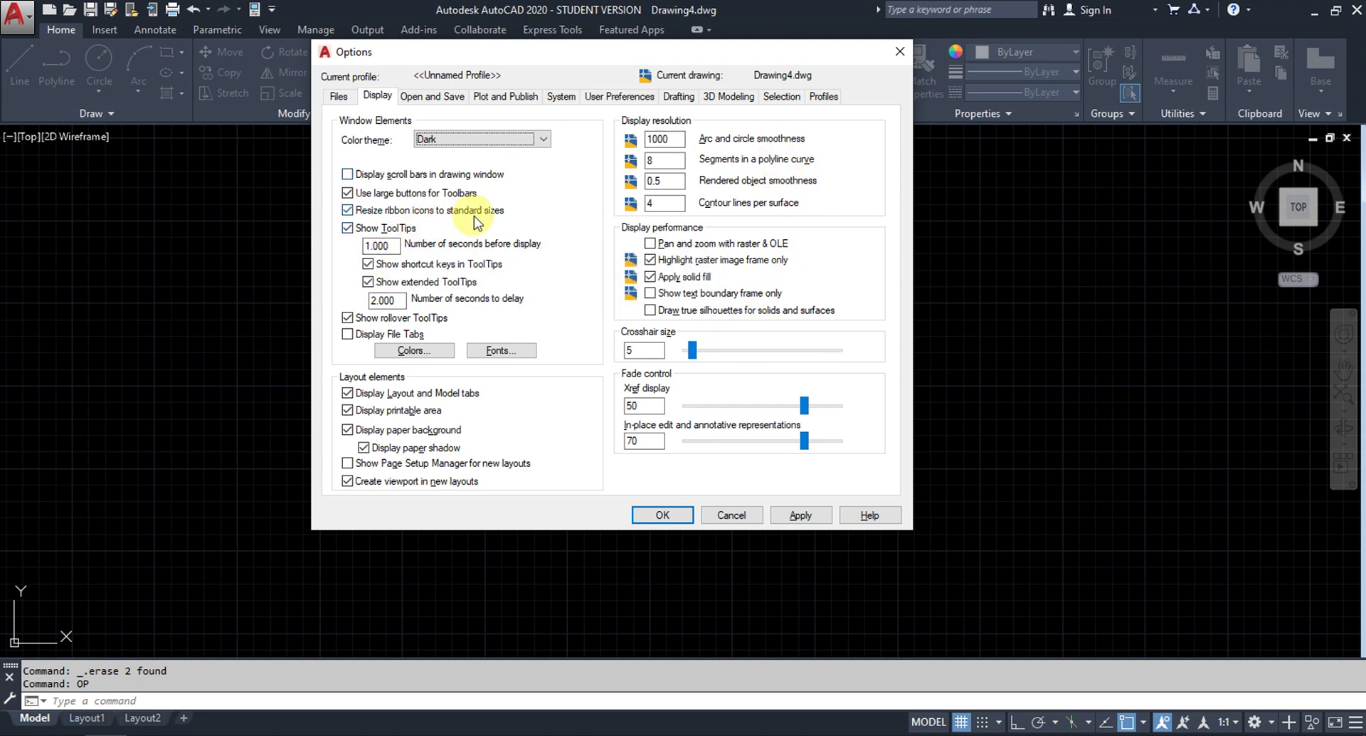
pyautogui.moveTo(474, 216)
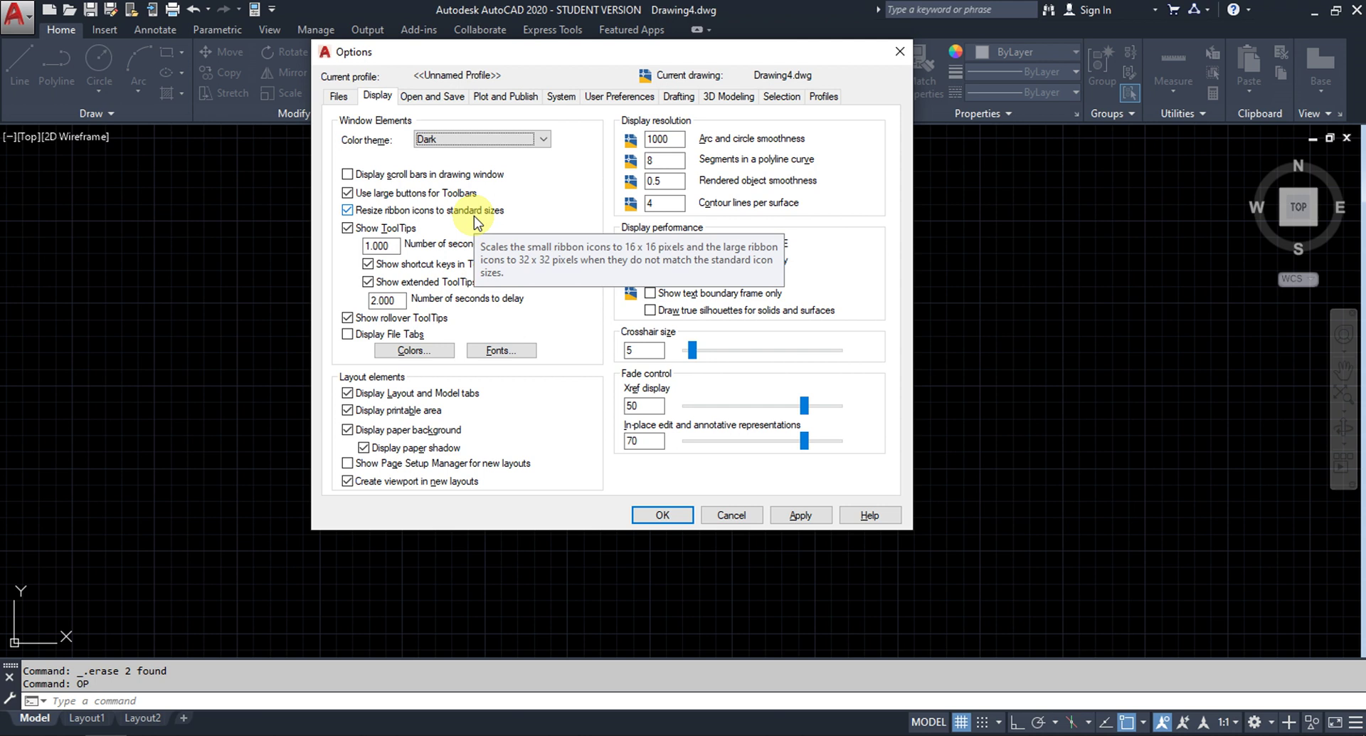
pyautogui.click(459, 107)
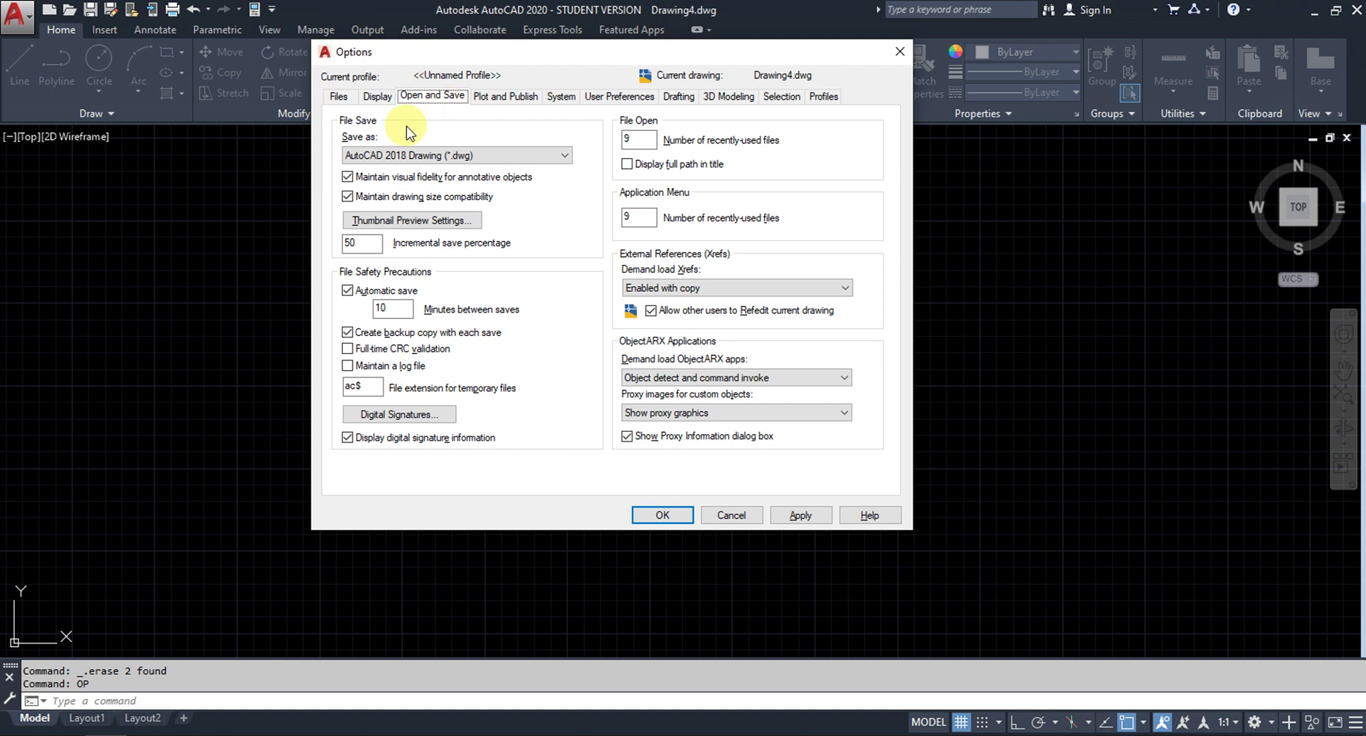
pyautogui.click(507, 158)
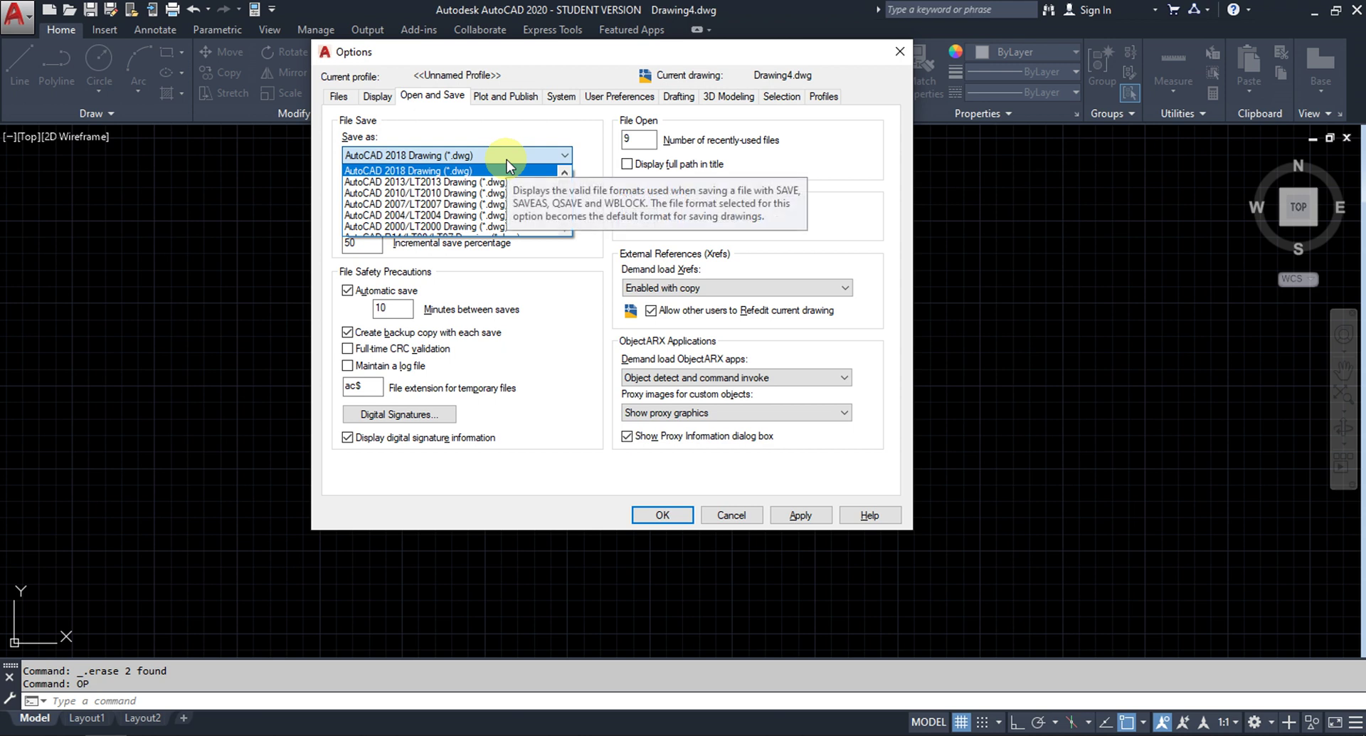
pyautogui.click(477, 182)
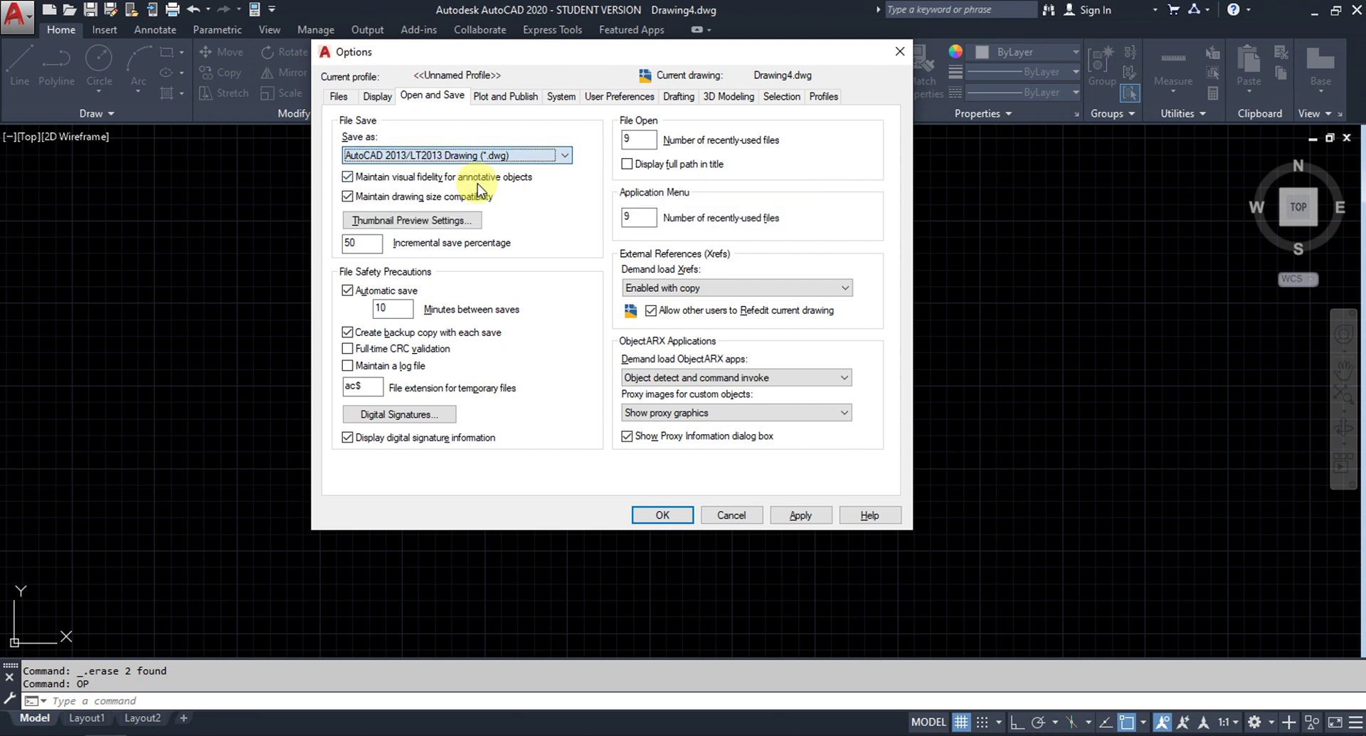
pyautogui.click(676, 519)
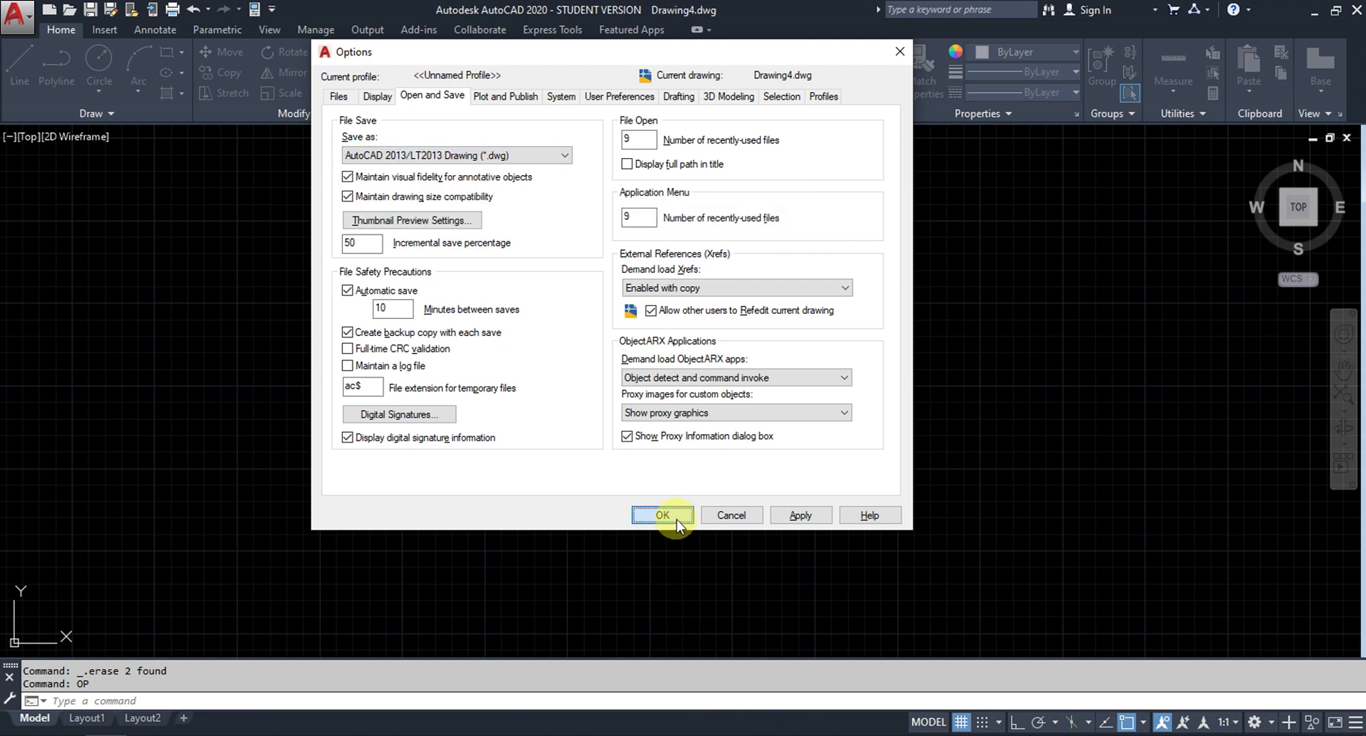
pyautogui.click(111, 10)
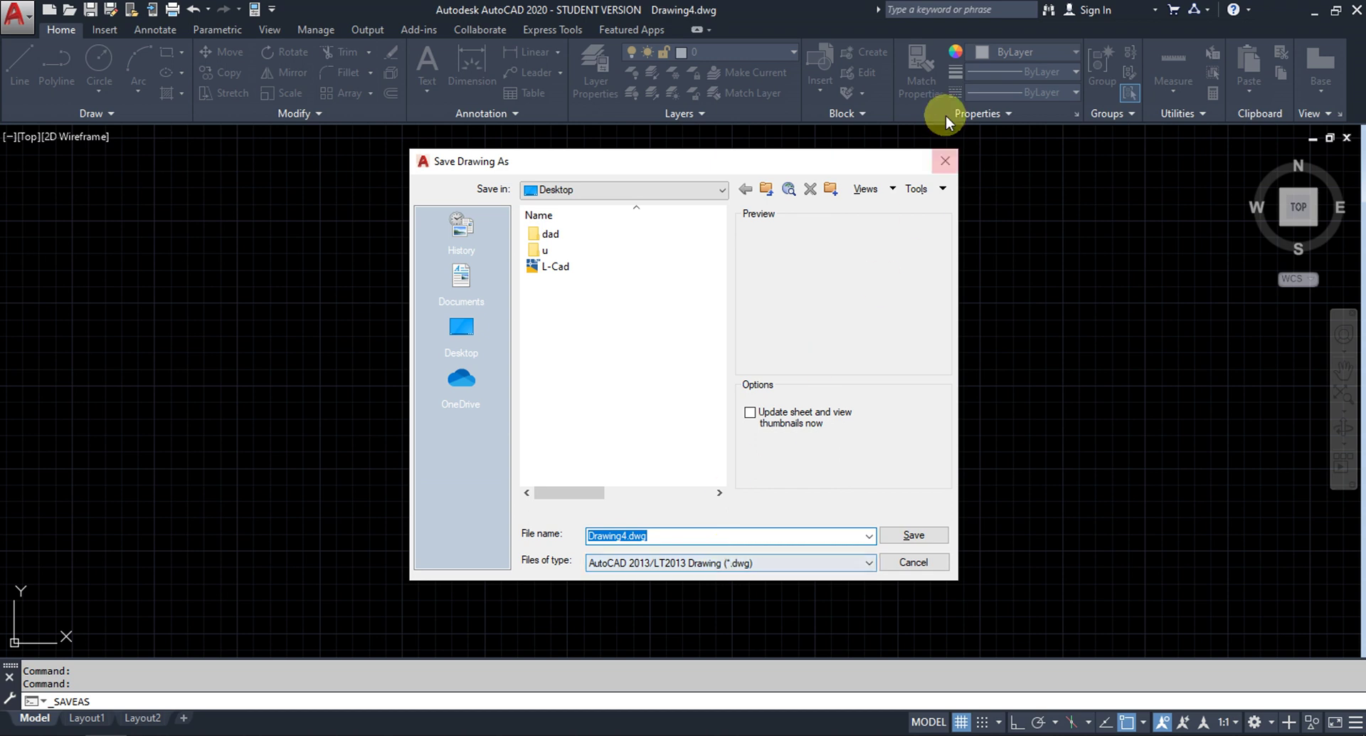
pyautogui.click(945, 161)
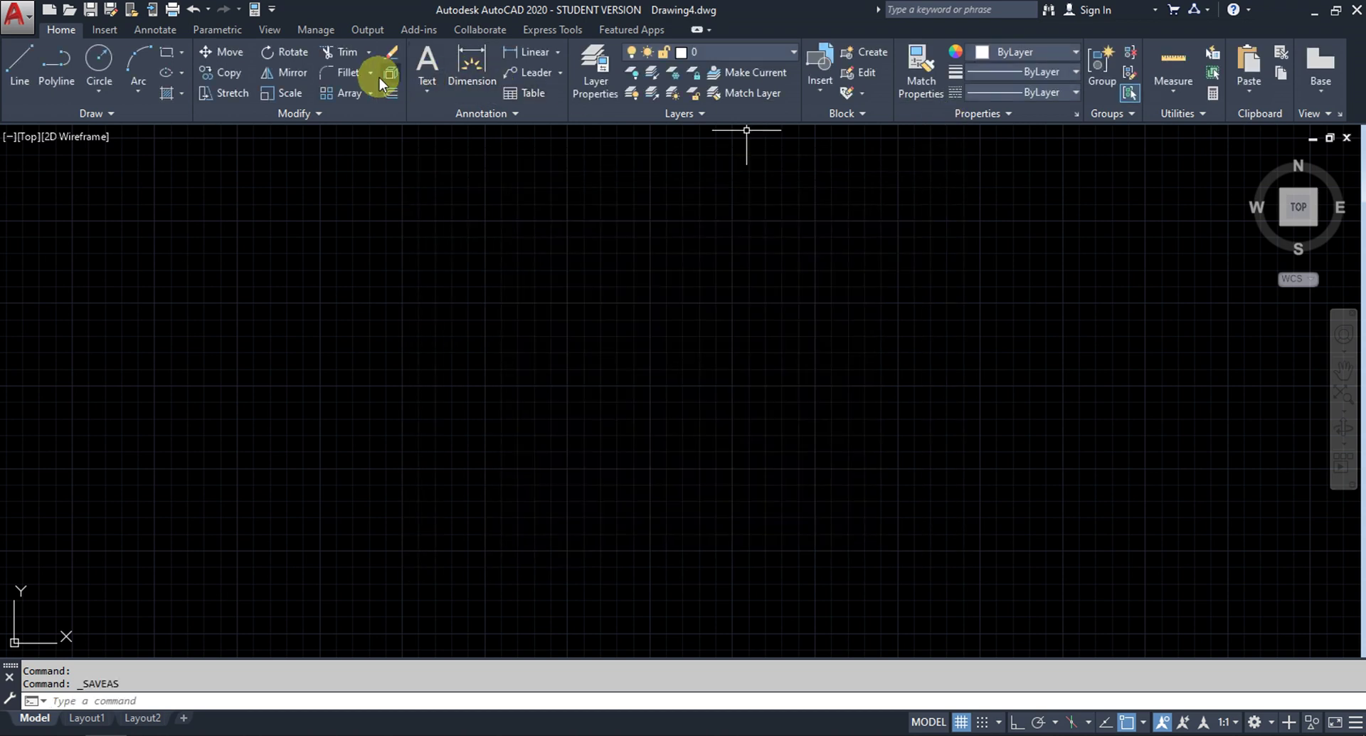
# Step: Examine the default save formats offered in the open and save options, including the older drawing versions and the drawing template
pyautogui.write('op')
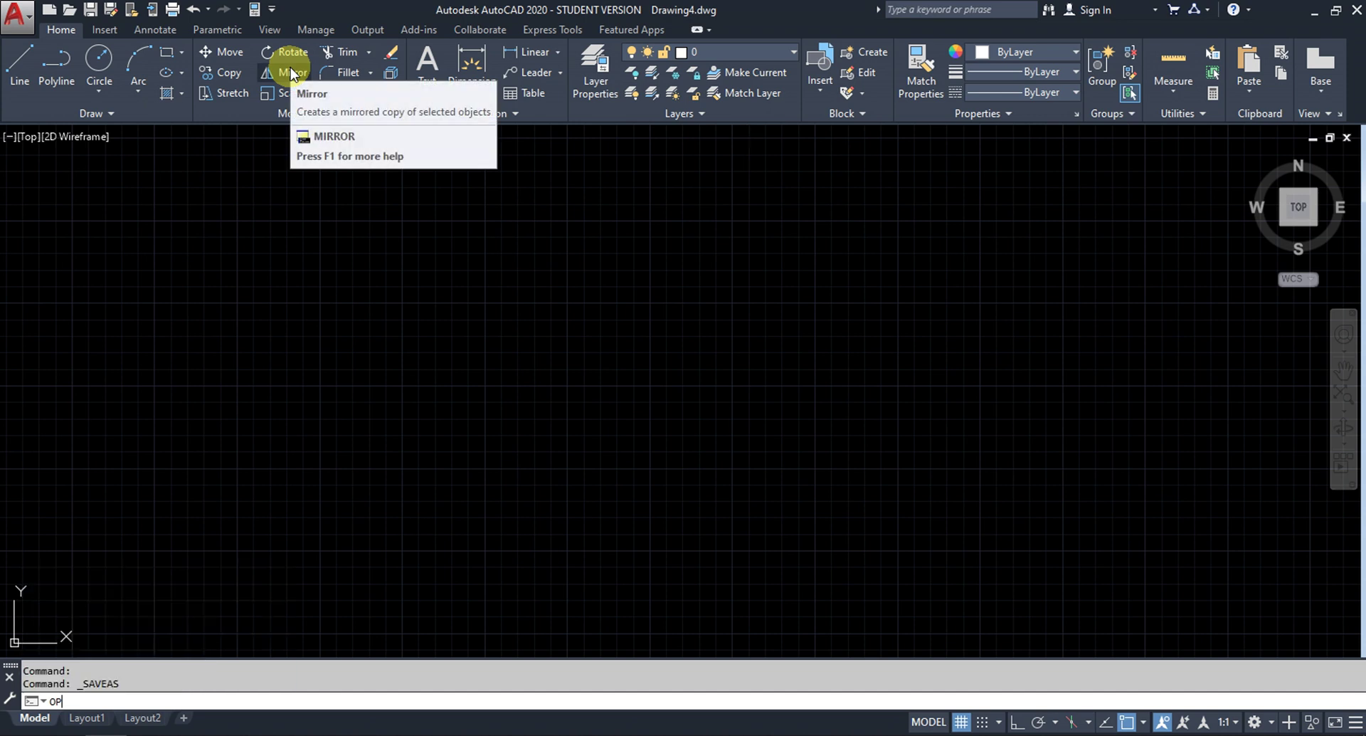
pyautogui.press('Return')
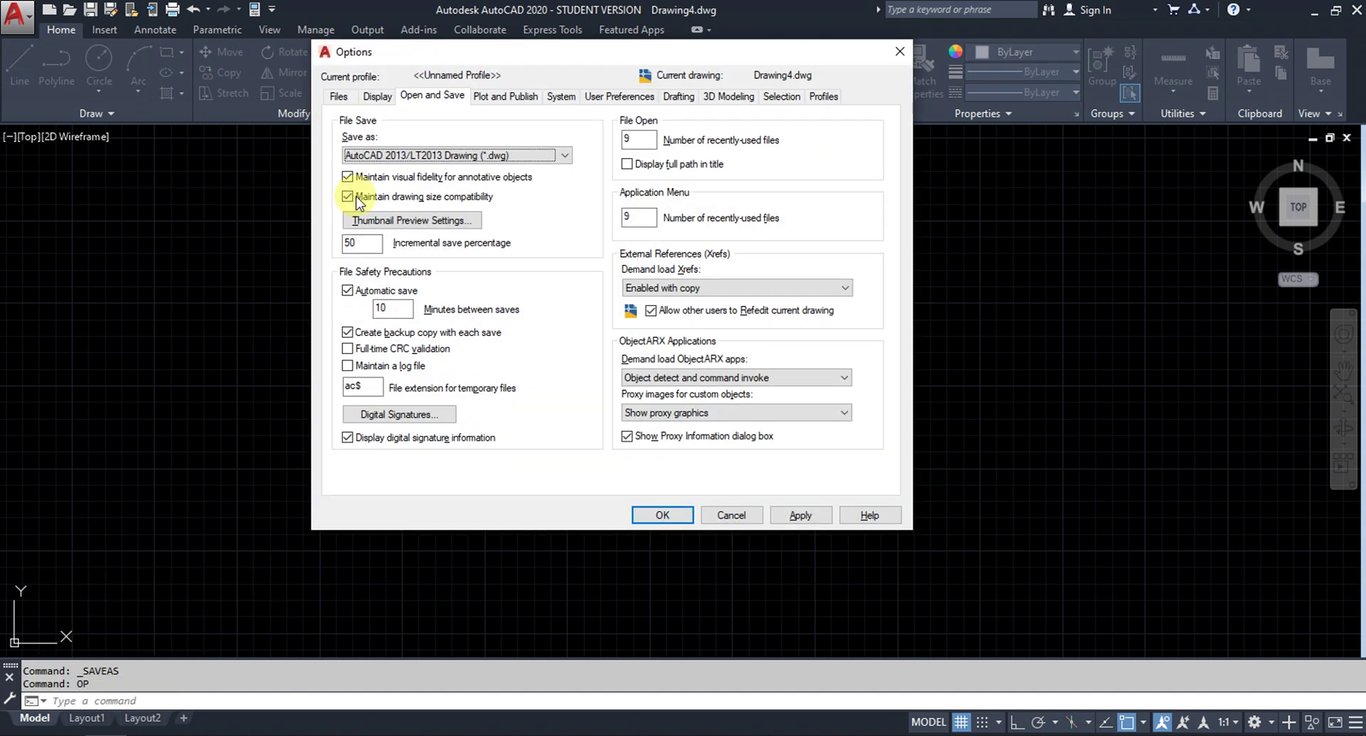
pyautogui.click(426, 154)
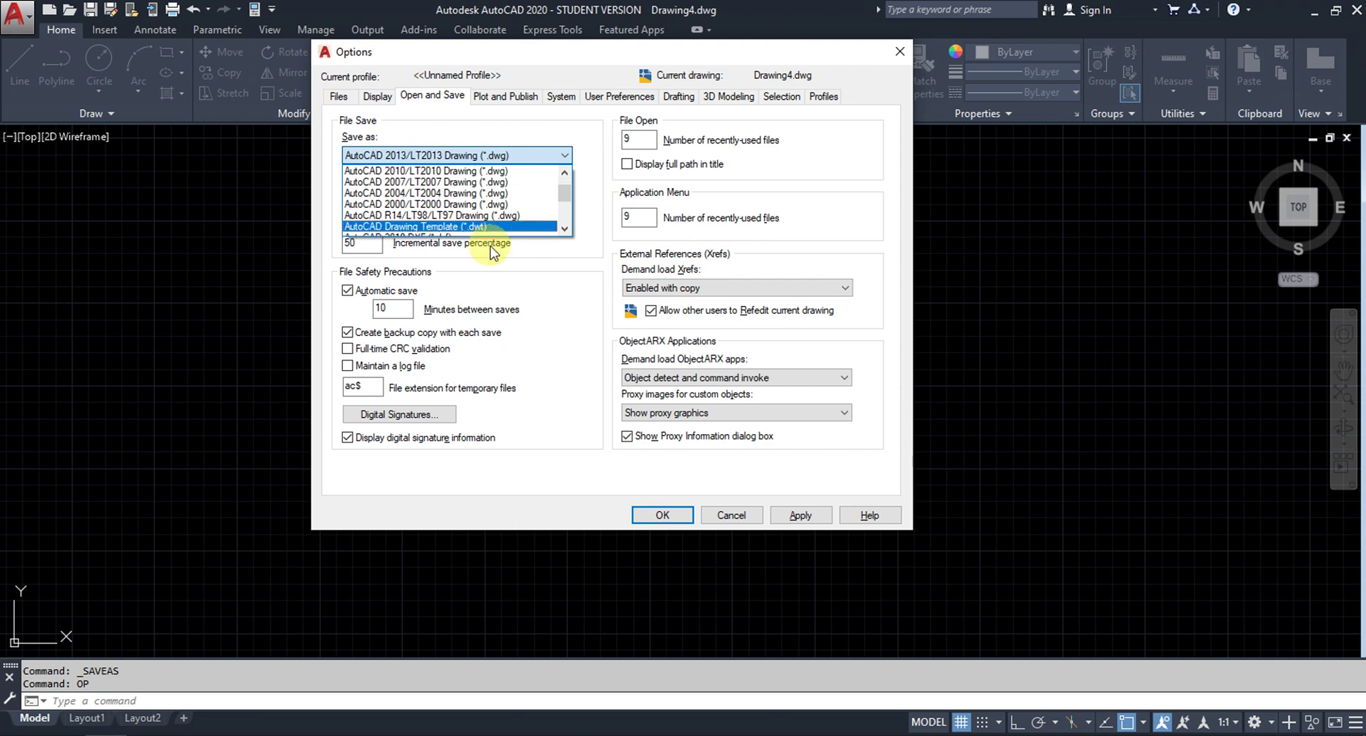
pyautogui.scroll(1, 523, 217)
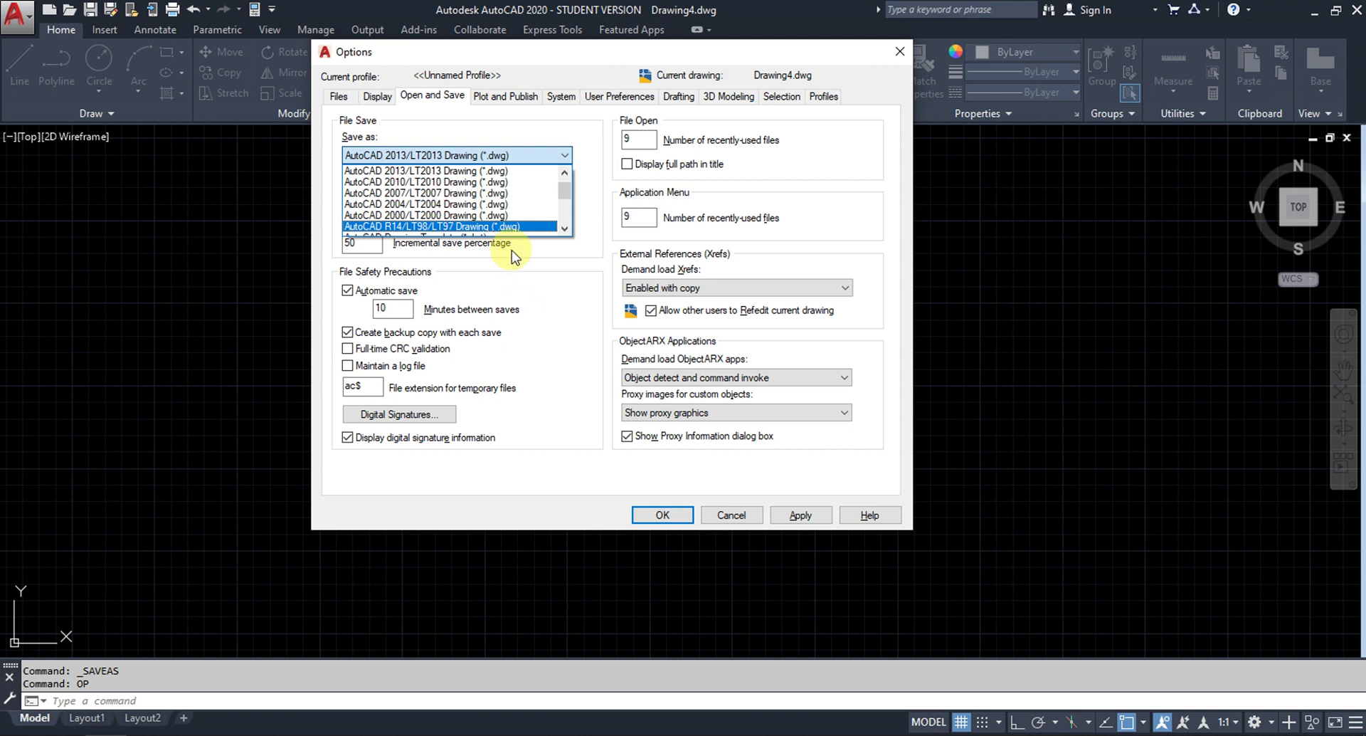
pyautogui.scroll(-1, 511, 250)
pyautogui.scroll(-1, 500, 216)
pyautogui.scroll(2, 519, 212)
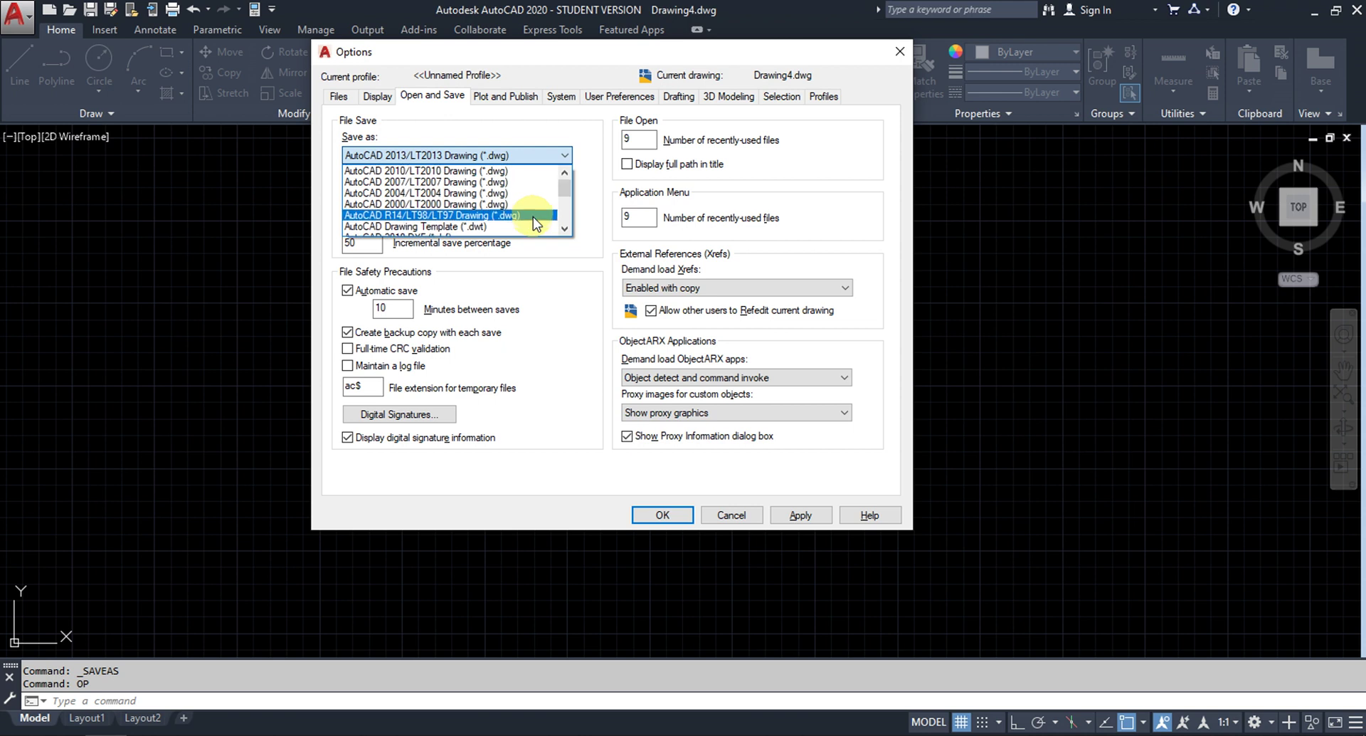
pyautogui.scroll(2, 533, 216)
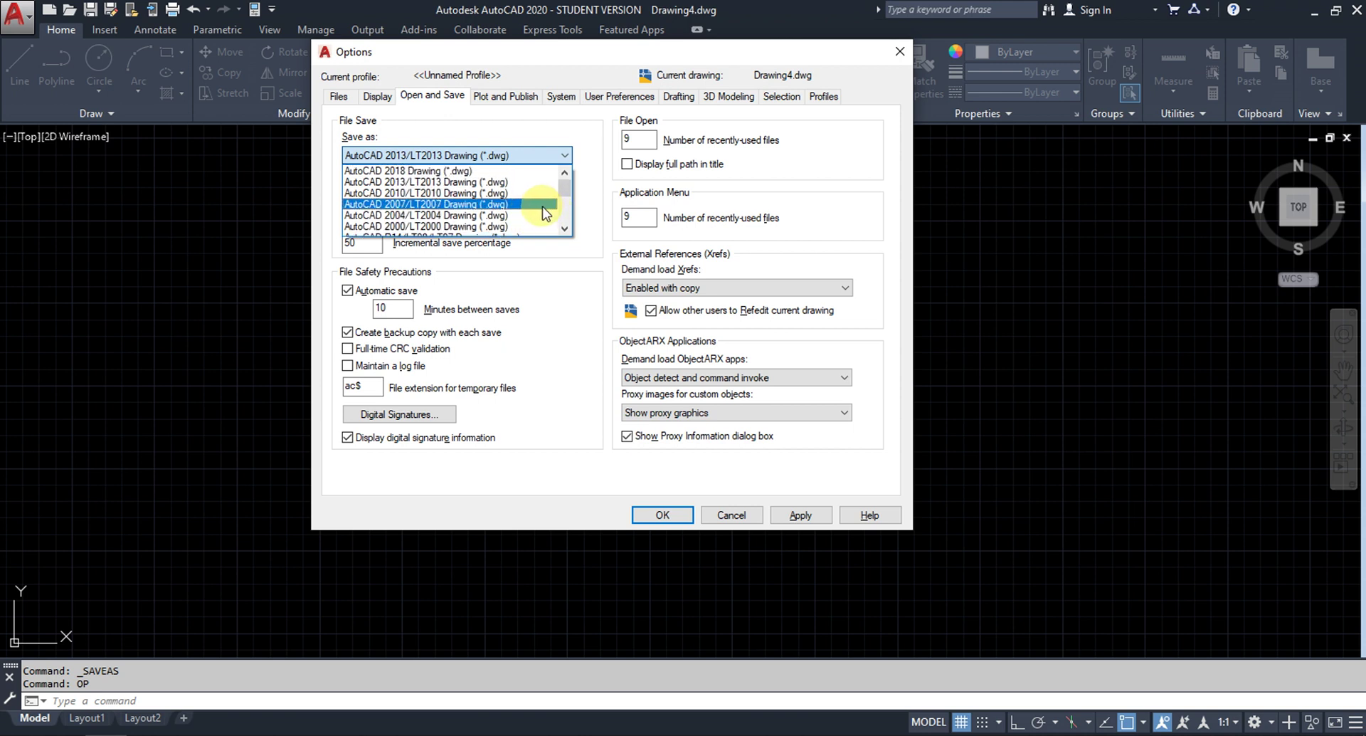
pyautogui.click(569, 304)
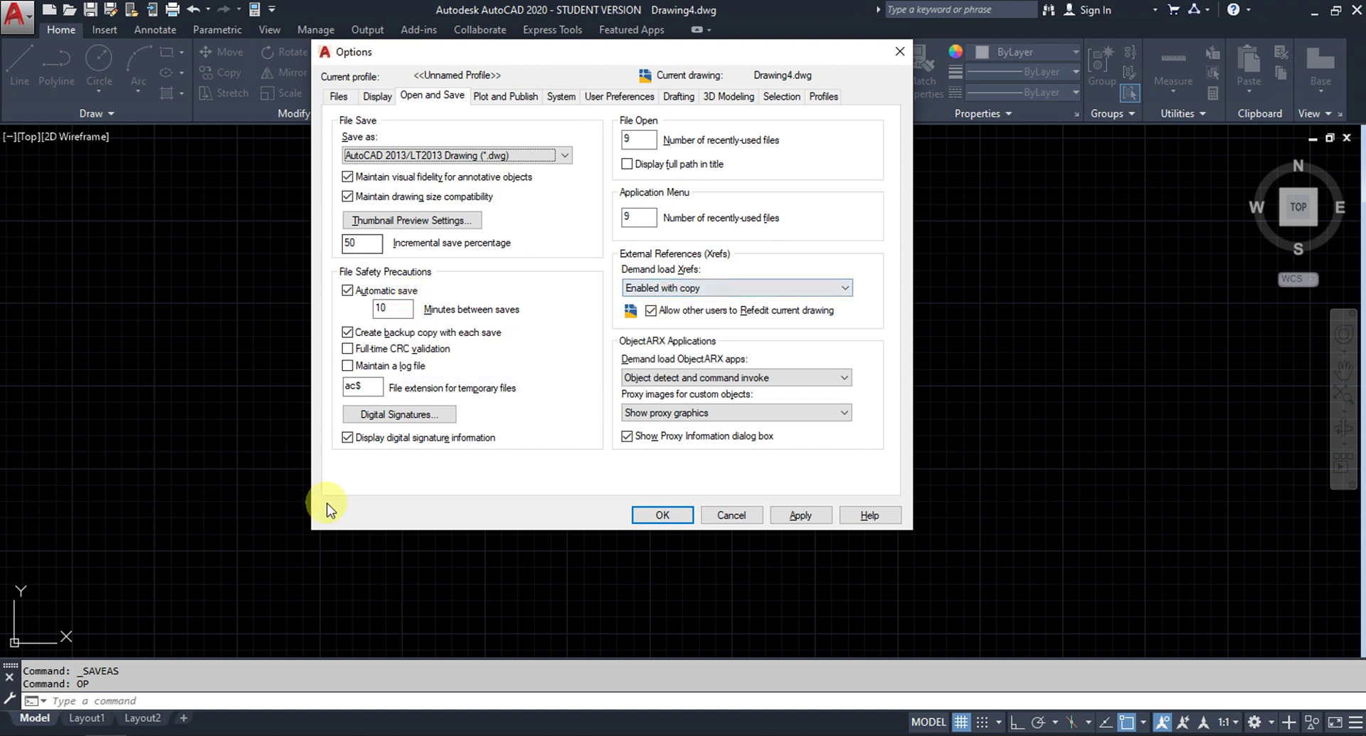
# Step: View the digital signature settings from the open and save options and leave them and the options without changes
pyautogui.click(425, 414)
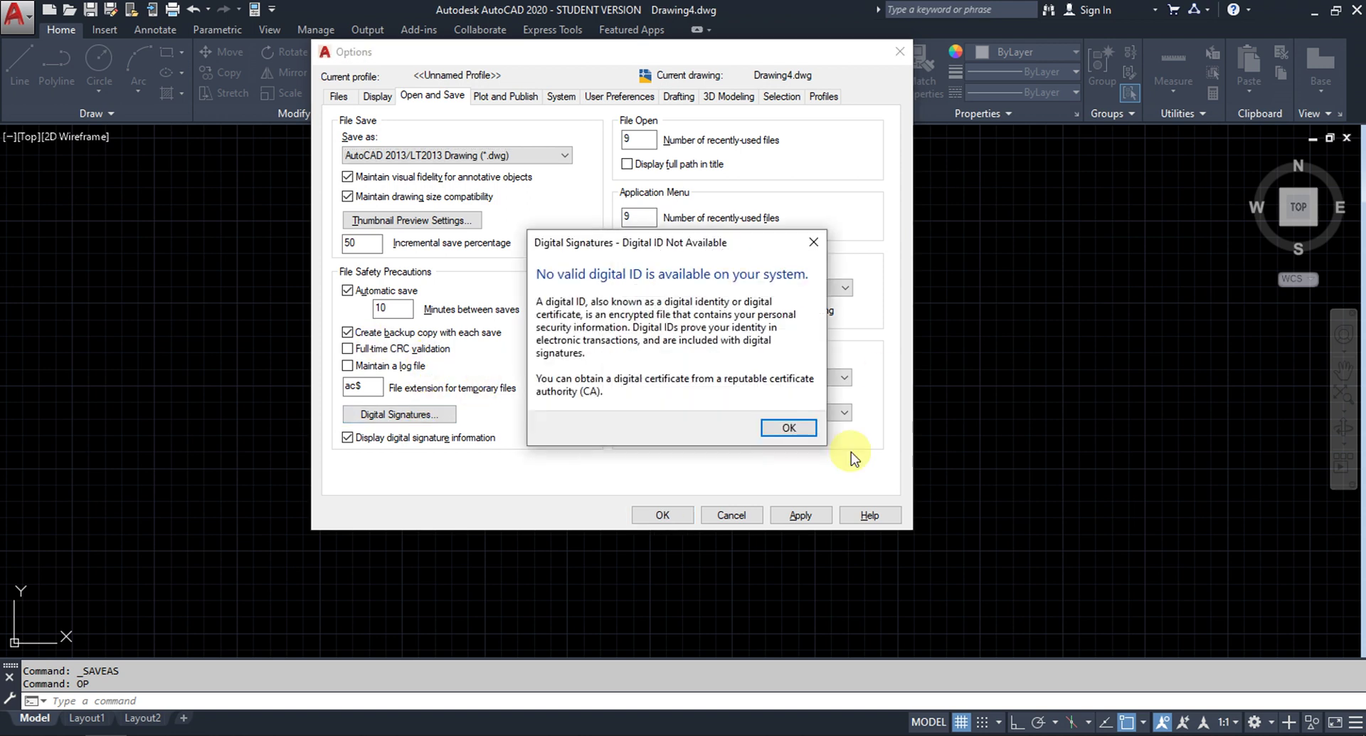
pyautogui.click(787, 426)
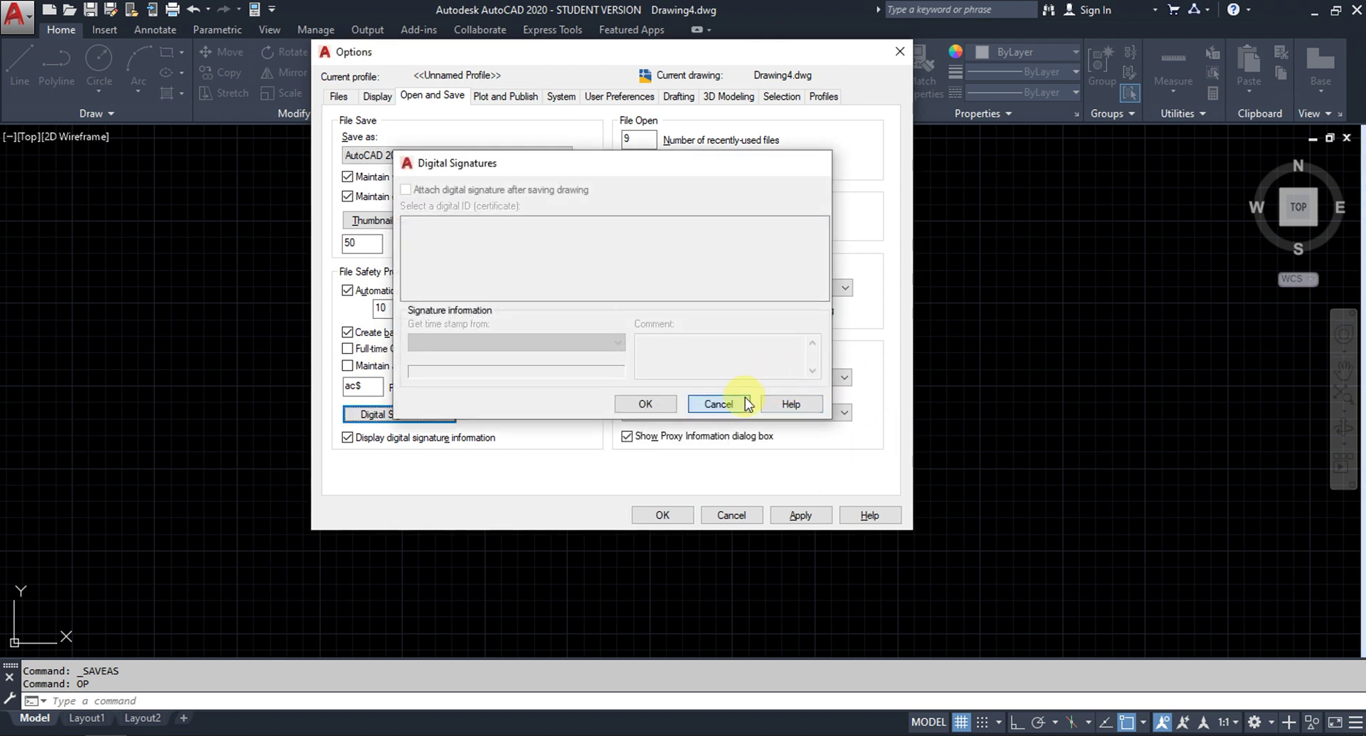
pyautogui.click(744, 403)
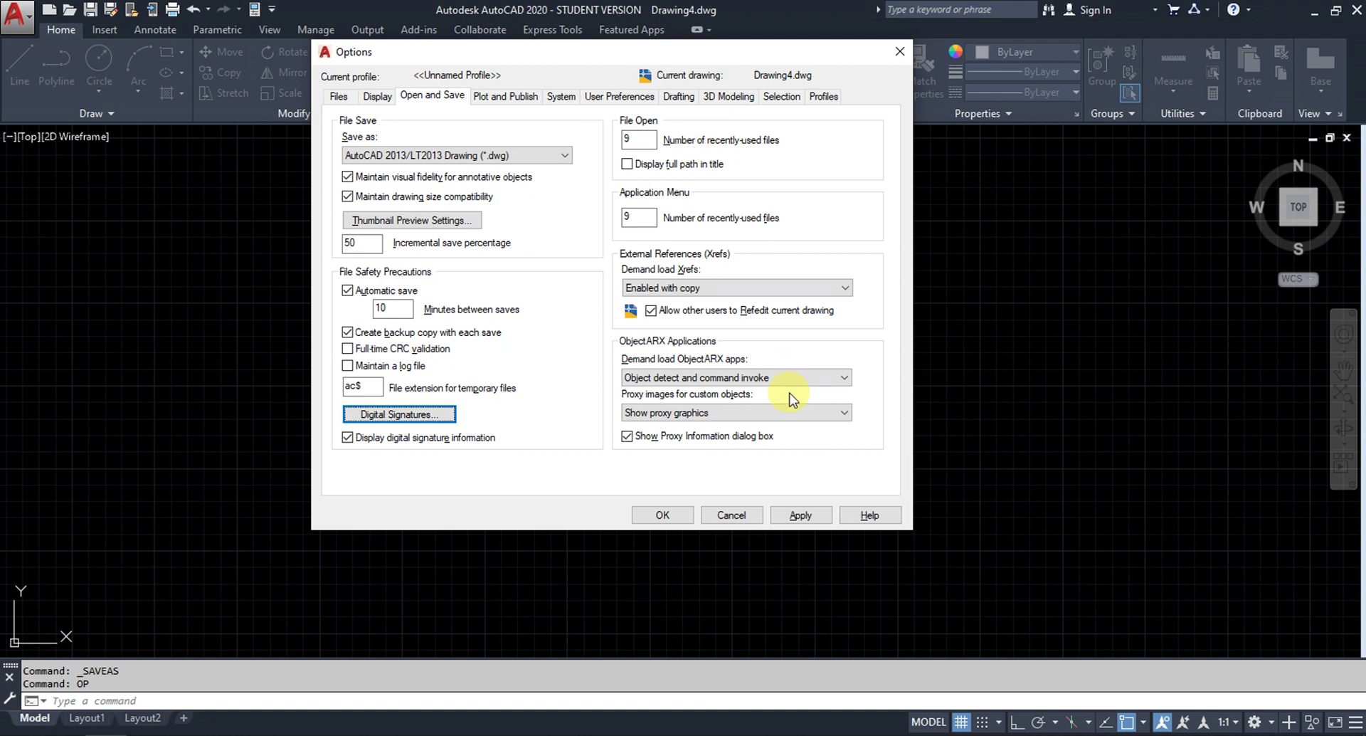
pyautogui.click(731, 516)
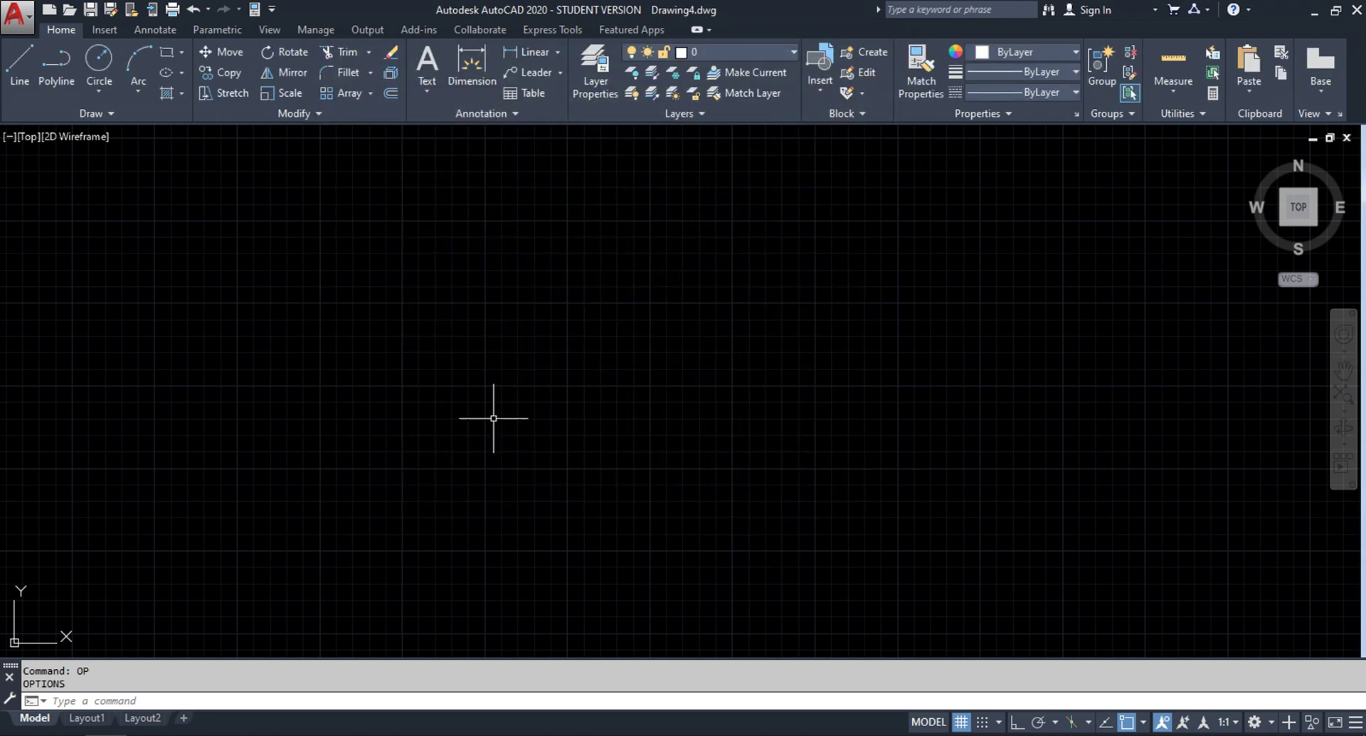
# Step: Look over the list of recent documents and reopen the open and save options
pyautogui.click(13, 10)
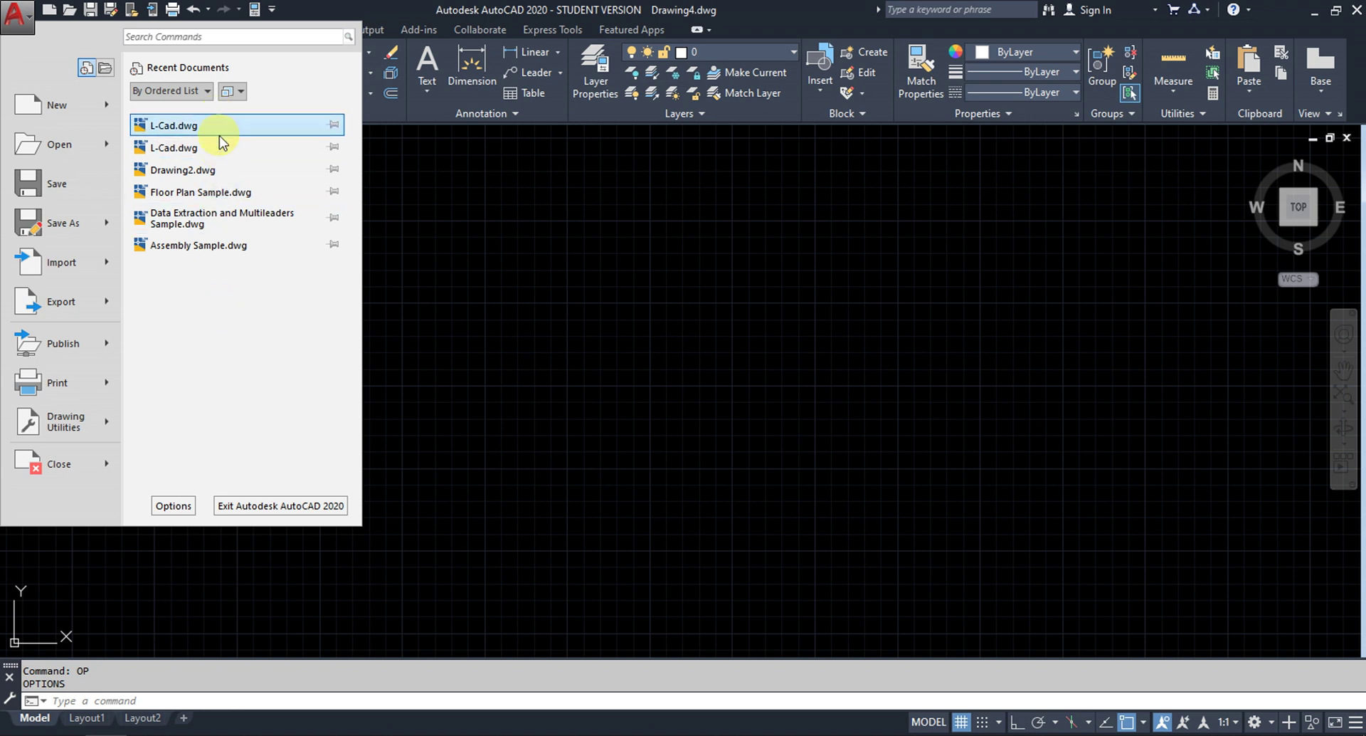
pyautogui.click(640, 208)
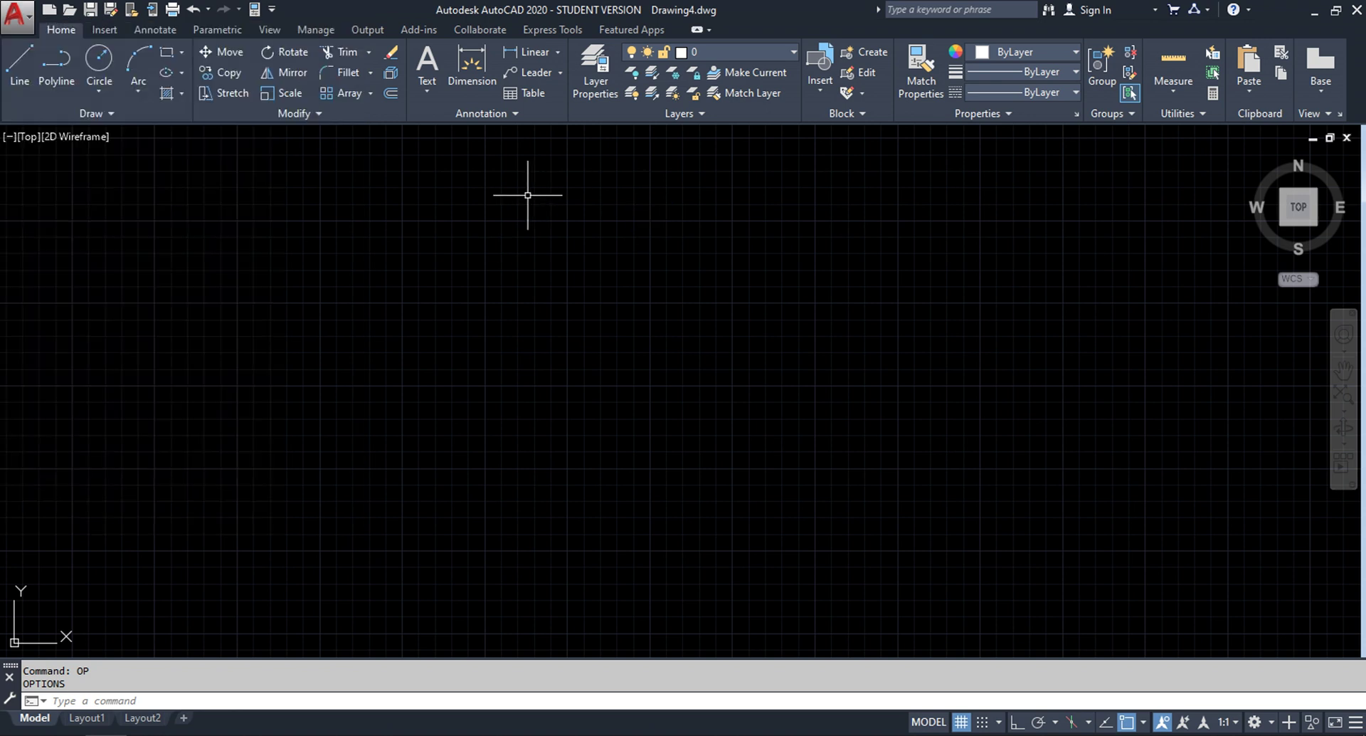
pyautogui.click(528, 195)
pyautogui.click(484, 226)
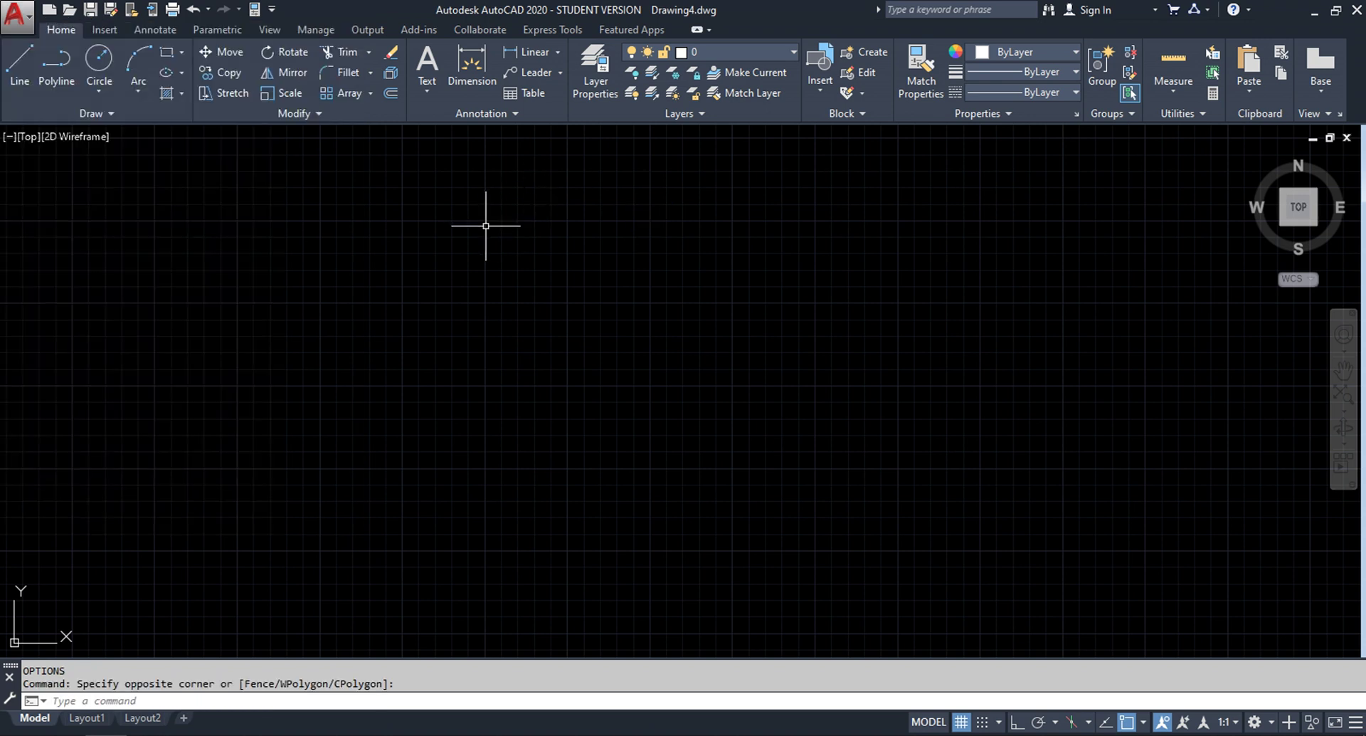
pyautogui.press('Return')
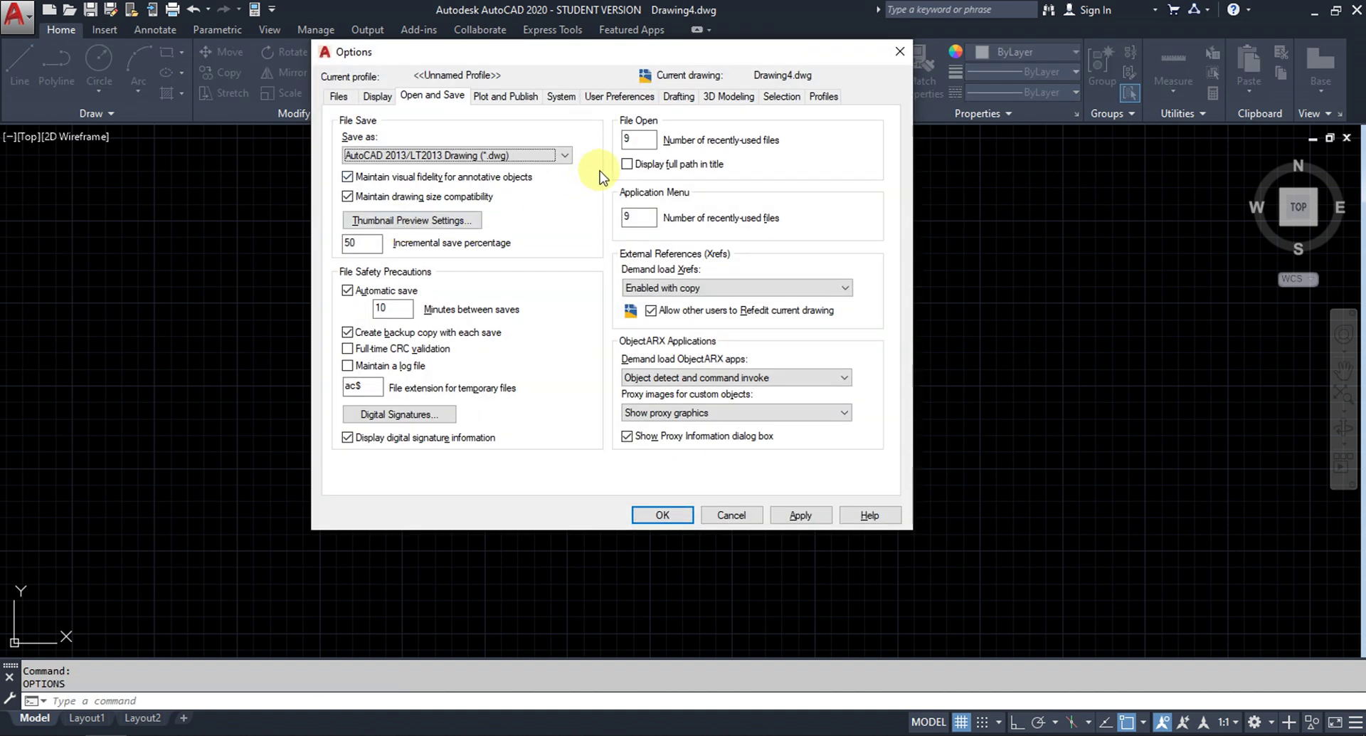
# Step: Set the default output device for new drawings to DWG To PDF.pc3 in the plot and publish options and accept the options
pyautogui.click(643, 140)
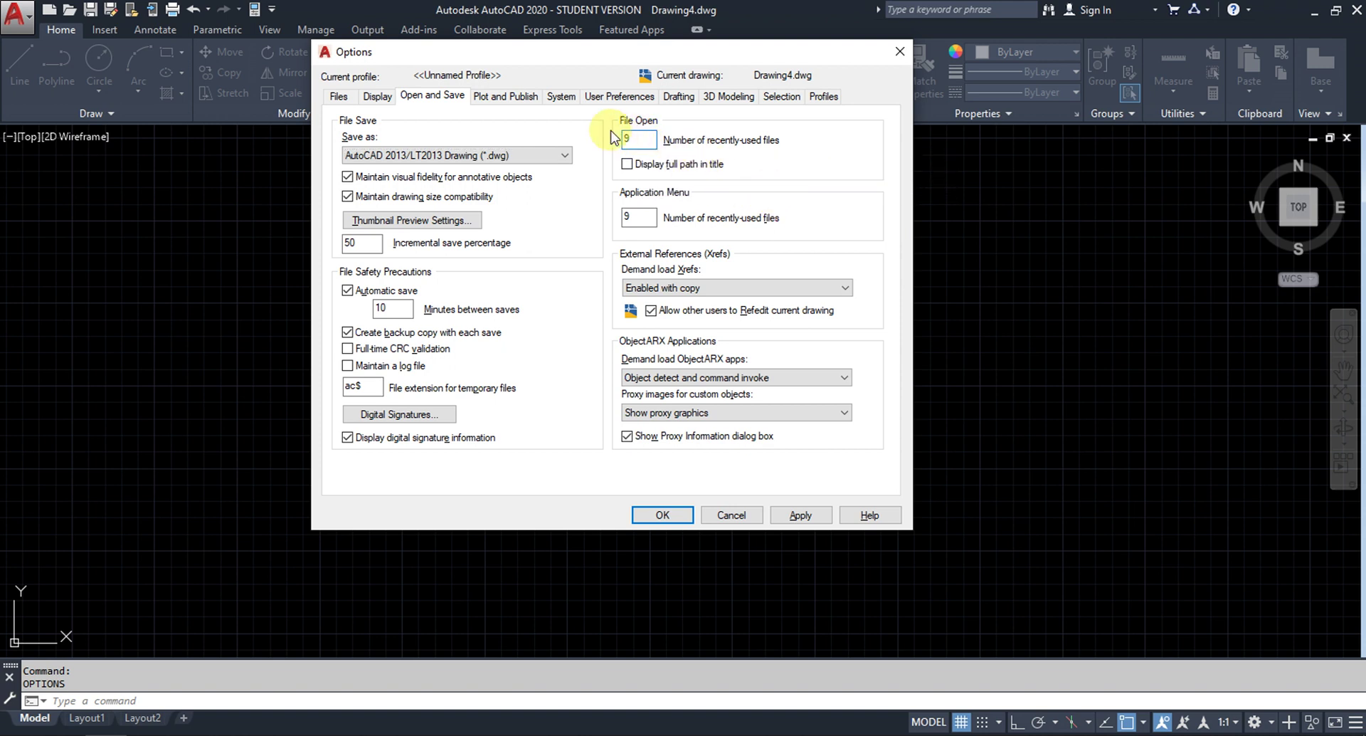
pyautogui.click(519, 102)
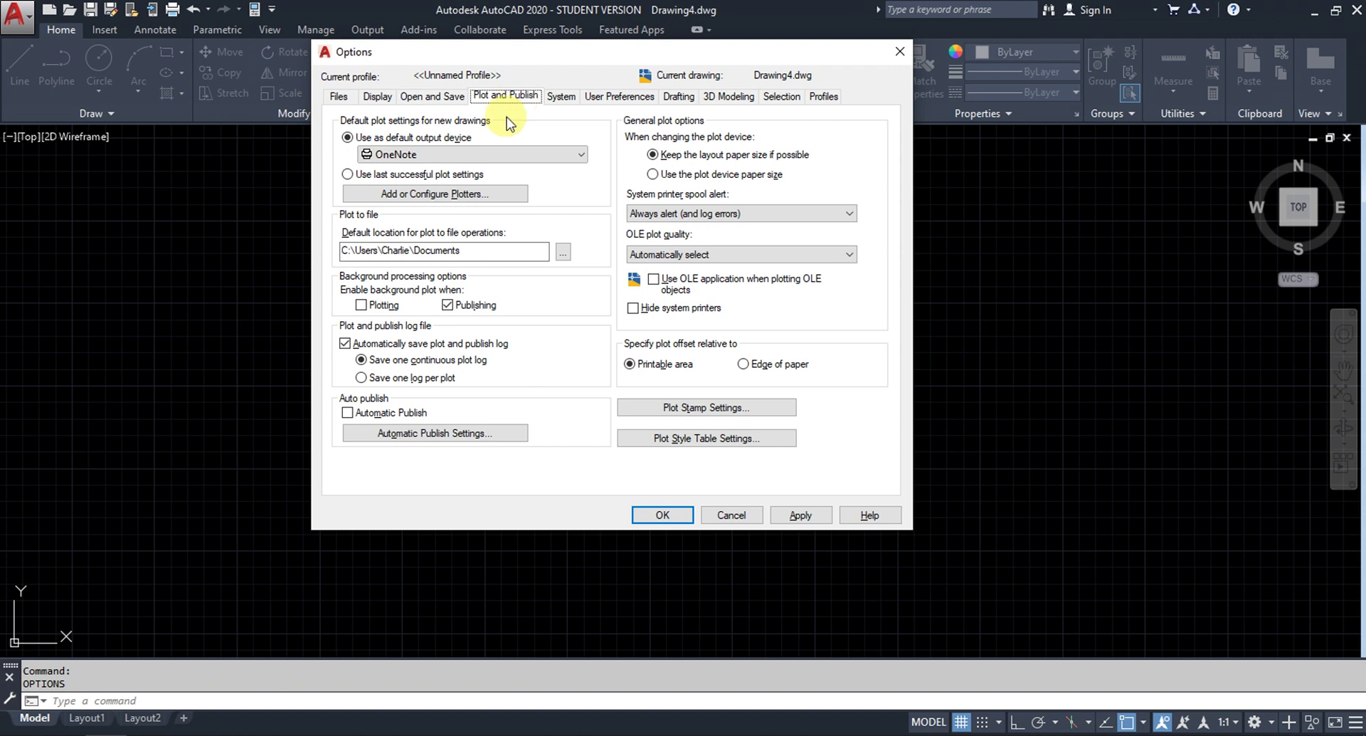
pyautogui.click(491, 153)
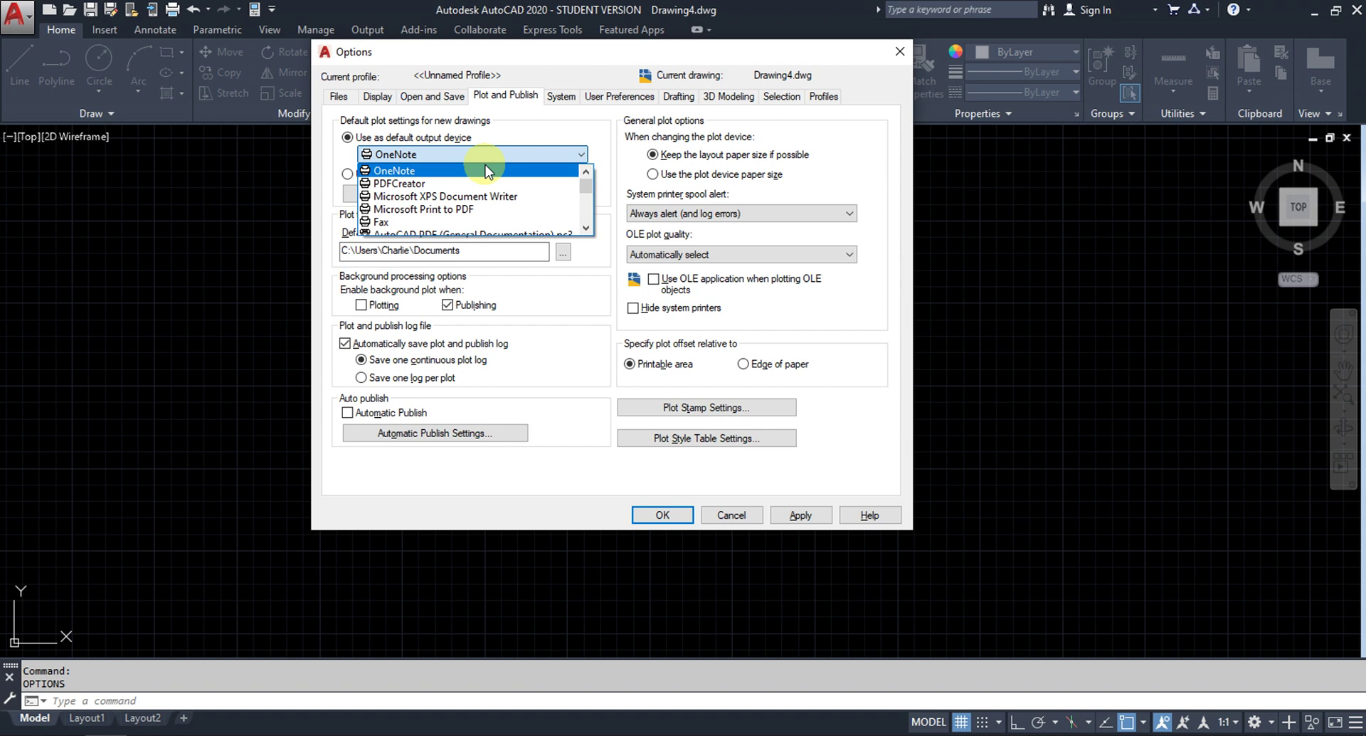
pyautogui.scroll(-2, 540, 214)
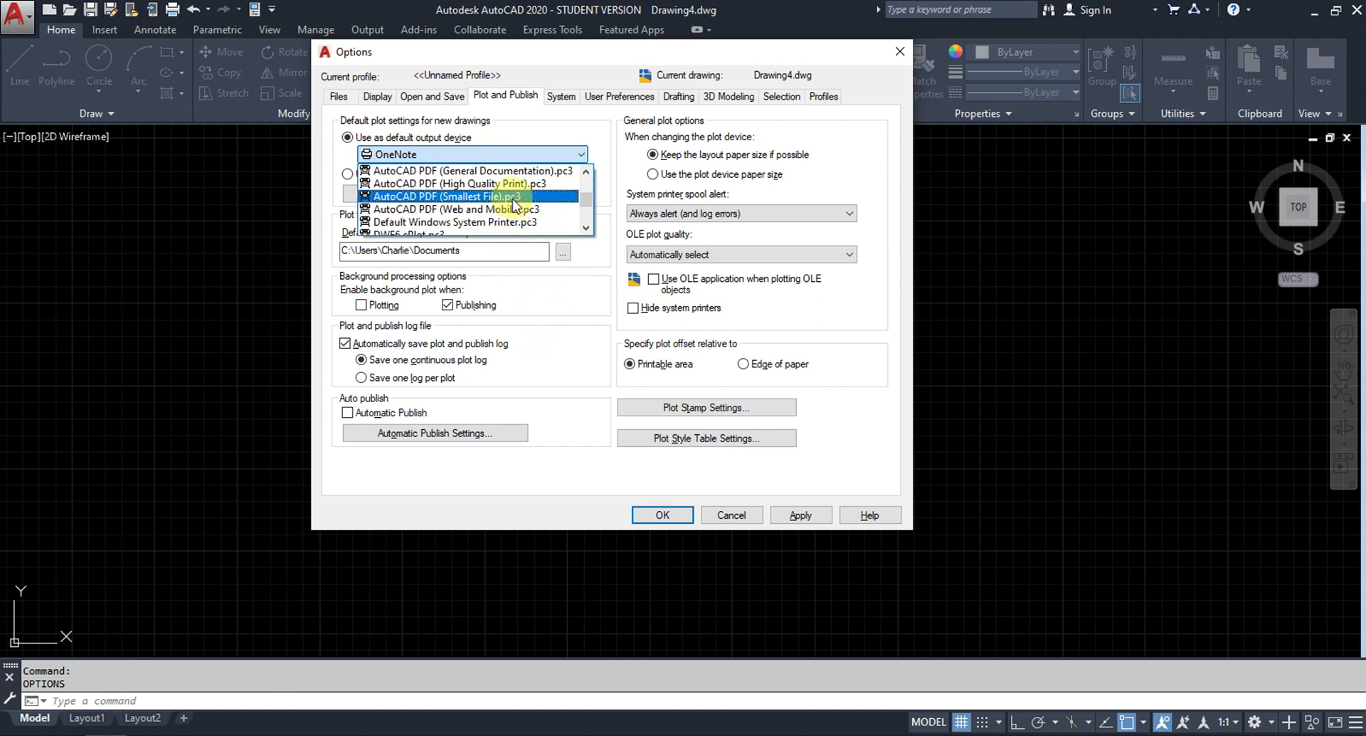
pyautogui.scroll(-2, 498, 220)
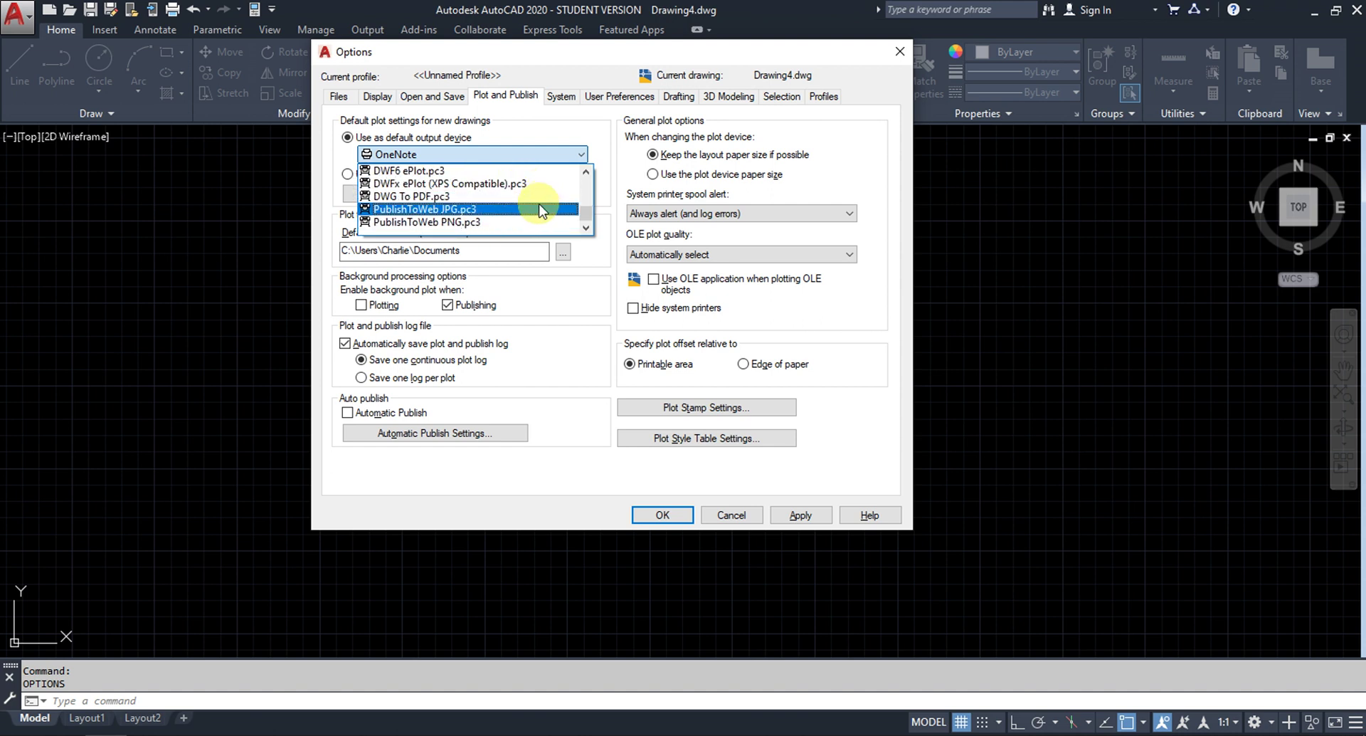
pyautogui.click(537, 198)
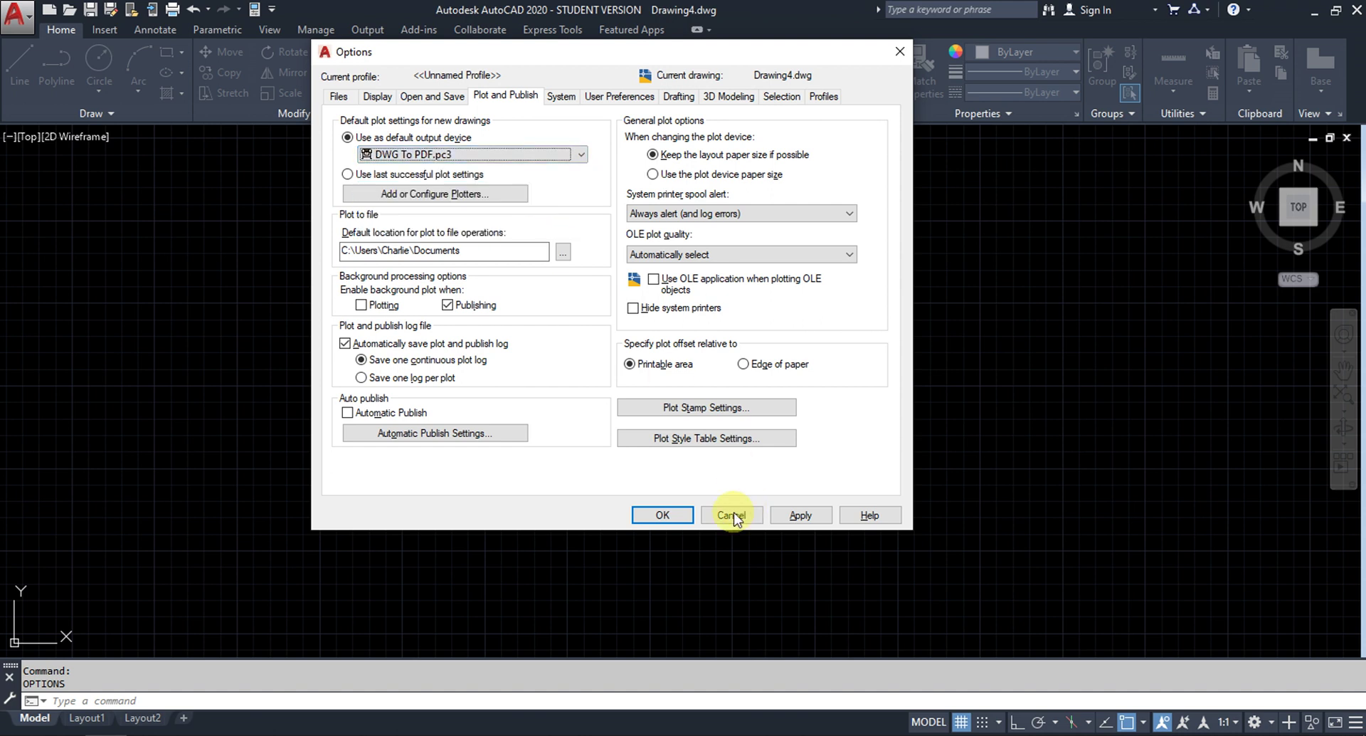
pyautogui.click(668, 515)
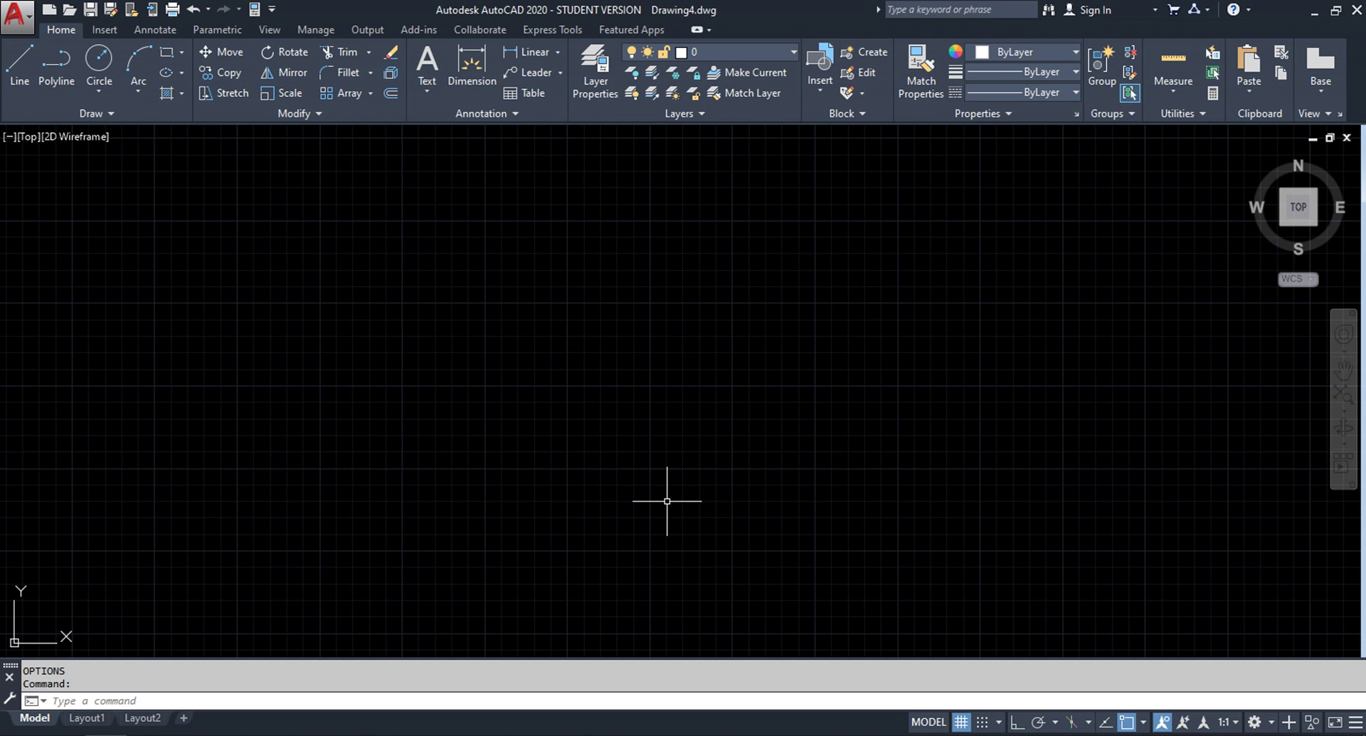
# Step: Check the printers and plotters offered when plotting the model and leave the plot without changes
pyautogui.hotkey('ctrl', 'p')
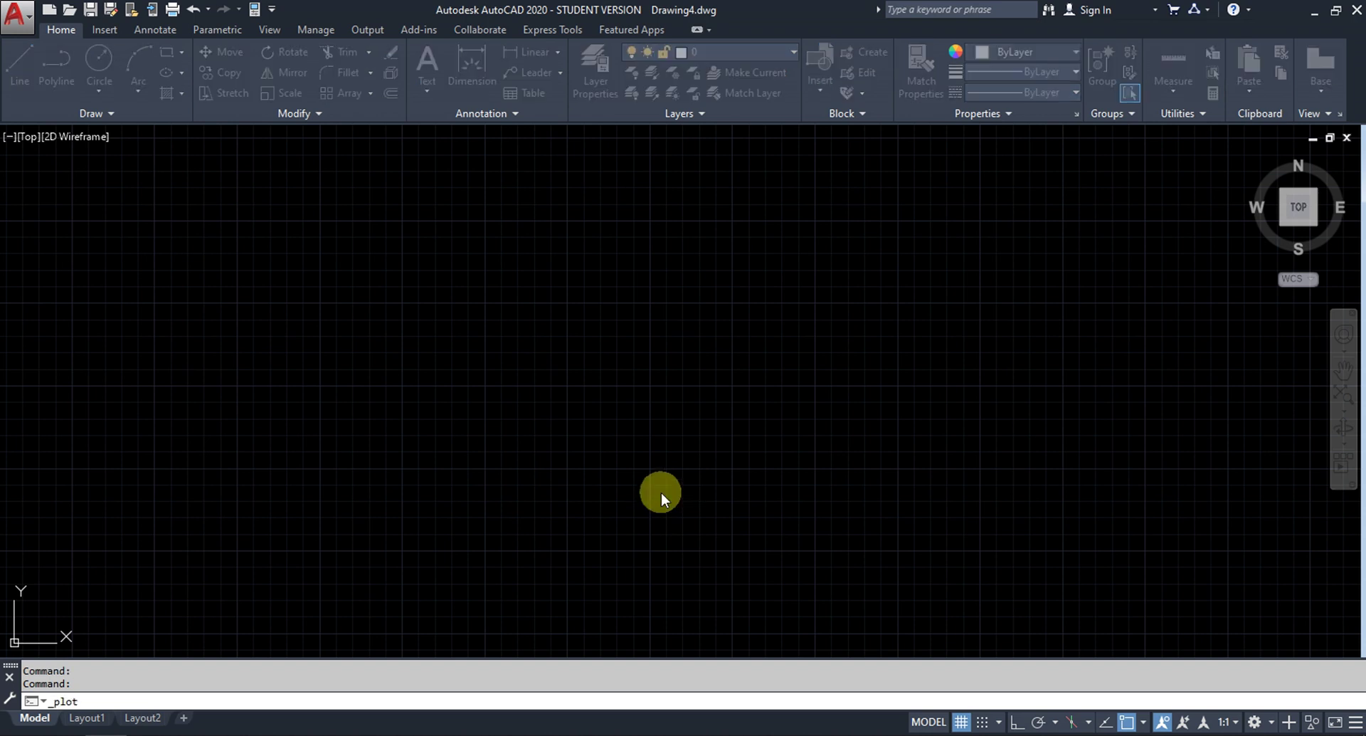
pyautogui.click(583, 247)
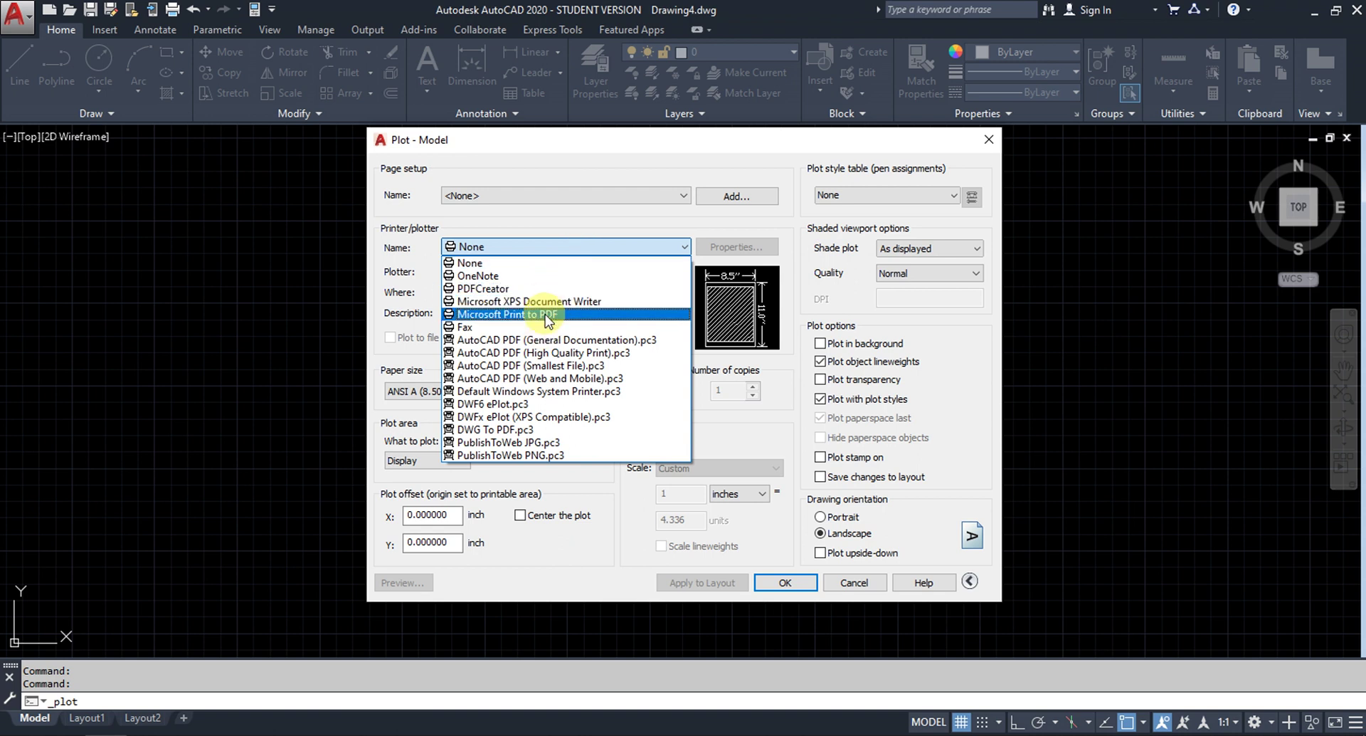
pyautogui.click(865, 587)
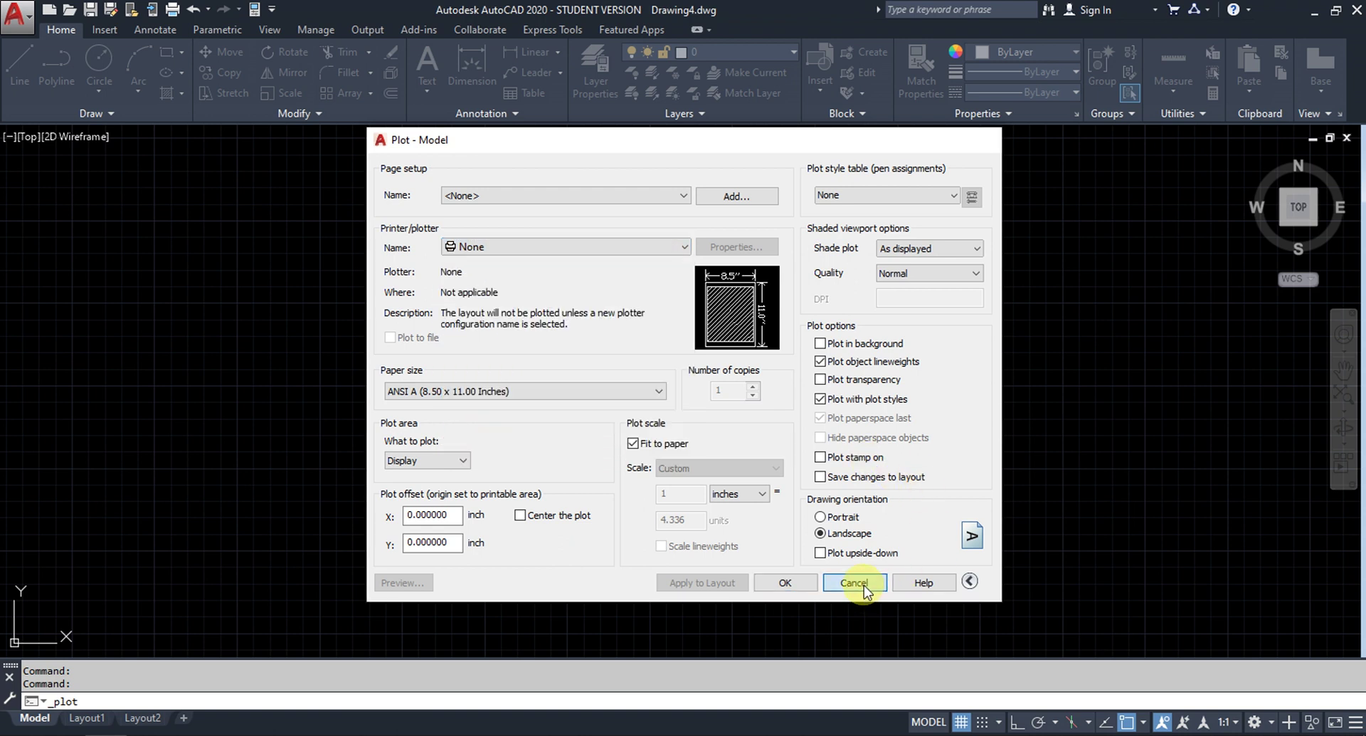
pyautogui.click(864, 585)
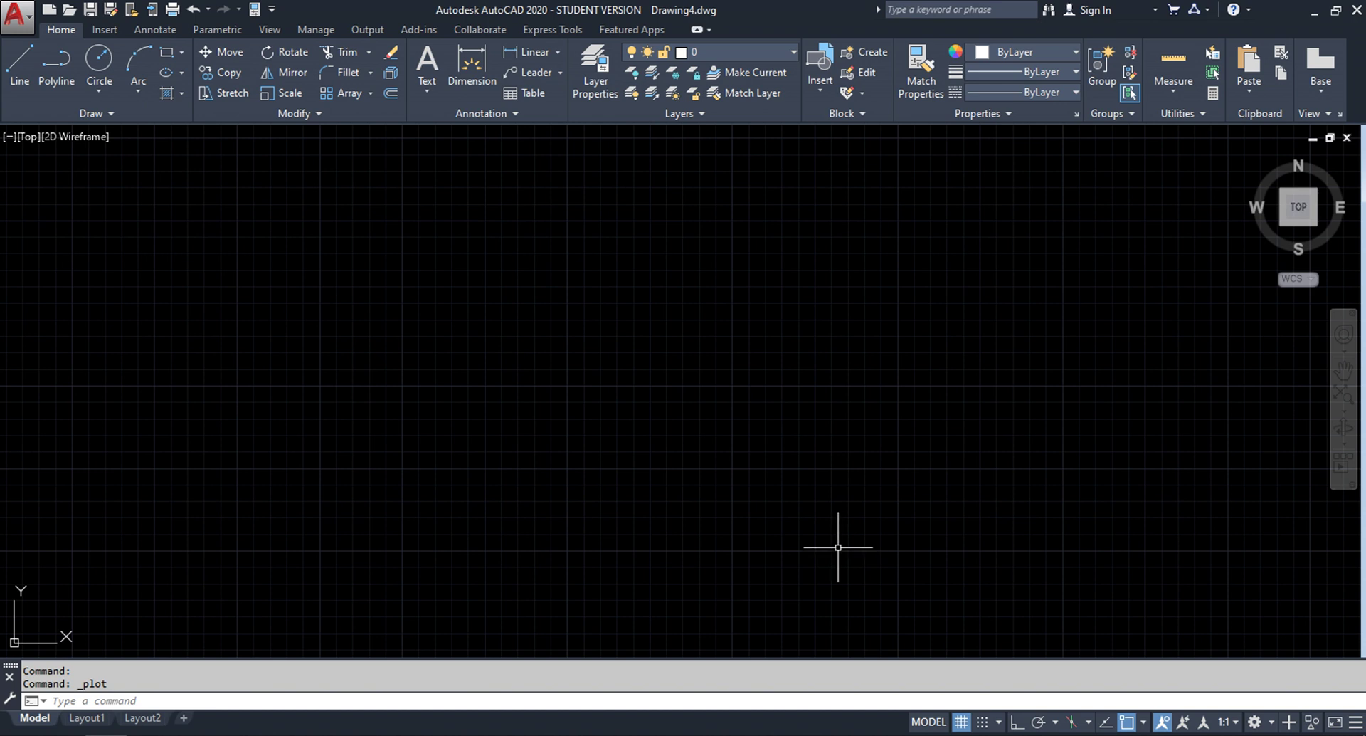
# Step: Reopen the options and examine the graphics performance settings for hardware acceleration in the system options, leaving them unchanged
pyautogui.write('op')
pyautogui.press('Return')
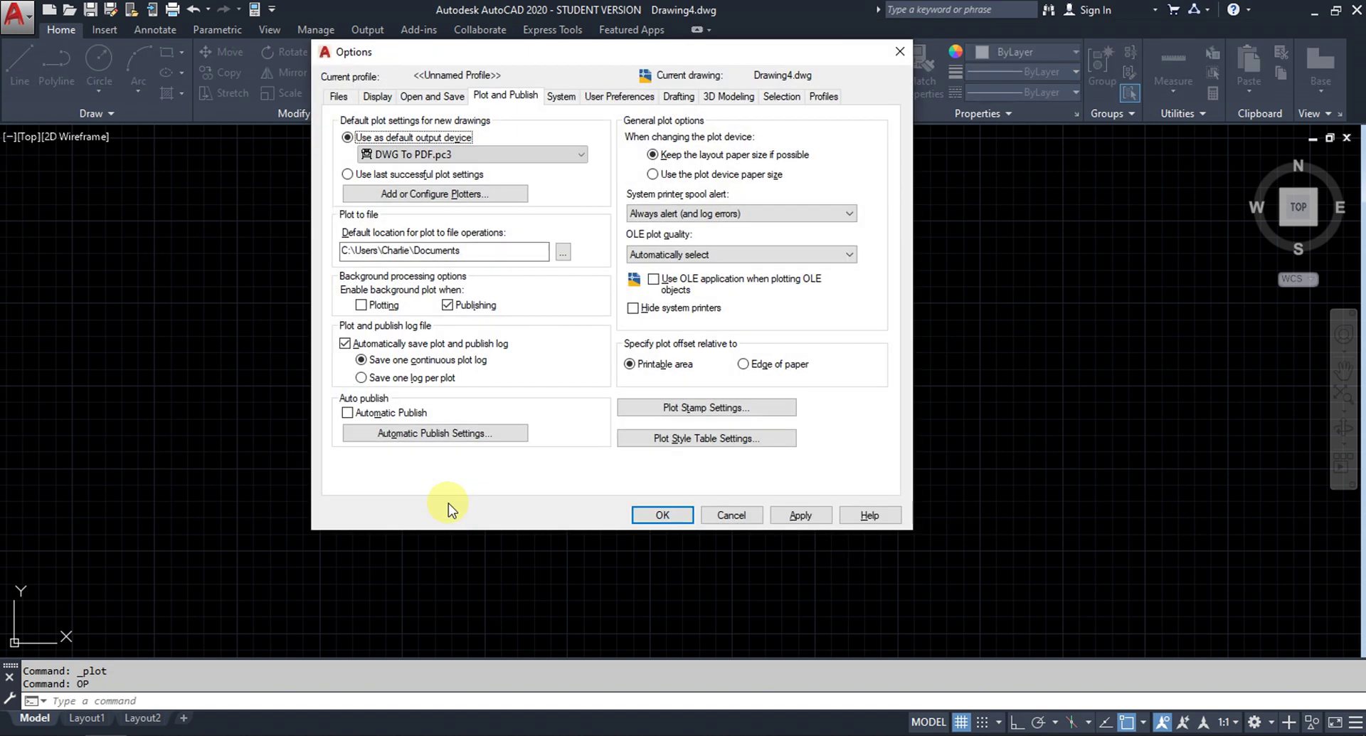
pyautogui.click(572, 97)
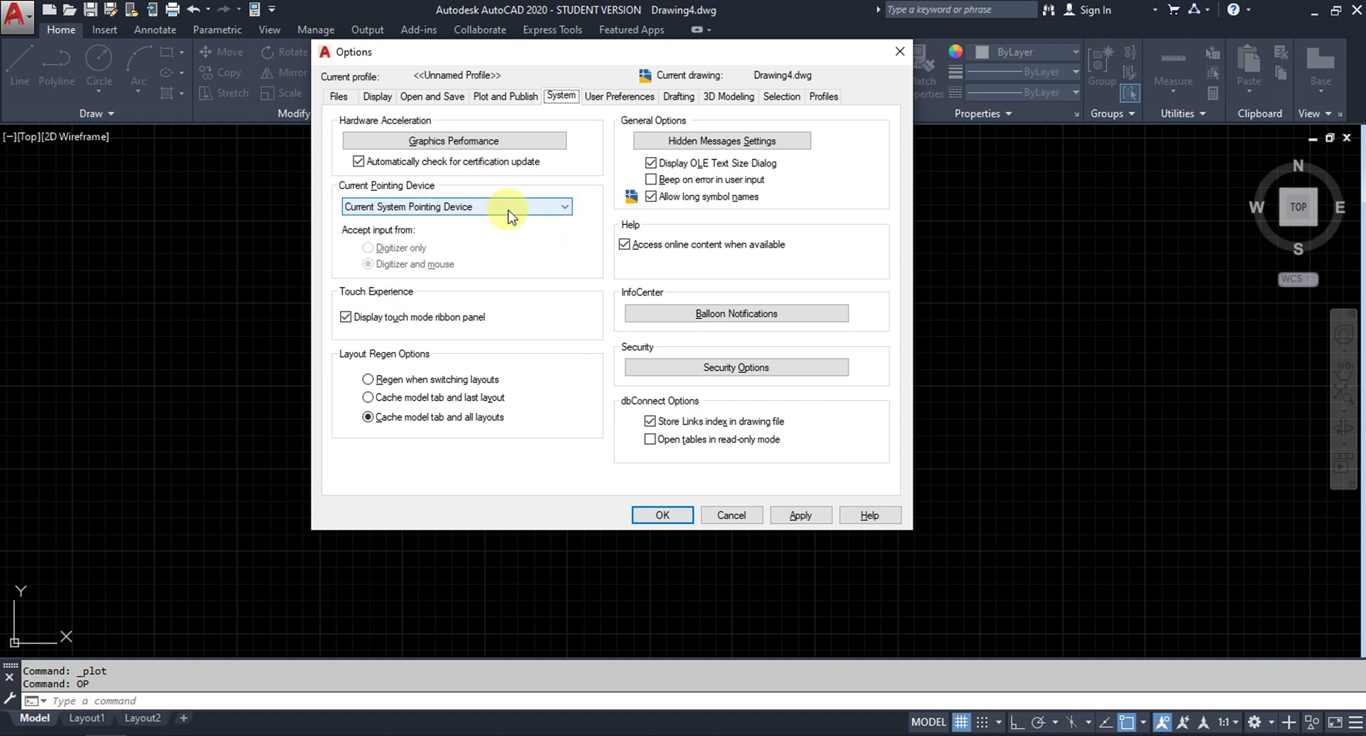
pyautogui.click(490, 140)
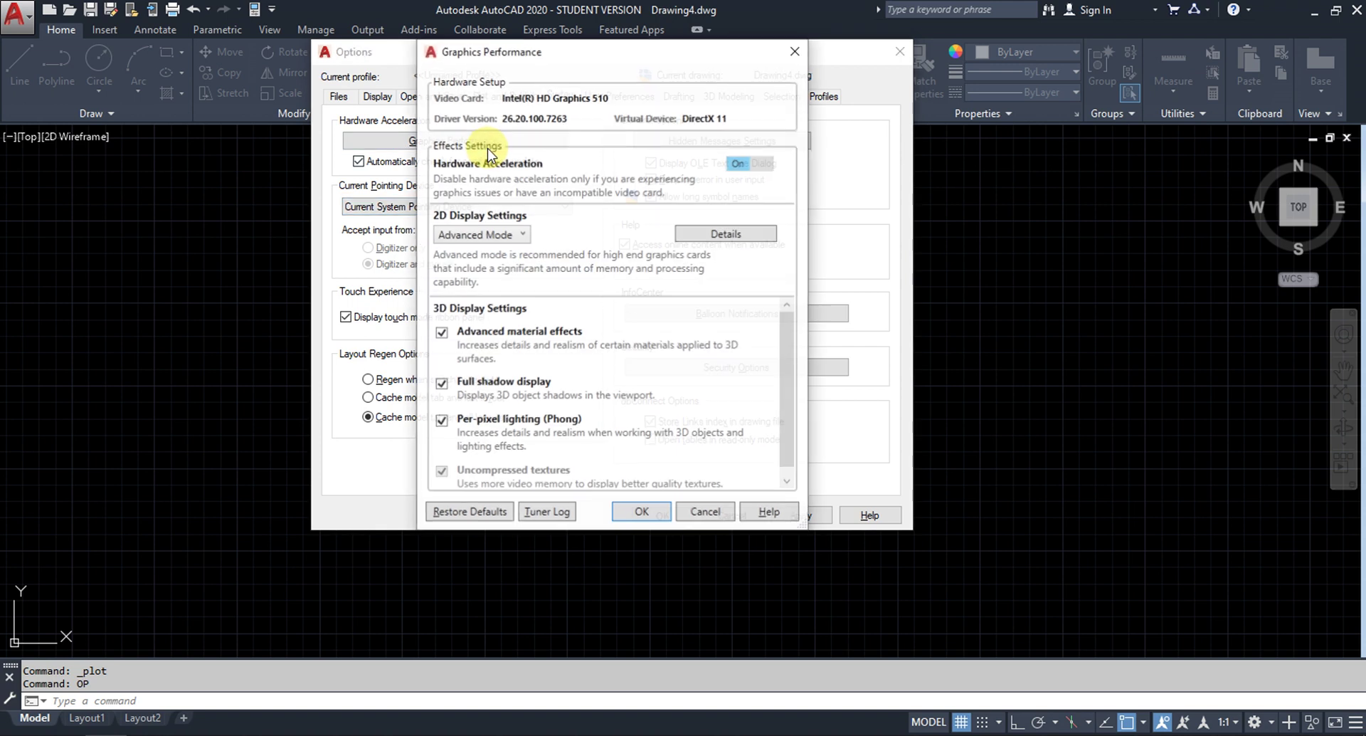
pyautogui.click(792, 56)
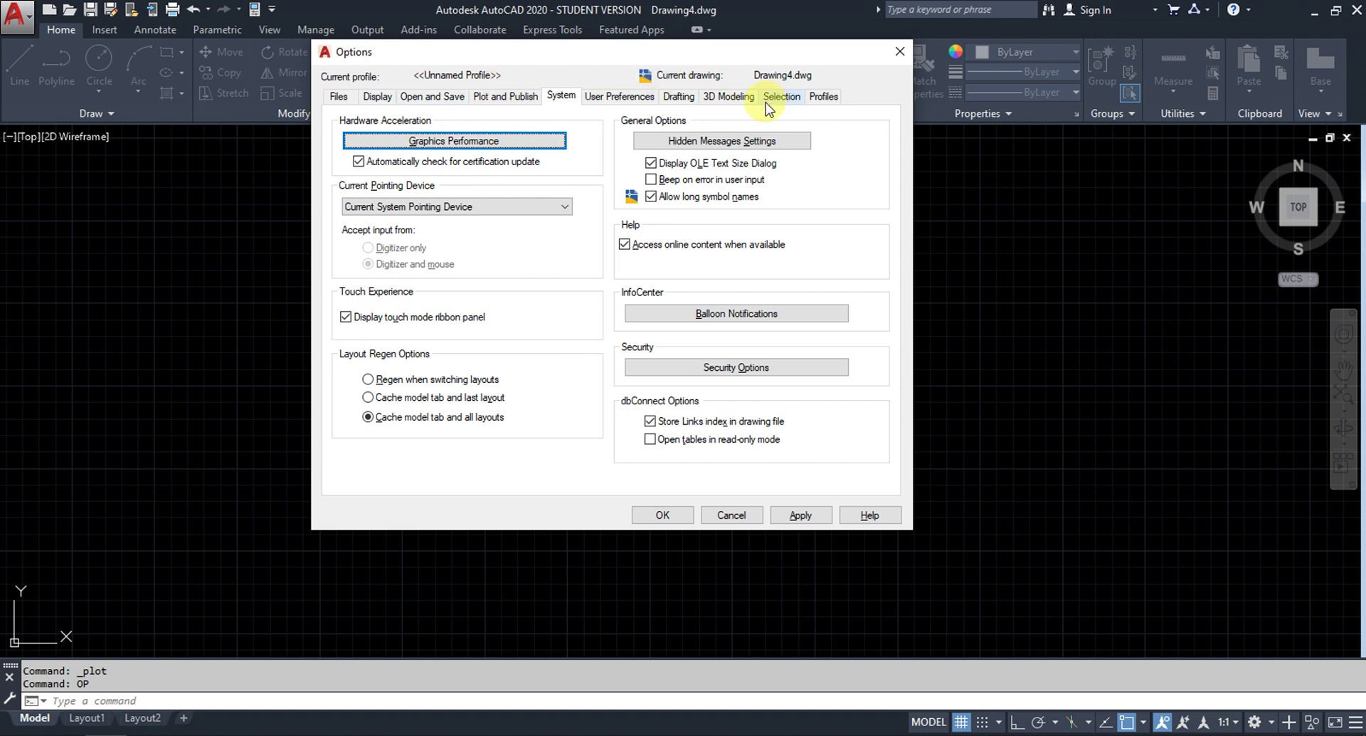
pyautogui.click(464, 142)
pyautogui.click(794, 55)
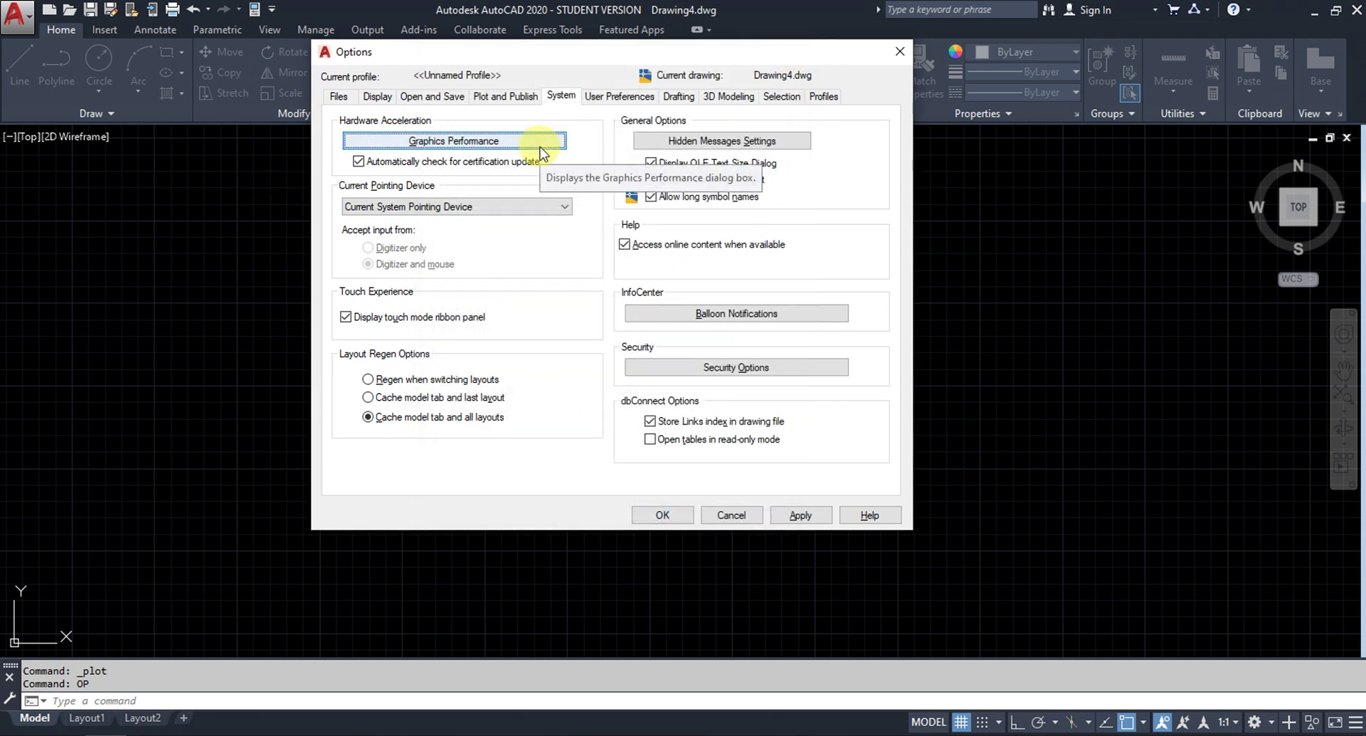
# Step: View the source content and target drawing units for the insertion scale in the user preferences and leave the options without changes
pyautogui.click(610, 99)
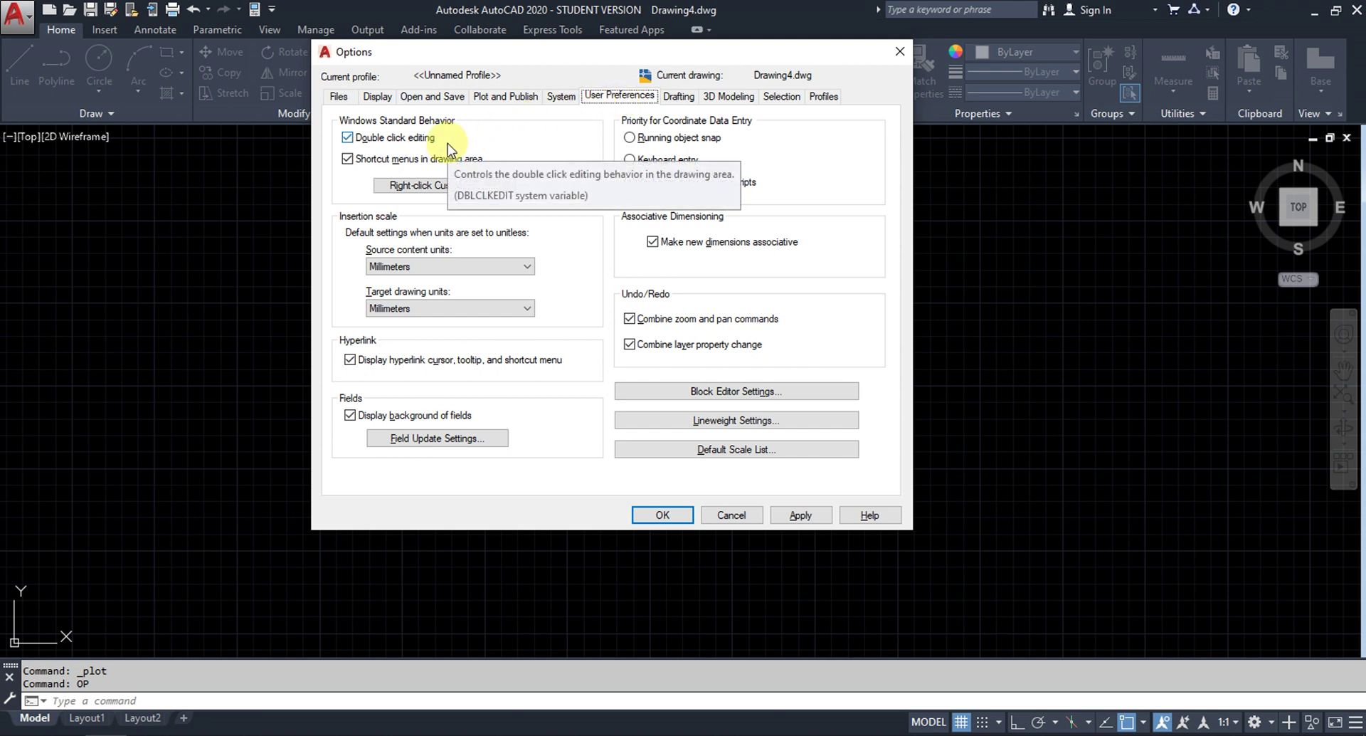
pyautogui.click(466, 267)
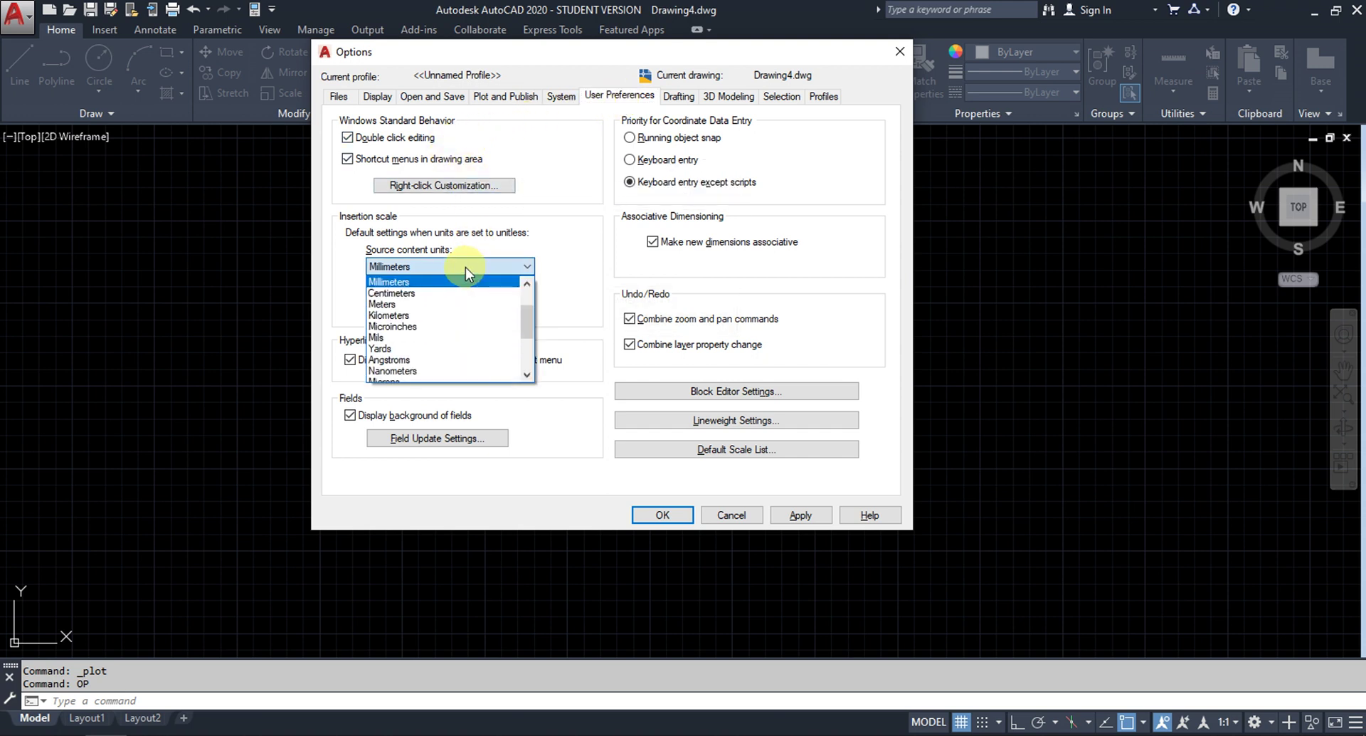
pyautogui.click(466, 267)
pyautogui.click(468, 307)
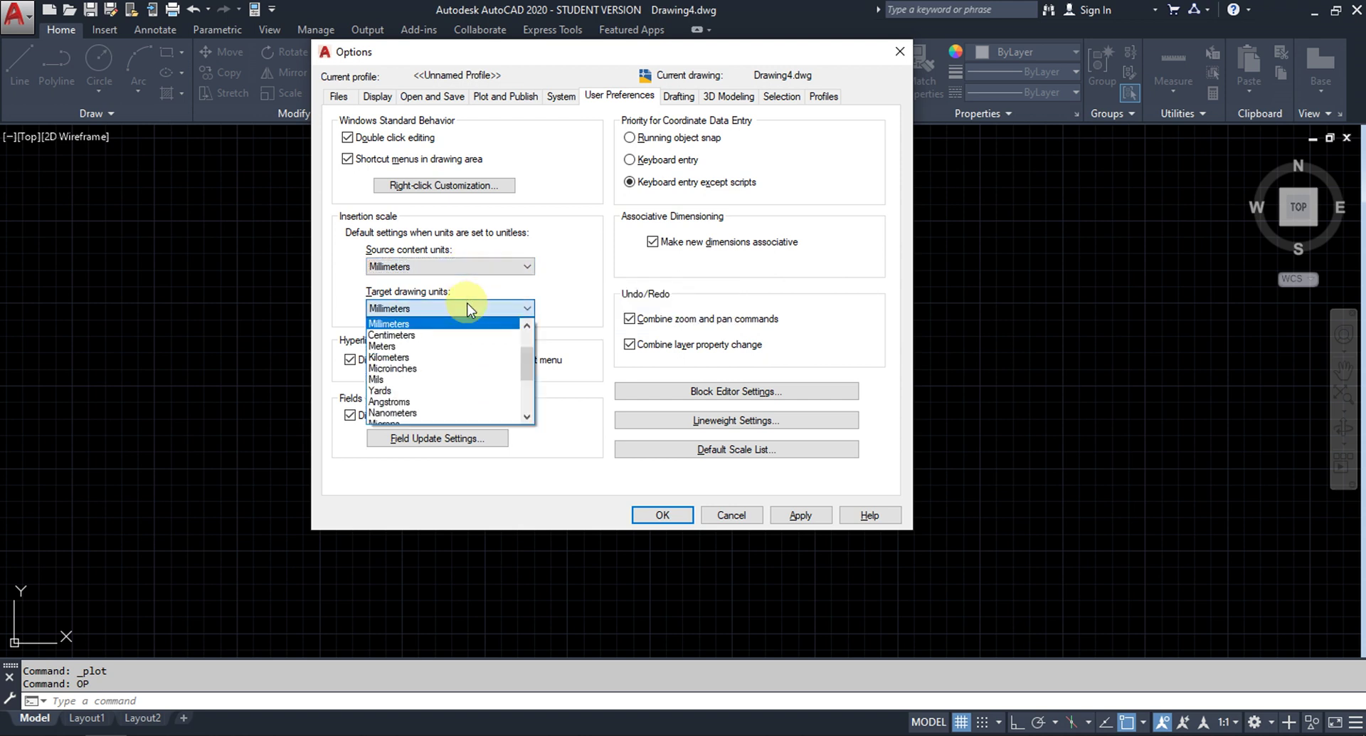
pyautogui.click(467, 306)
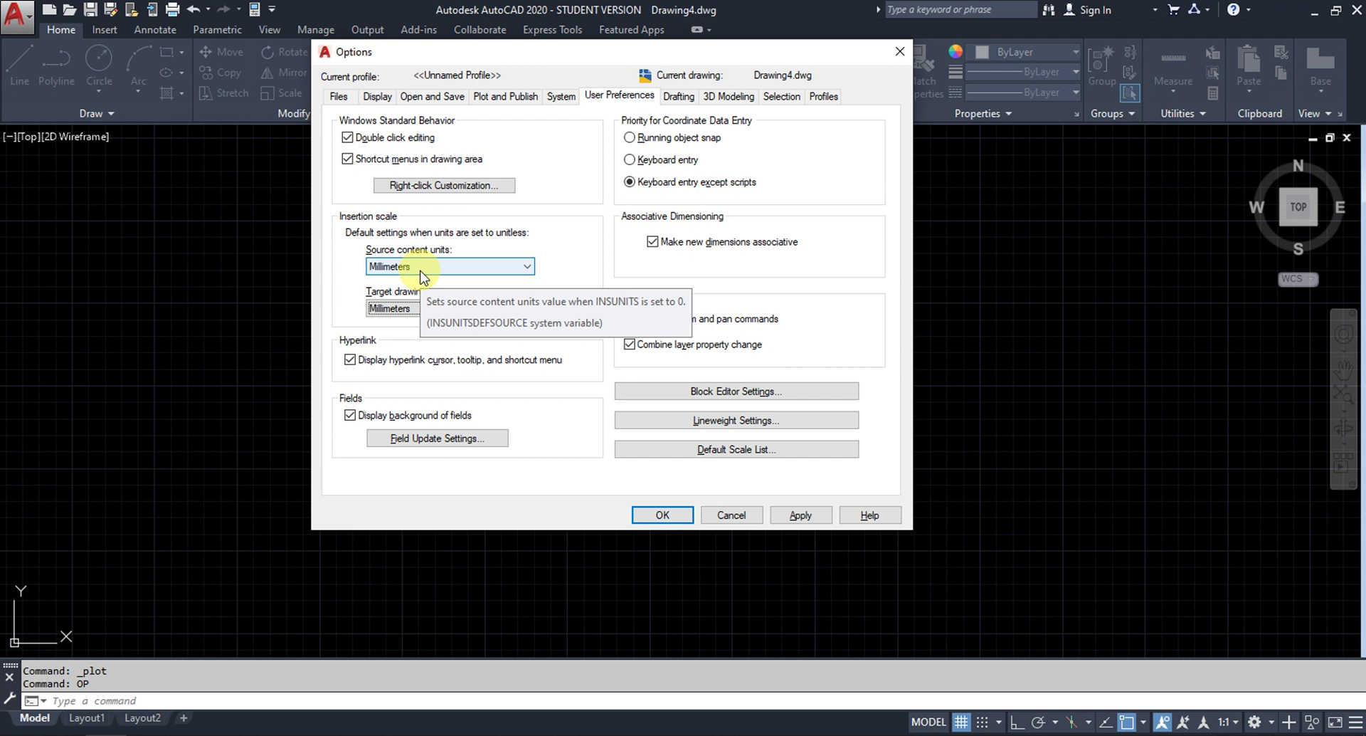
pyautogui.click(722, 516)
# Step: Look over the templates offered for a new drawing and cancel without creating one
pyautogui.click(9, 11)
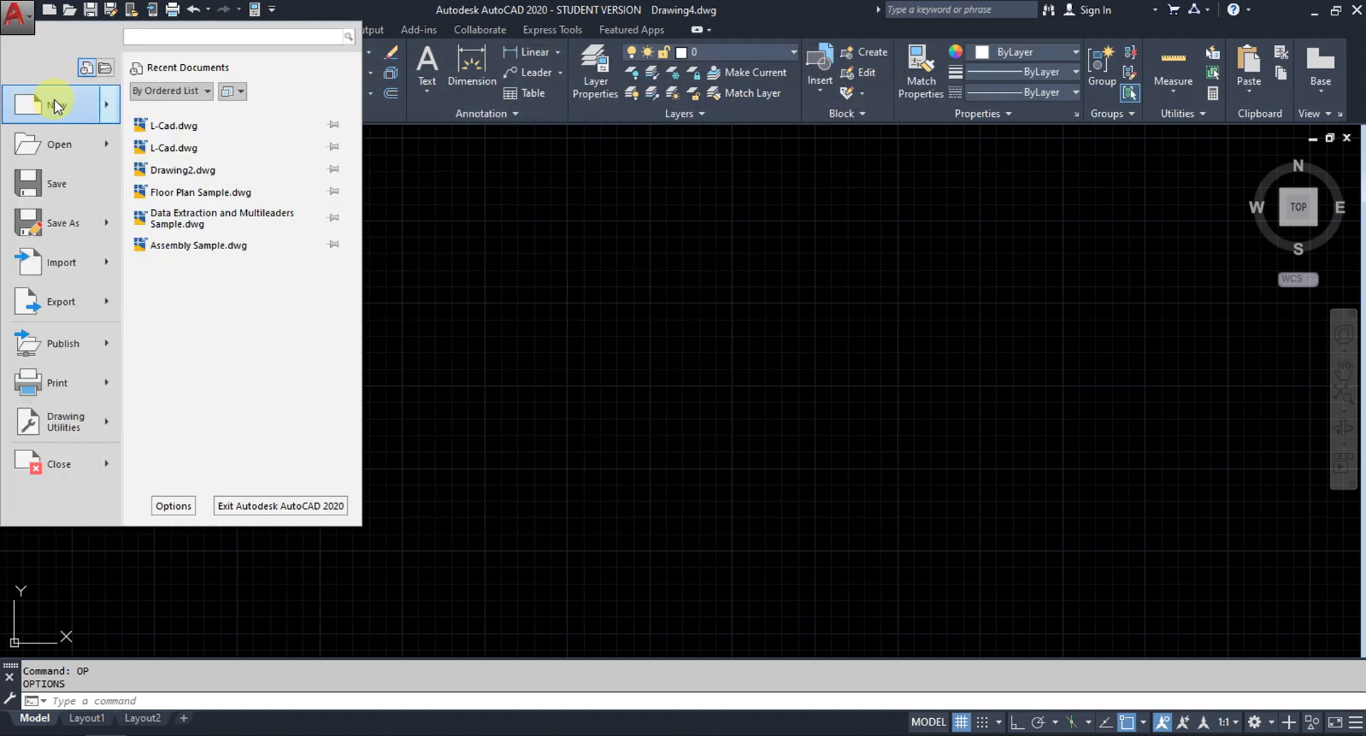
pyautogui.click(53, 104)
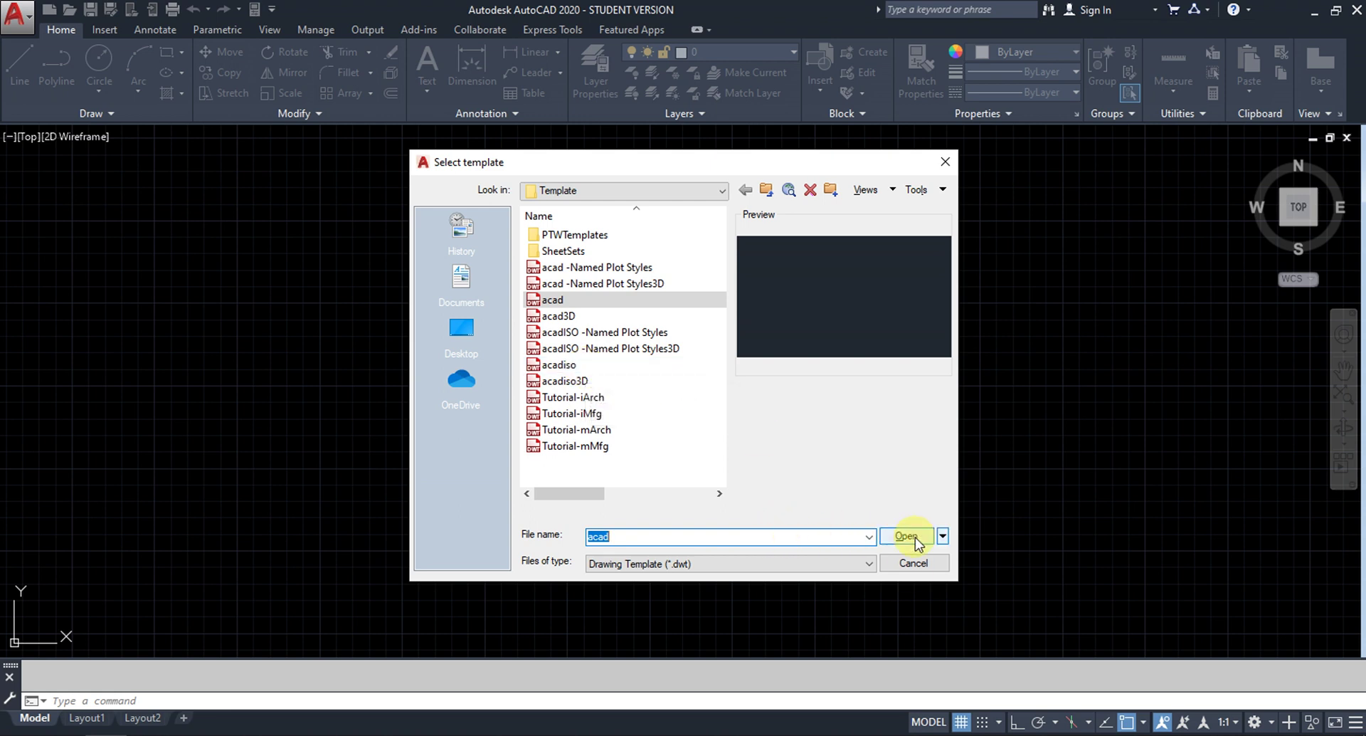
pyautogui.click(911, 560)
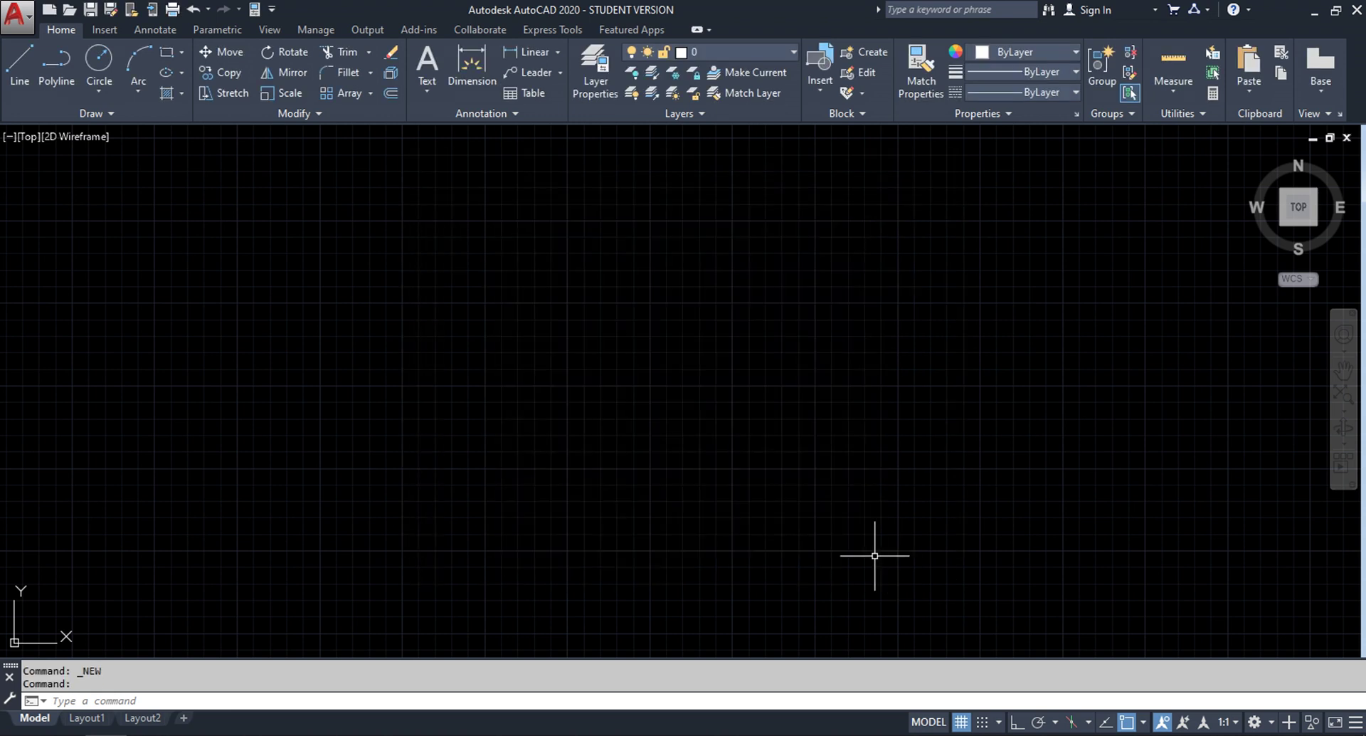
# Step: Reopen the options and examine the block editor settings in the user preferences, including the improperly constrained colors, without changing them
pyautogui.write('op')
pyautogui.press('Return')
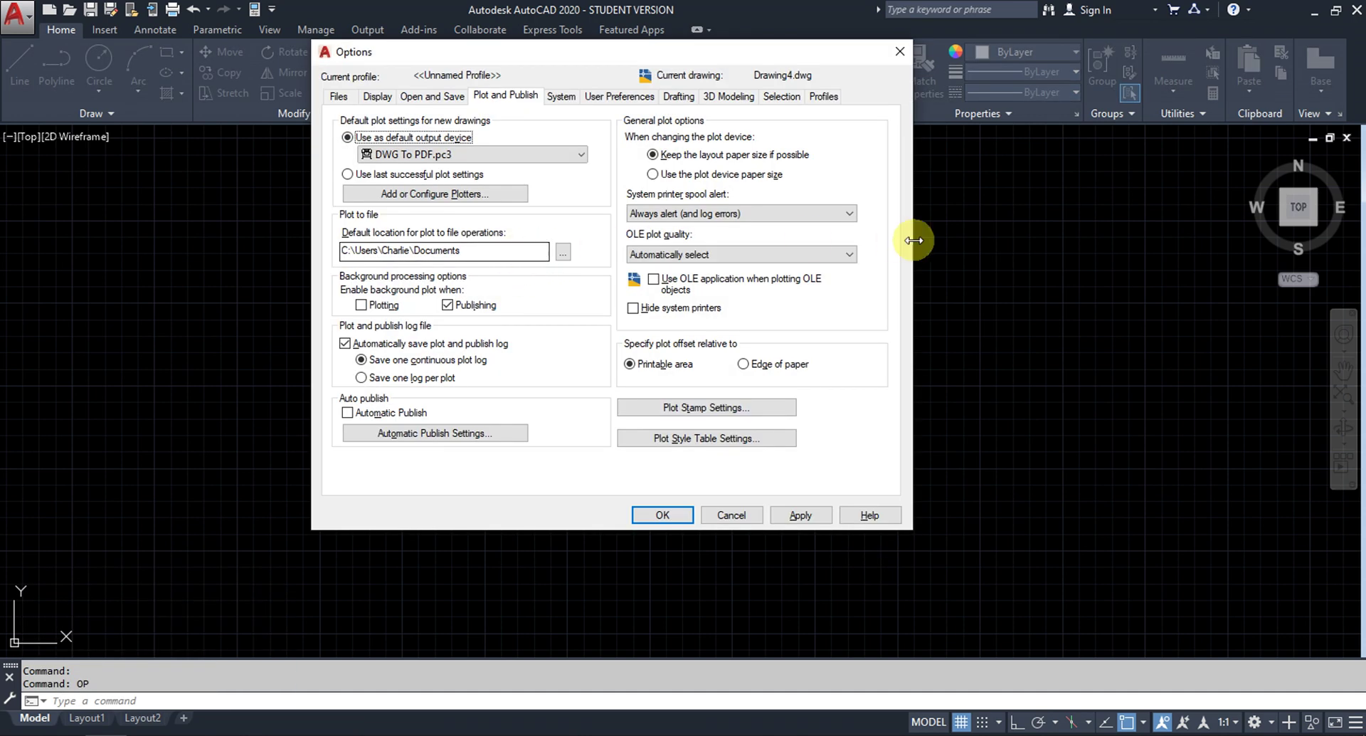
pyautogui.click(562, 97)
pyautogui.click(609, 98)
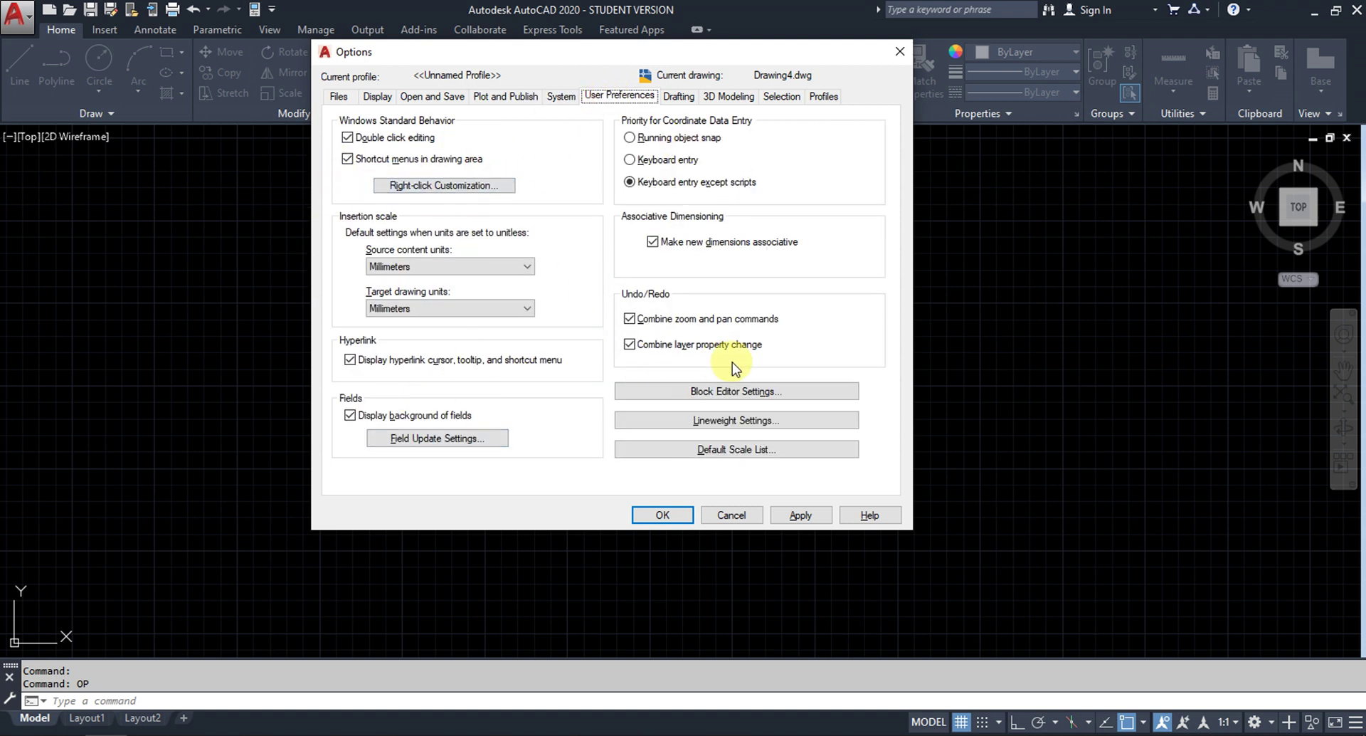
pyautogui.click(733, 391)
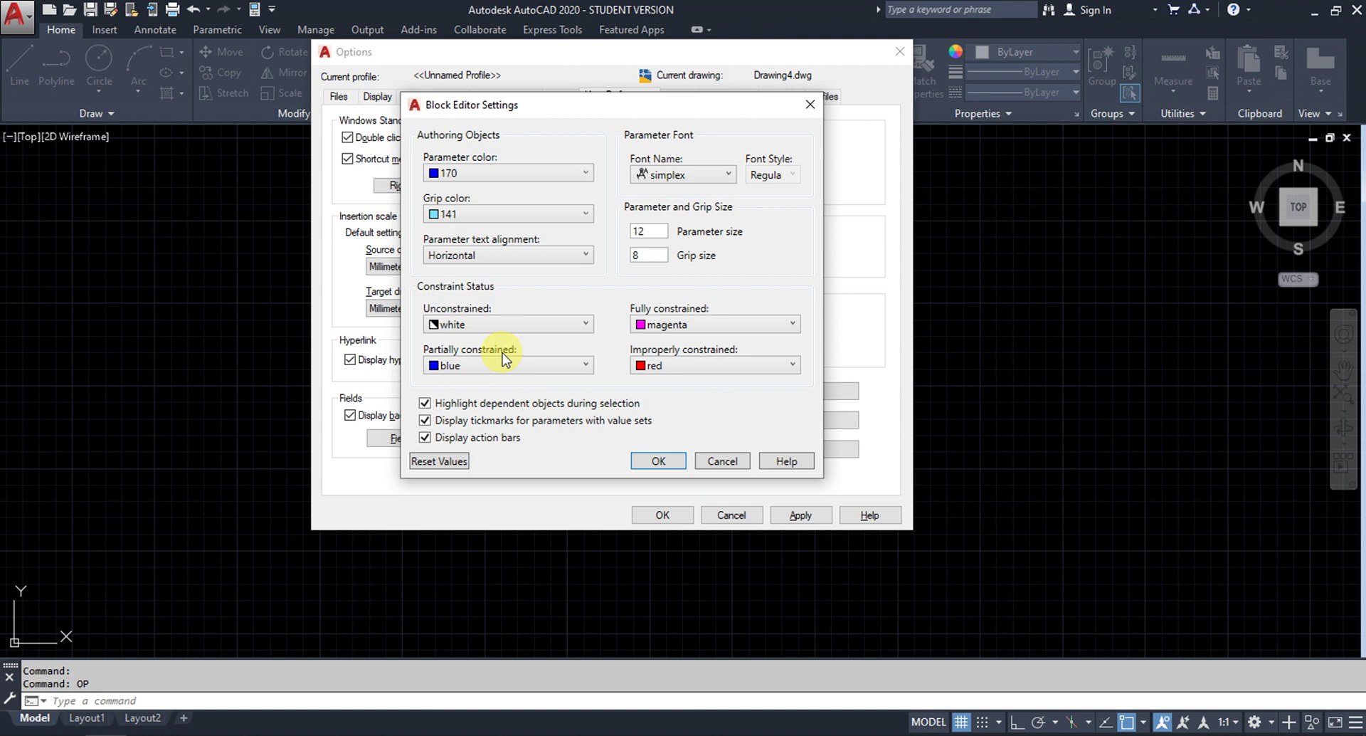
pyautogui.click(674, 368)
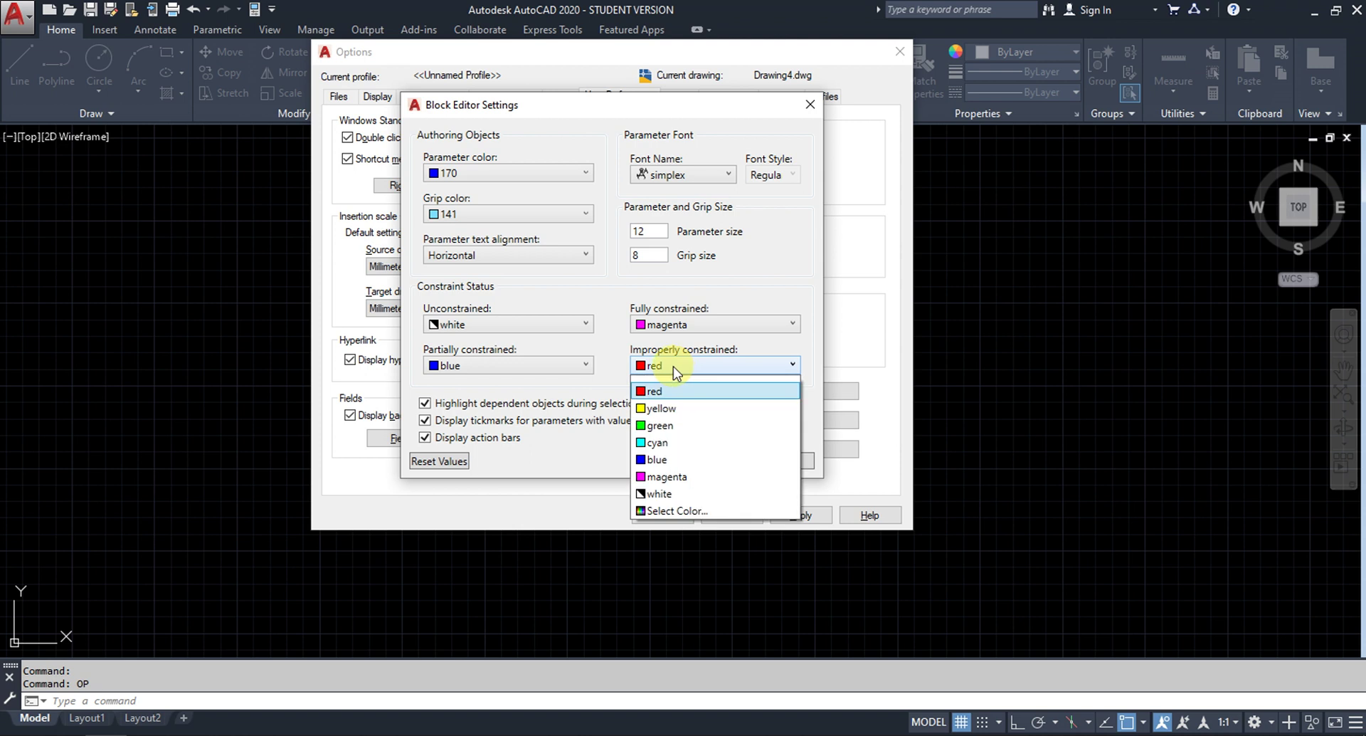
pyautogui.click(744, 277)
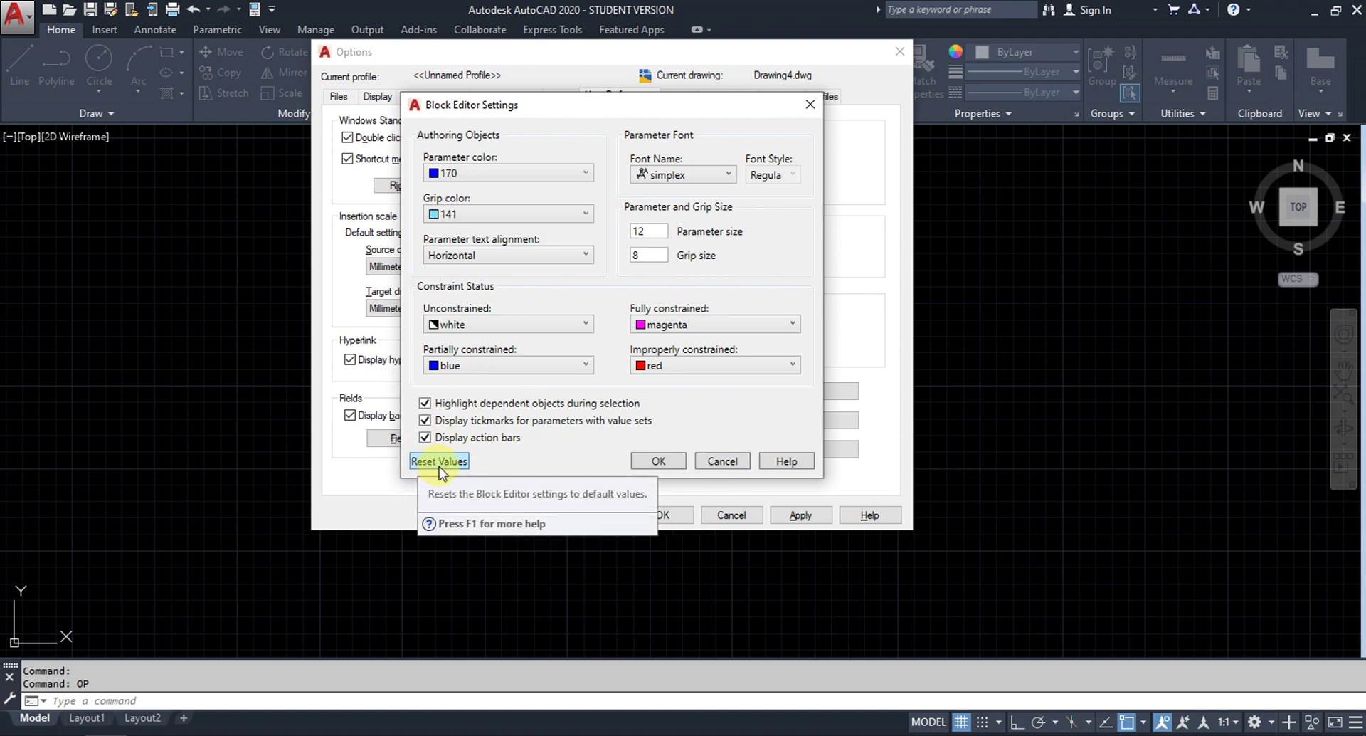
pyautogui.click(722, 461)
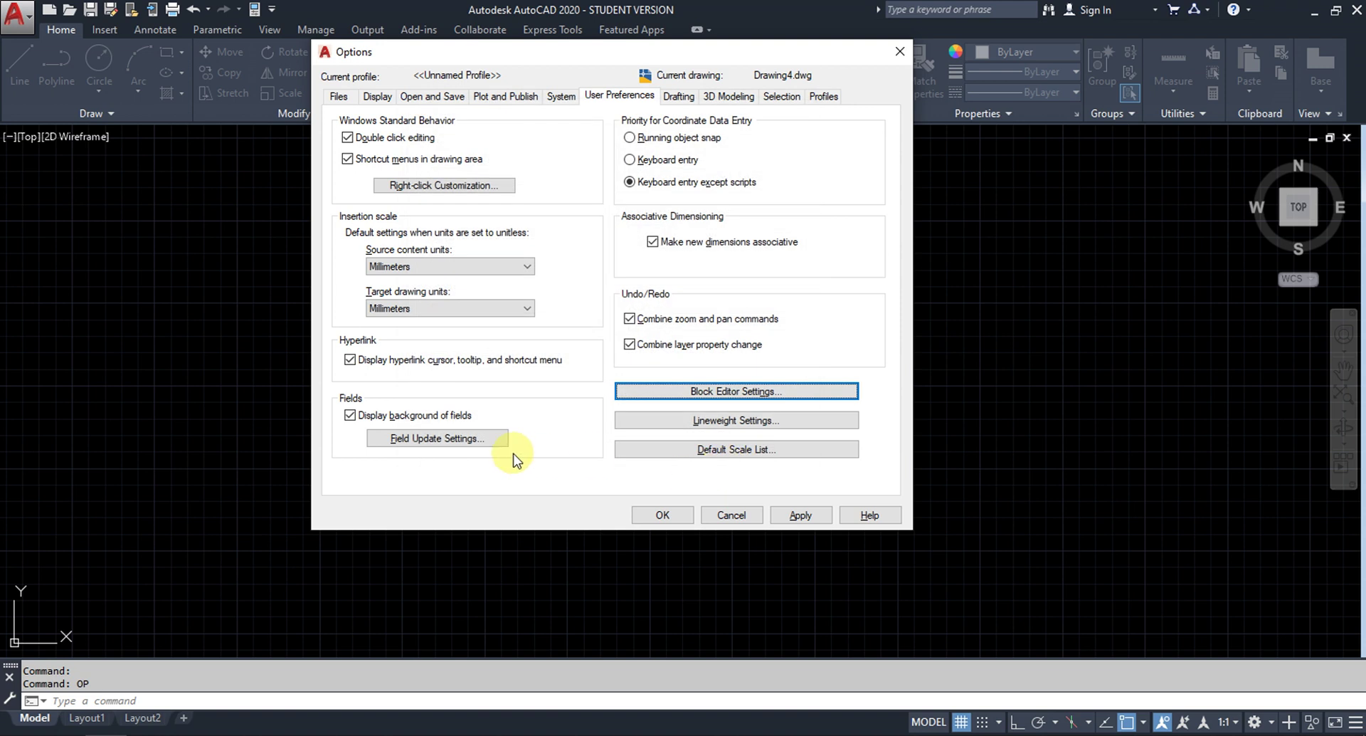
# Step: View the lineweight settings from the user preferences, including the available lineweight values, and cancel them
pyautogui.click(689, 421)
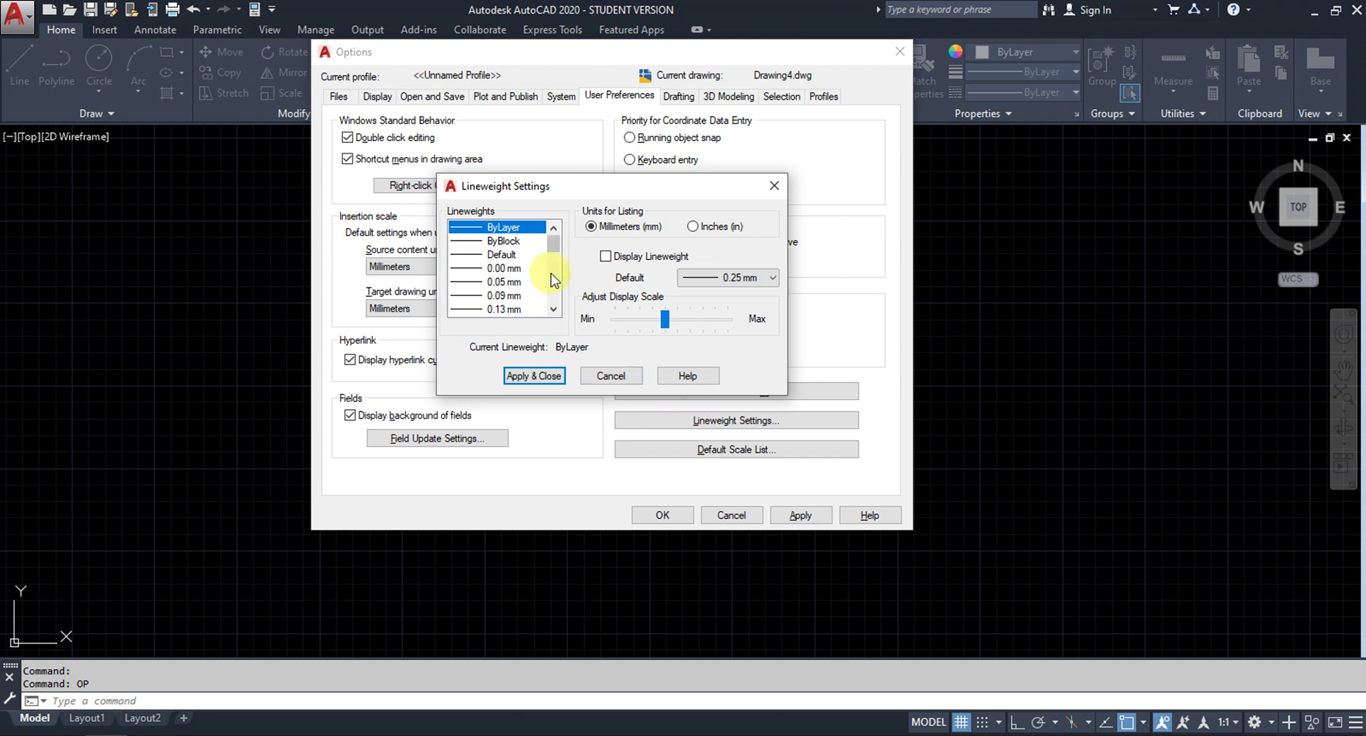
pyautogui.moveTo(552, 268)
pyautogui.moveTo(513, 242)
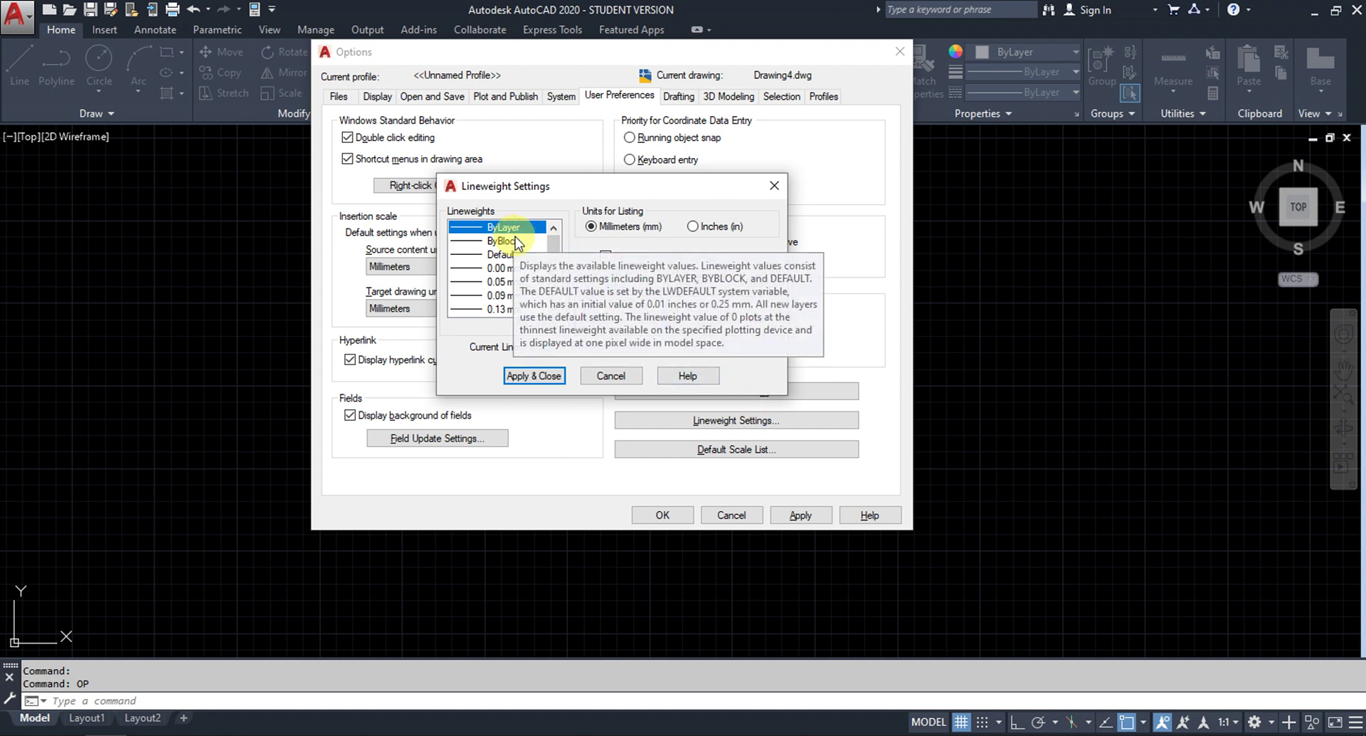
pyautogui.click(628, 377)
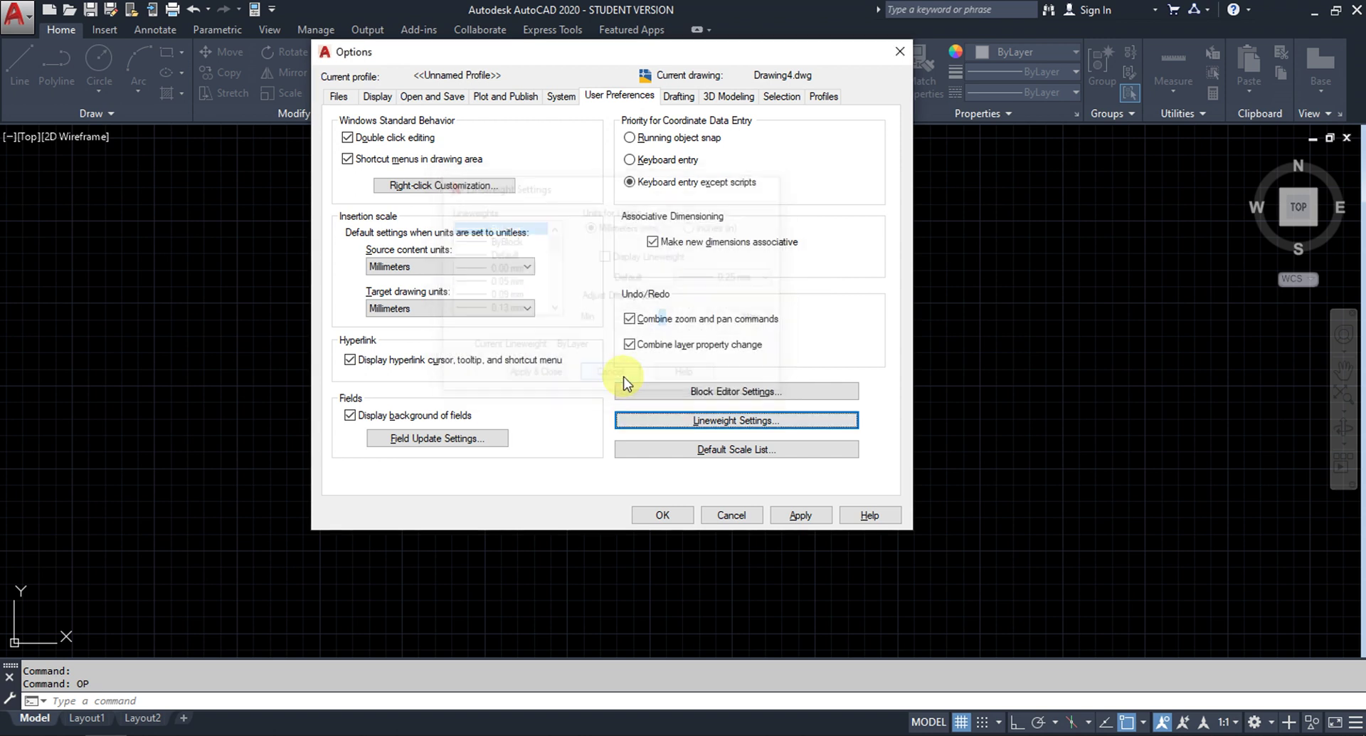
# Step: Look over the drafting options for AutoSnap, AutoTrack and object snaps and leave the options without changes
pyautogui.click(727, 97)
pyautogui.click(682, 99)
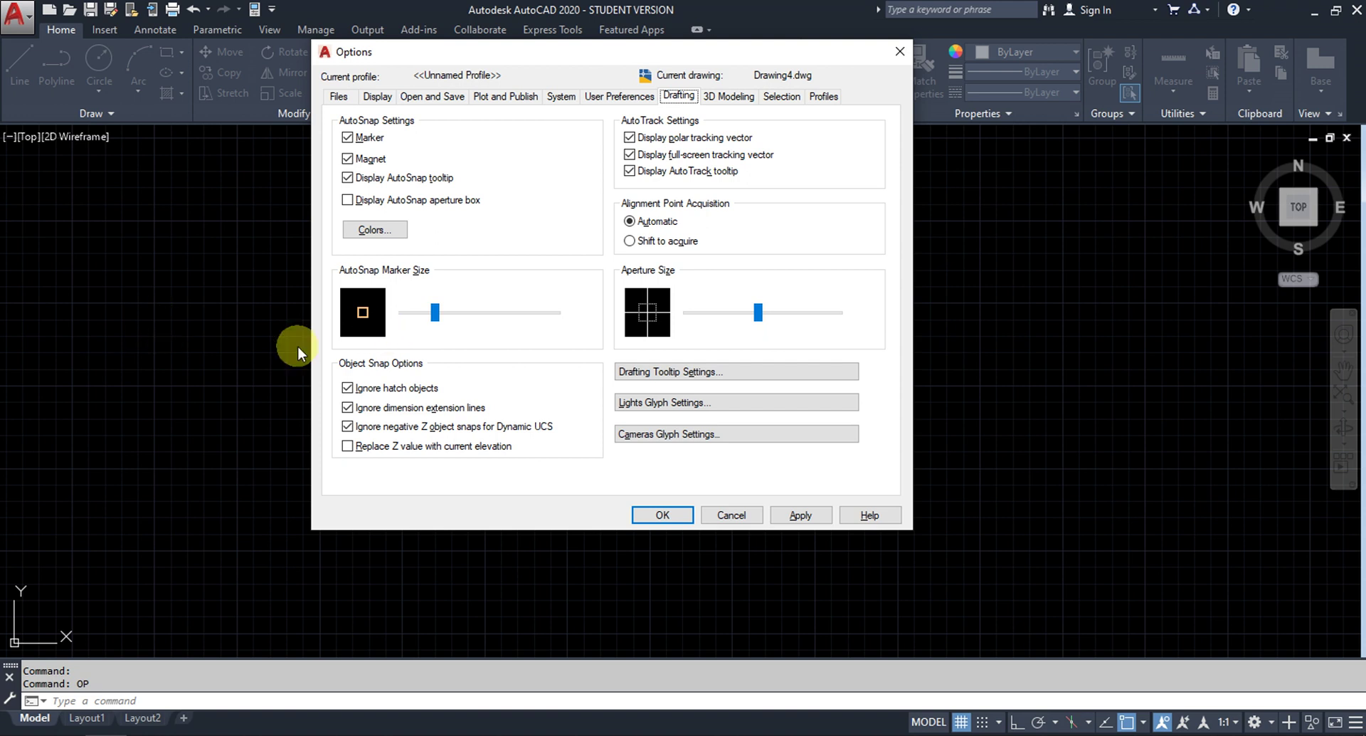
pyautogui.click(731, 514)
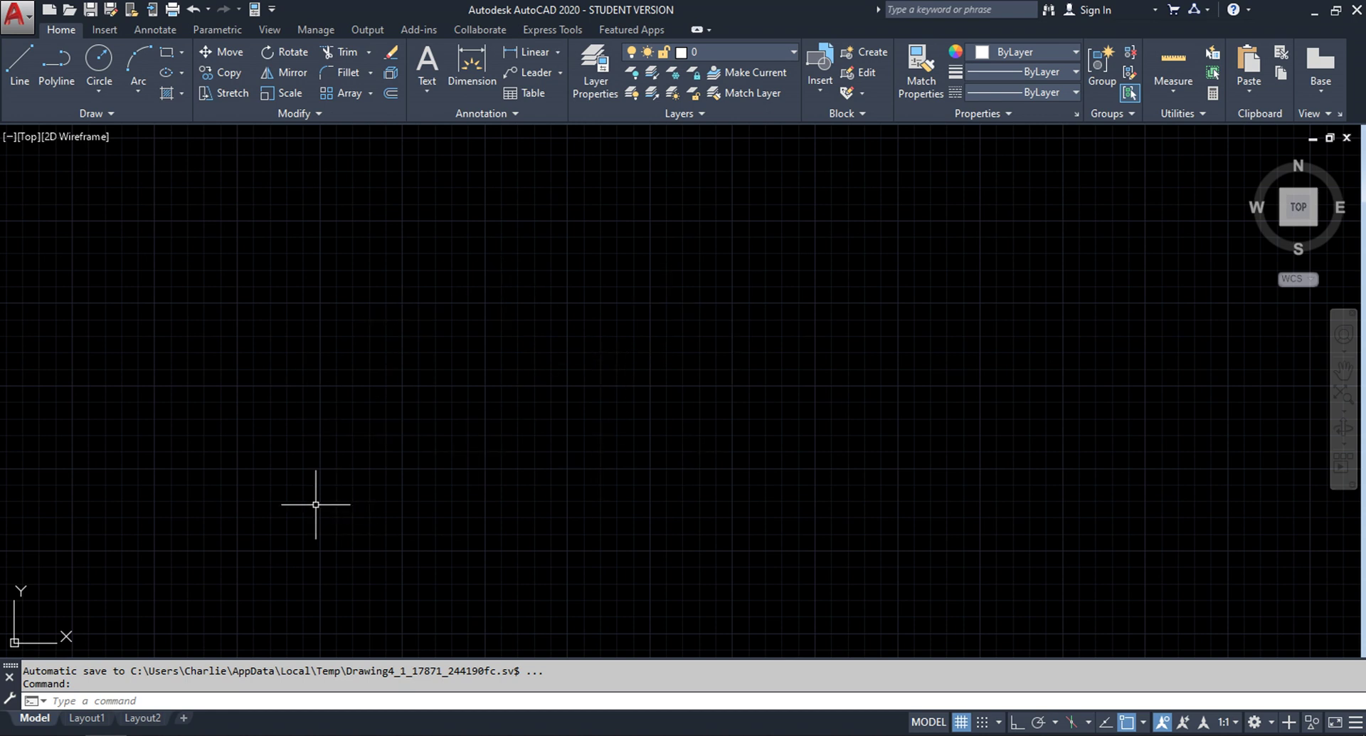
# Step: Reopen the drafting options, view the drafting tooltip appearance and the AutoSnap marker colors, and cancel both without changes
pyautogui.write('op')
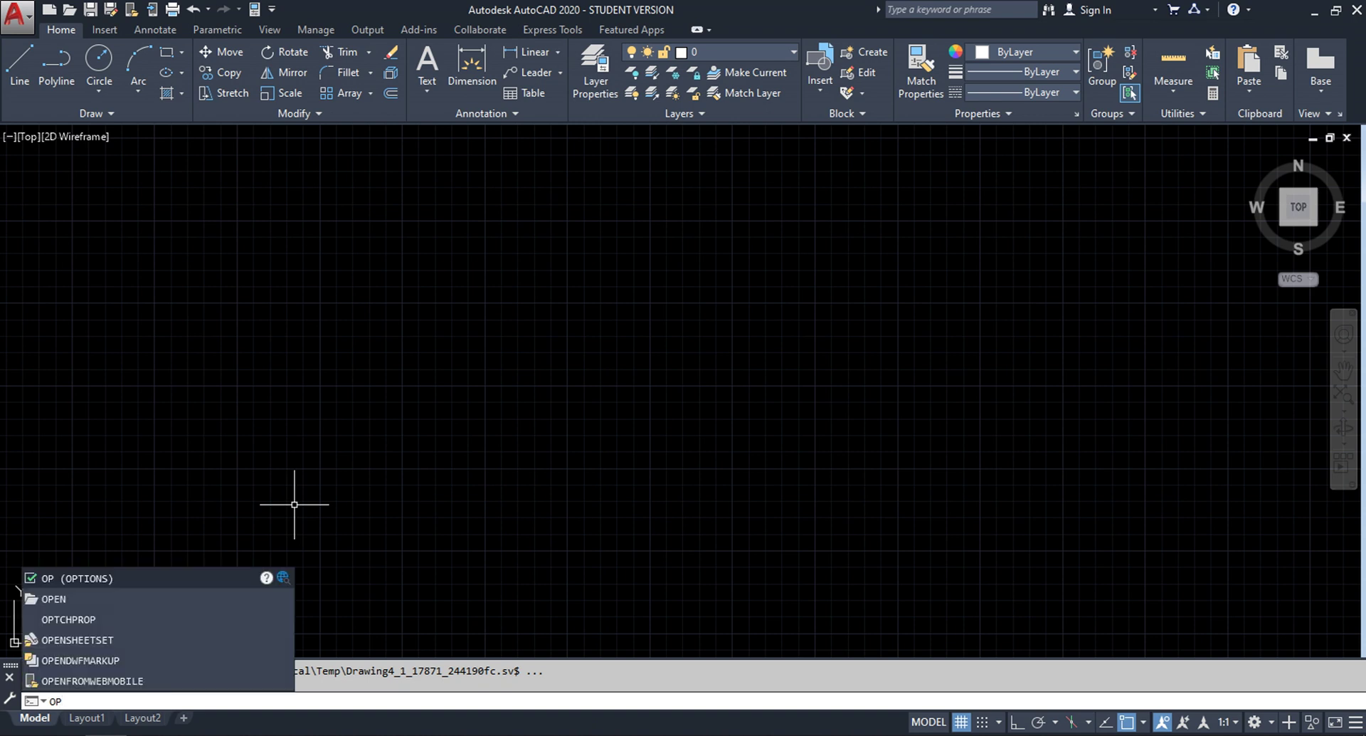
pyautogui.press('Return')
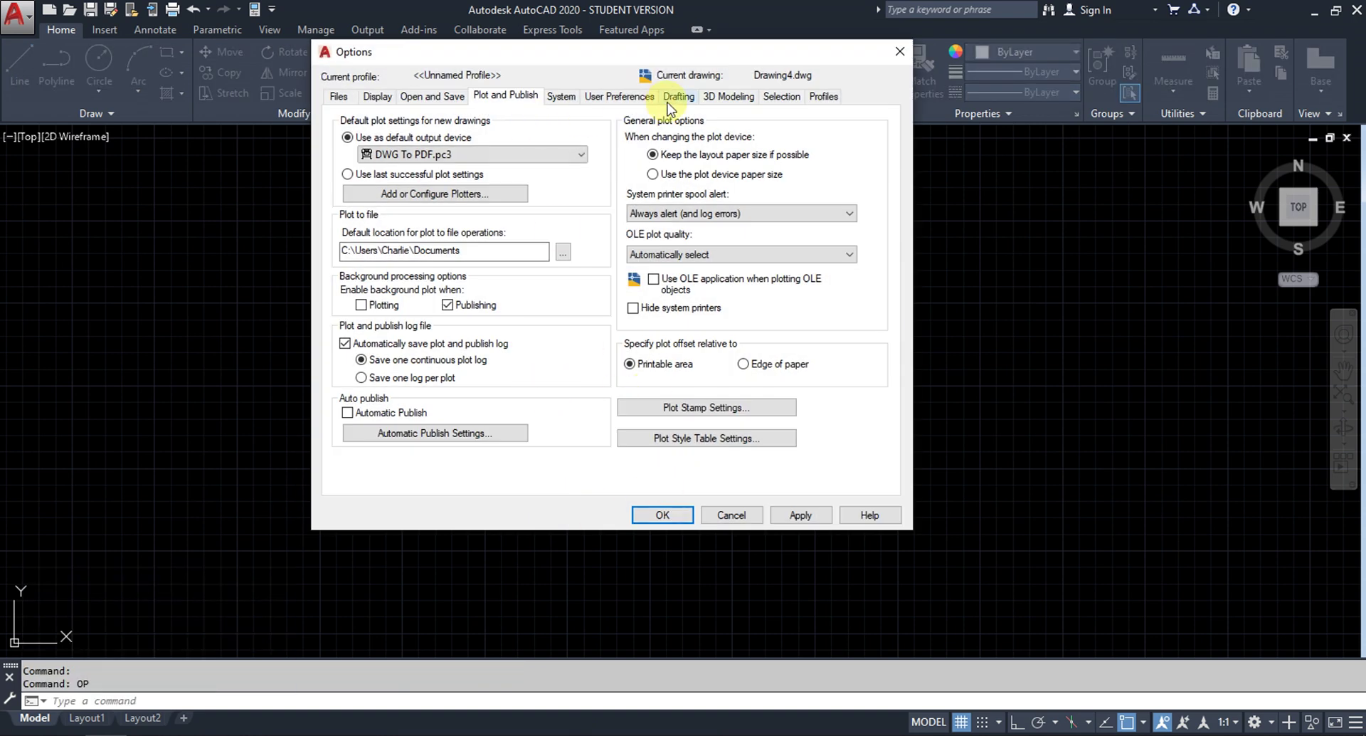
pyautogui.click(679, 96)
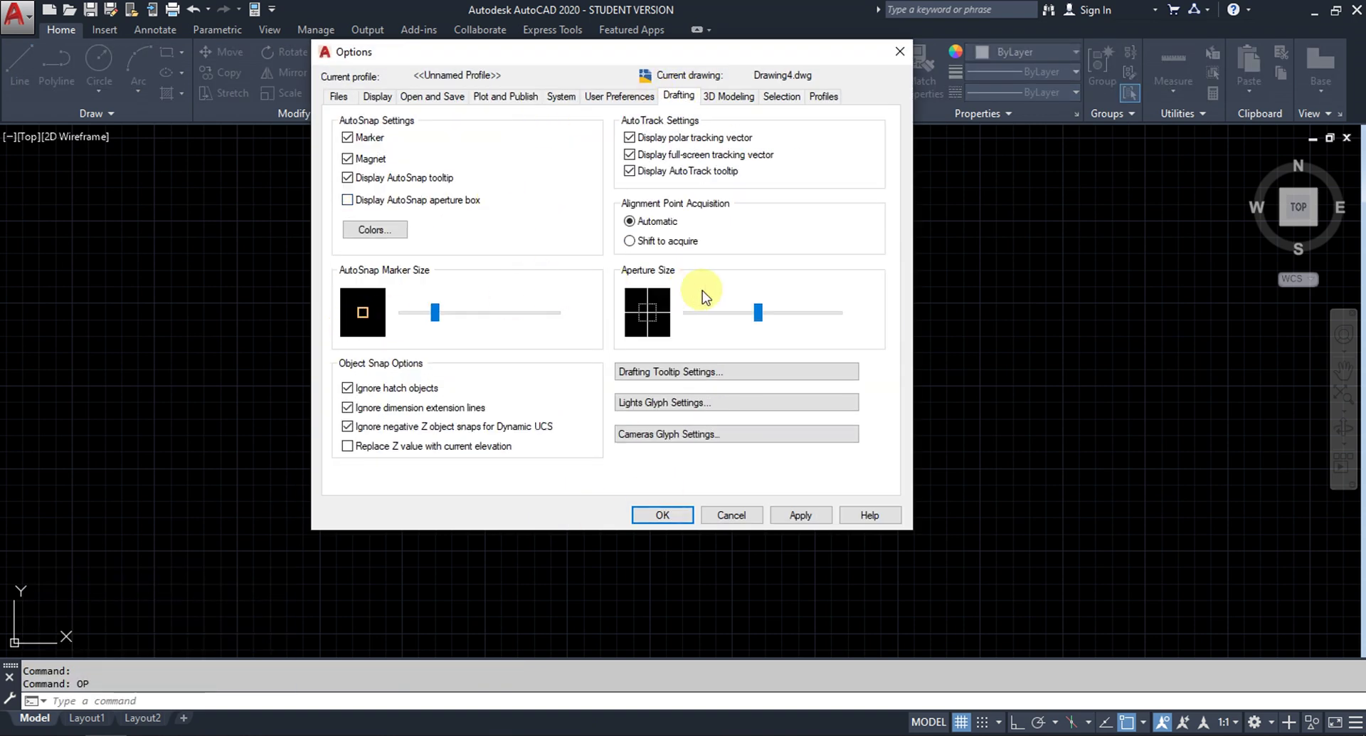
pyautogui.moveTo(757, 312)
pyautogui.mouseDown()
pyautogui.moveTo(727, 311)
pyautogui.moveTo(780, 310)
pyautogui.moveTo(740, 313)
pyautogui.moveTo(780, 311)
pyautogui.moveTo(758, 312)
pyautogui.mouseUp()
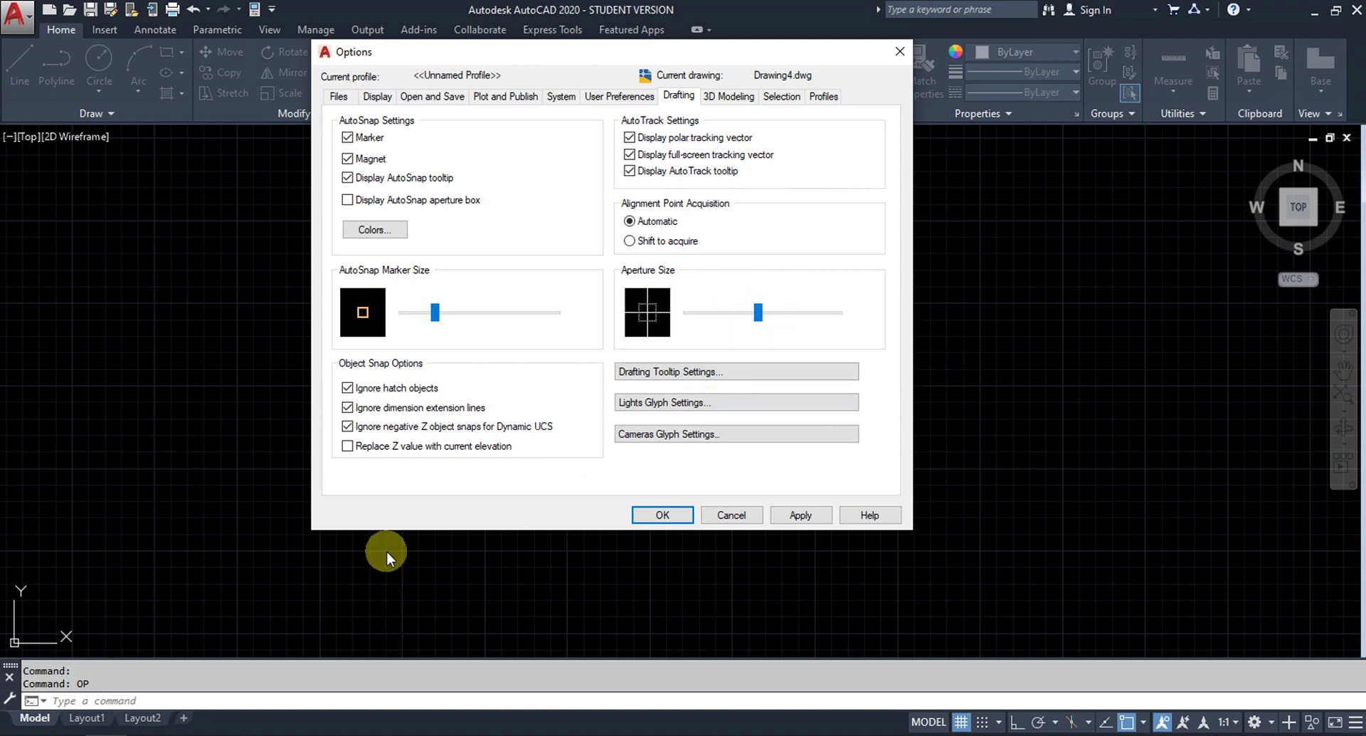
pyautogui.click(694, 370)
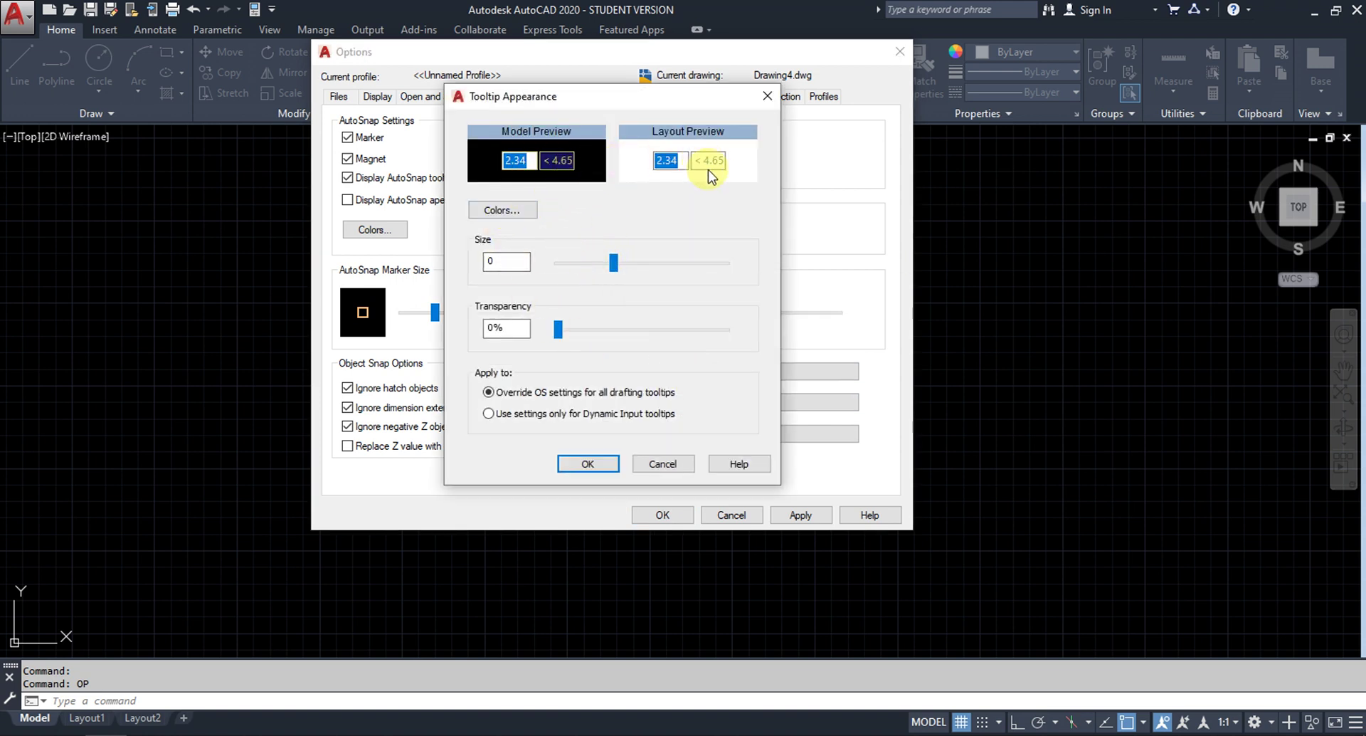
pyautogui.click(656, 460)
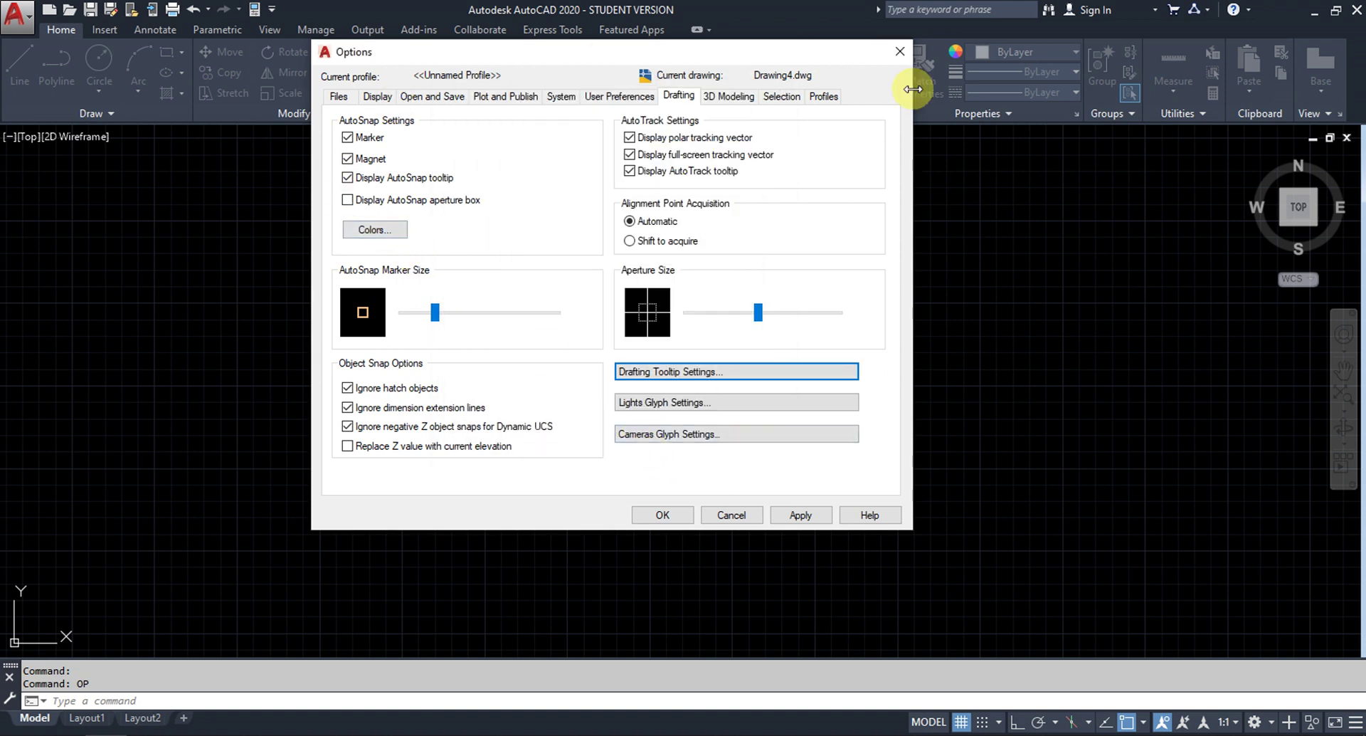
pyautogui.click(383, 234)
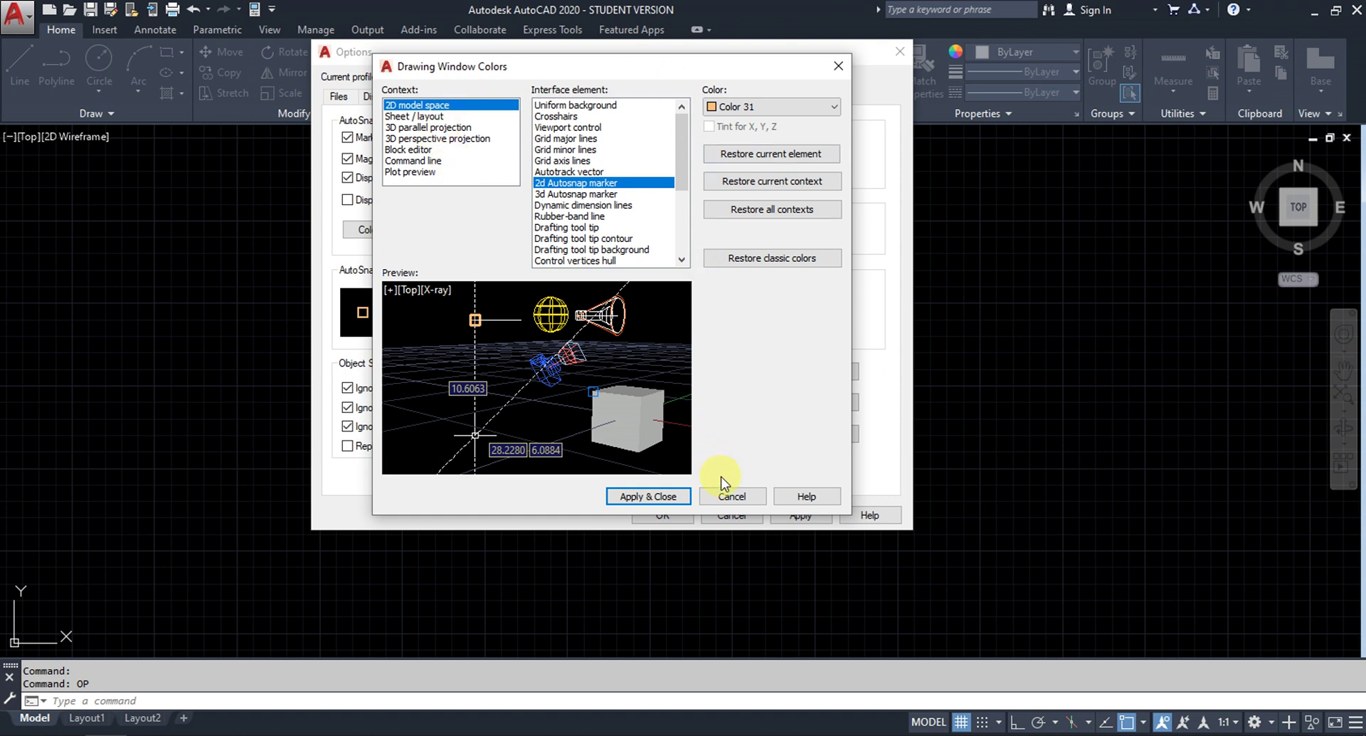
pyautogui.click(724, 496)
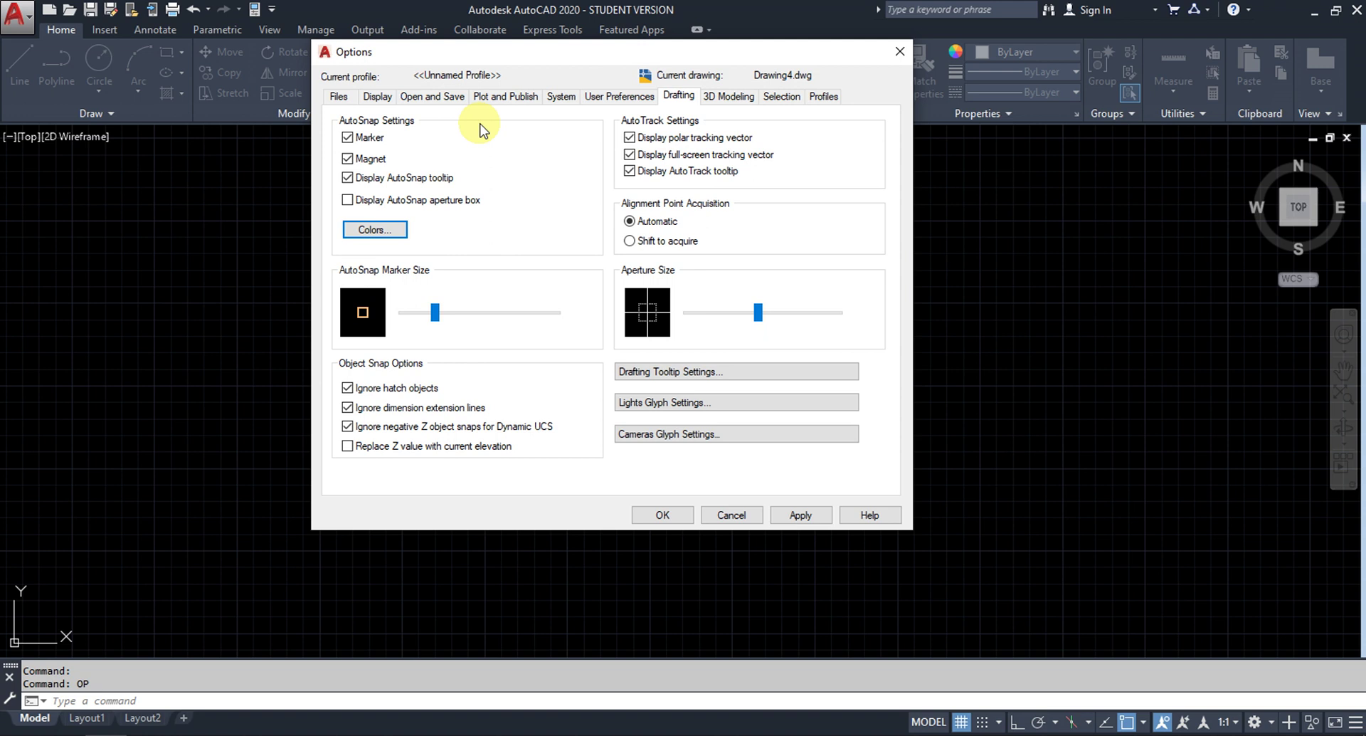
# Step: Look over the 3D modeling options and the selection options, and cancel the options without changes
pyautogui.click(717, 99)
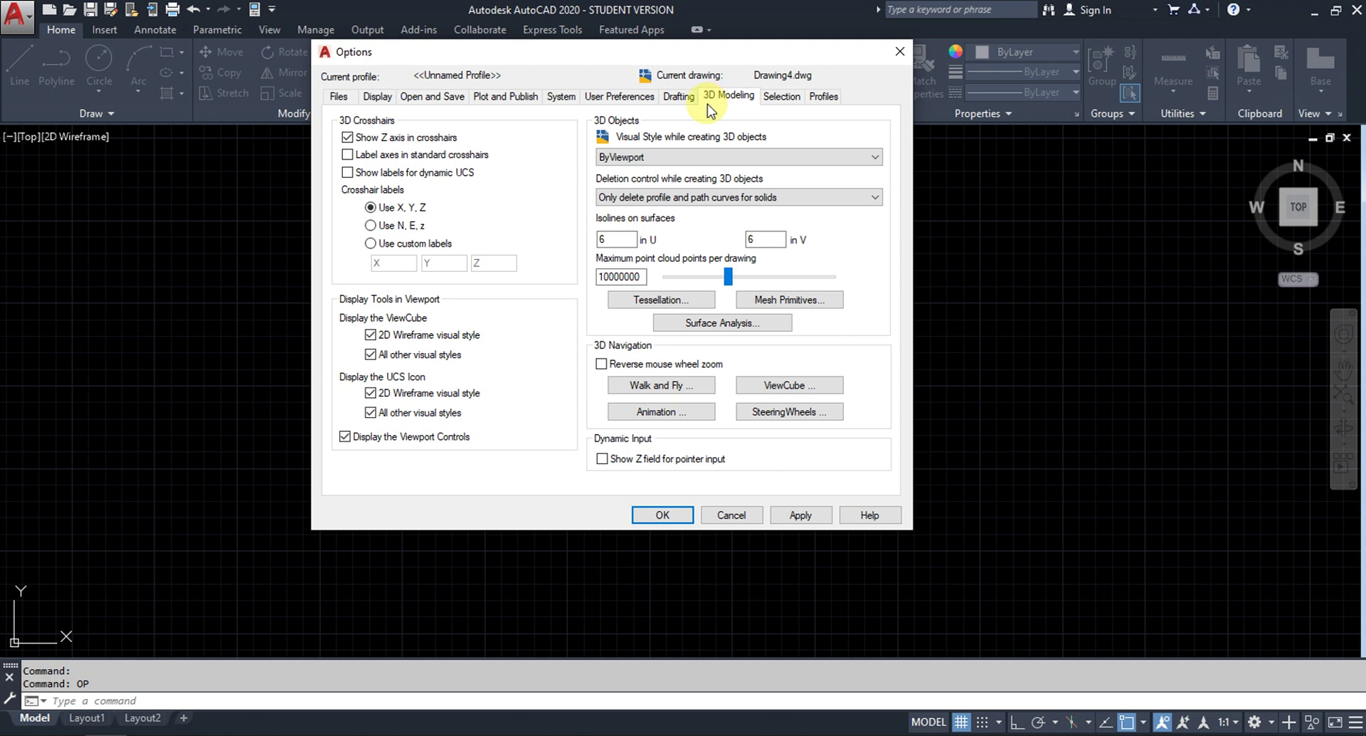
pyautogui.click(672, 161)
pyautogui.click(672, 163)
pyautogui.click(782, 95)
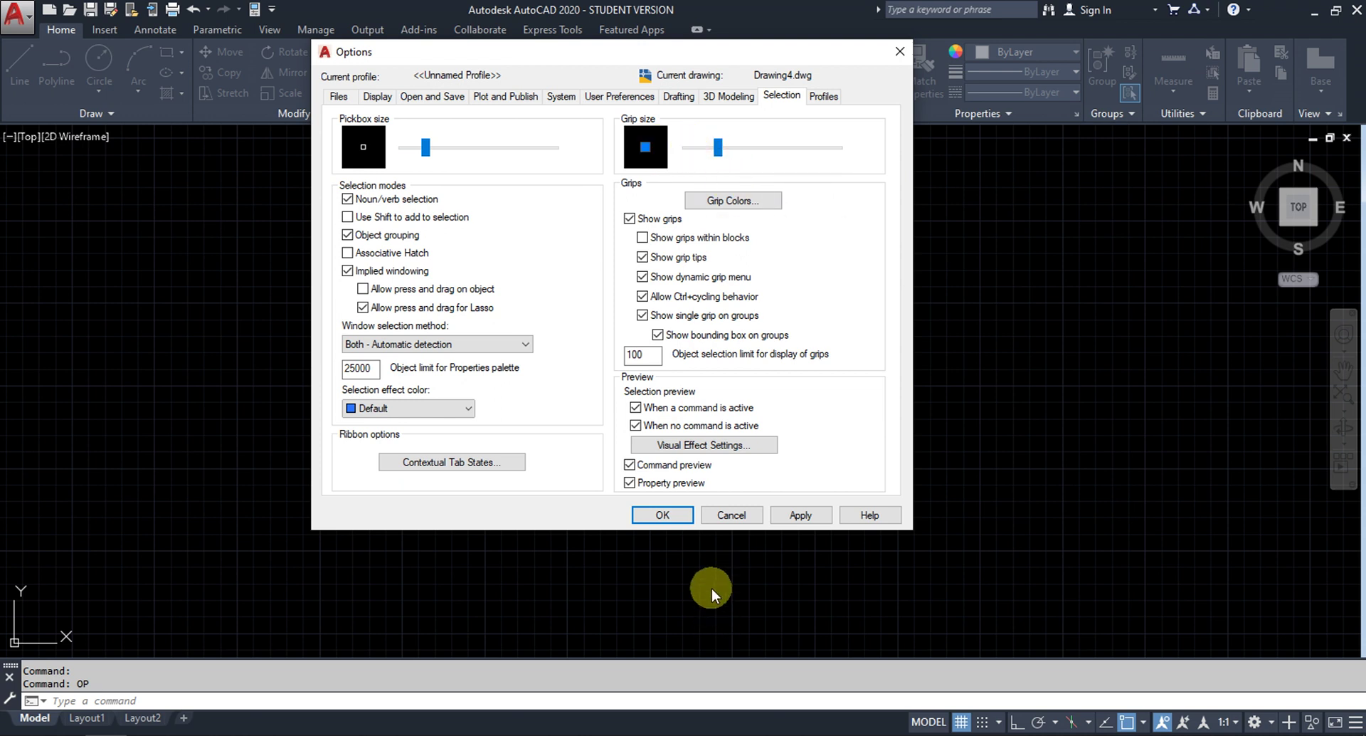
pyautogui.click(740, 516)
# Step: Draw a rectangle in the middle of the drawing area and select it briefly to view its grips
pyautogui.write('rec')
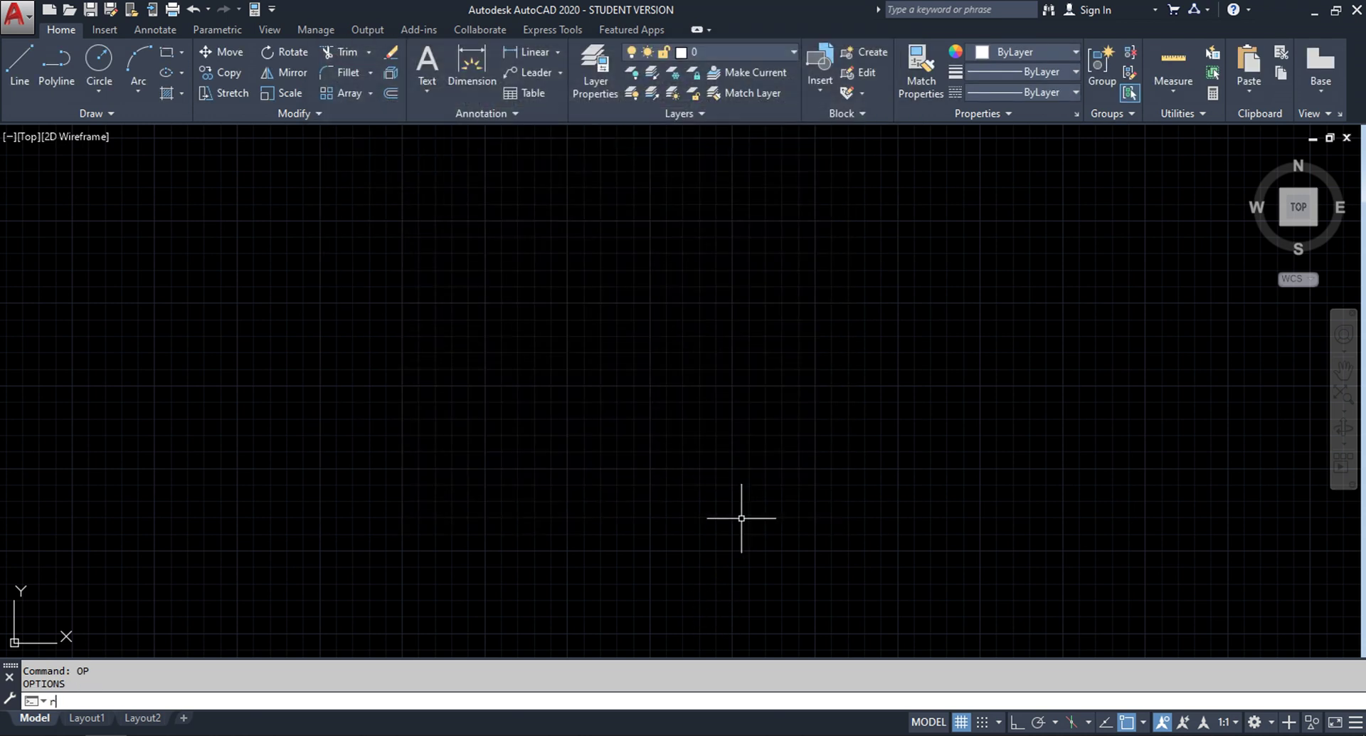
pyautogui.press('Return')
pyautogui.click(420, 501)
pyautogui.click(718, 305)
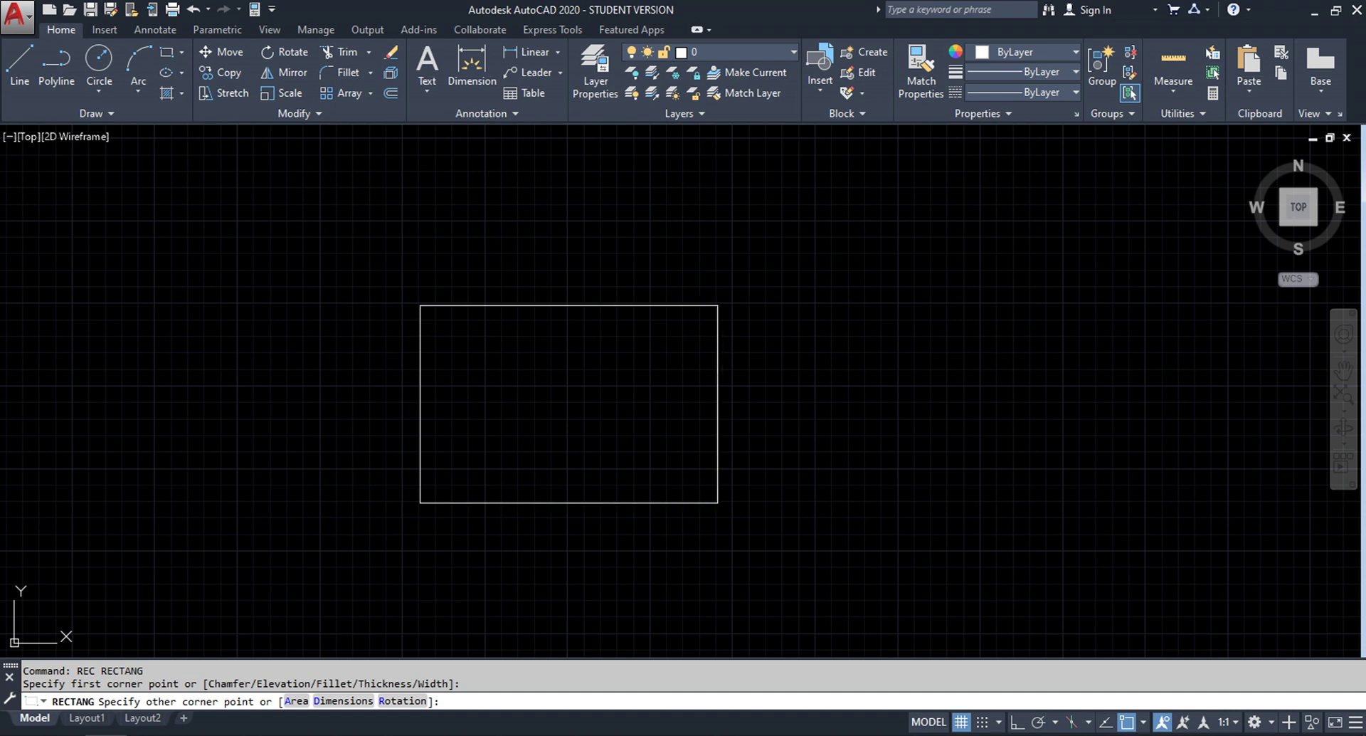
pyautogui.press('Escape')
pyautogui.click(765, 523)
pyautogui.click(606, 412)
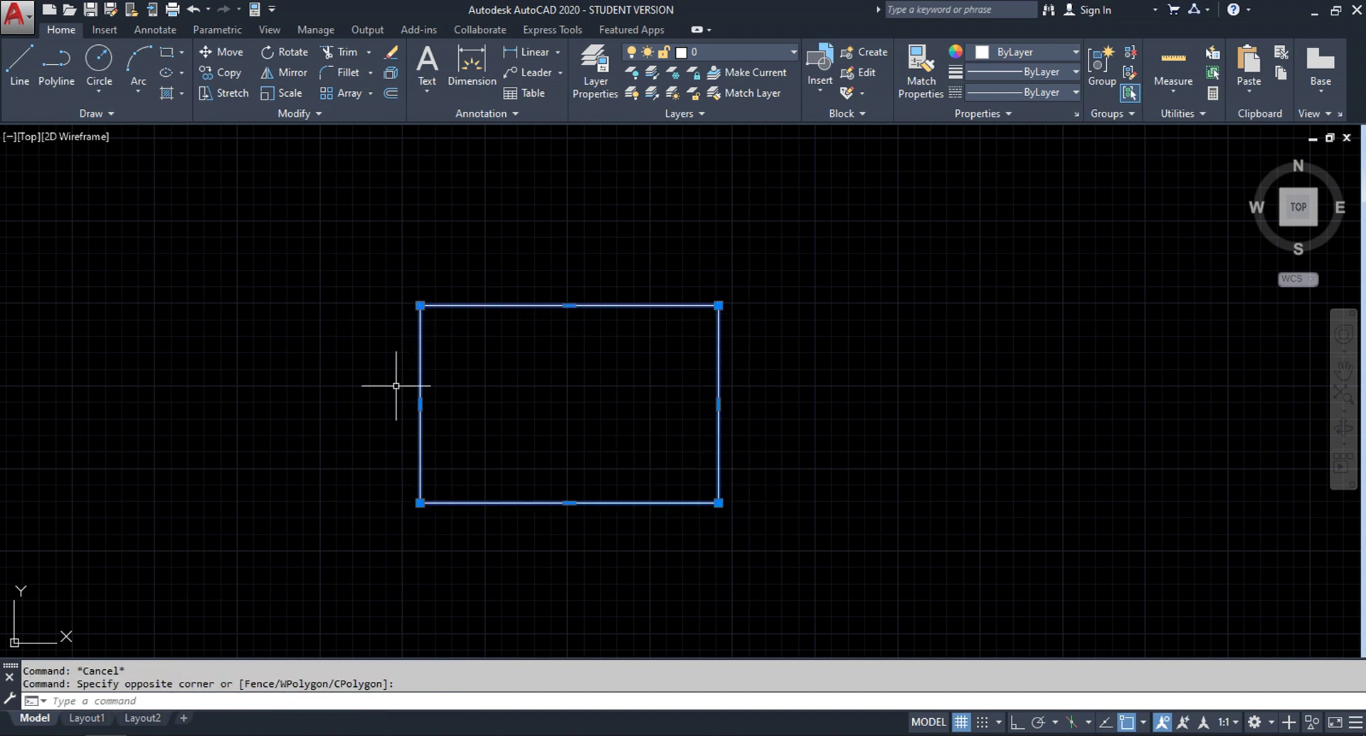
pyautogui.press('Escape')
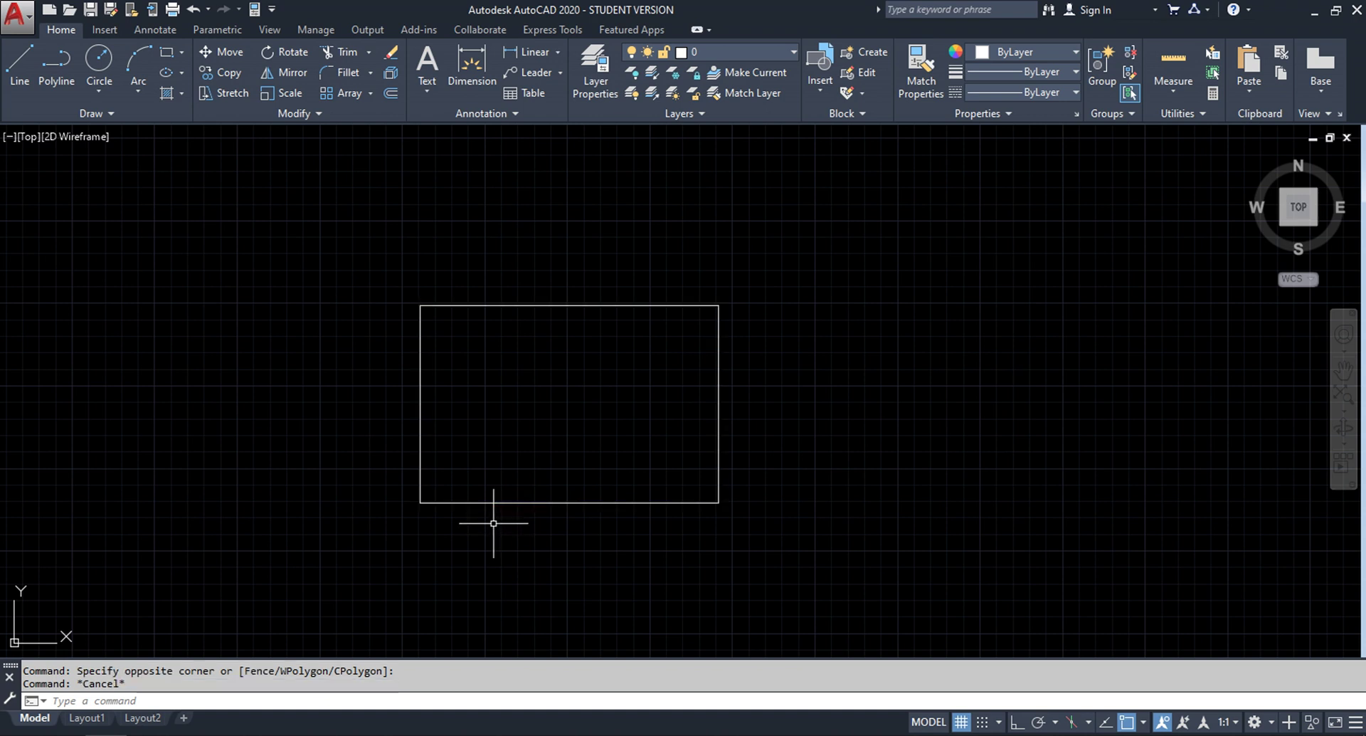
# Step: Enlarge the grip size considerably in the selection options and select the rectangle to check its grips
pyautogui.write('OP')
pyautogui.press('Return')
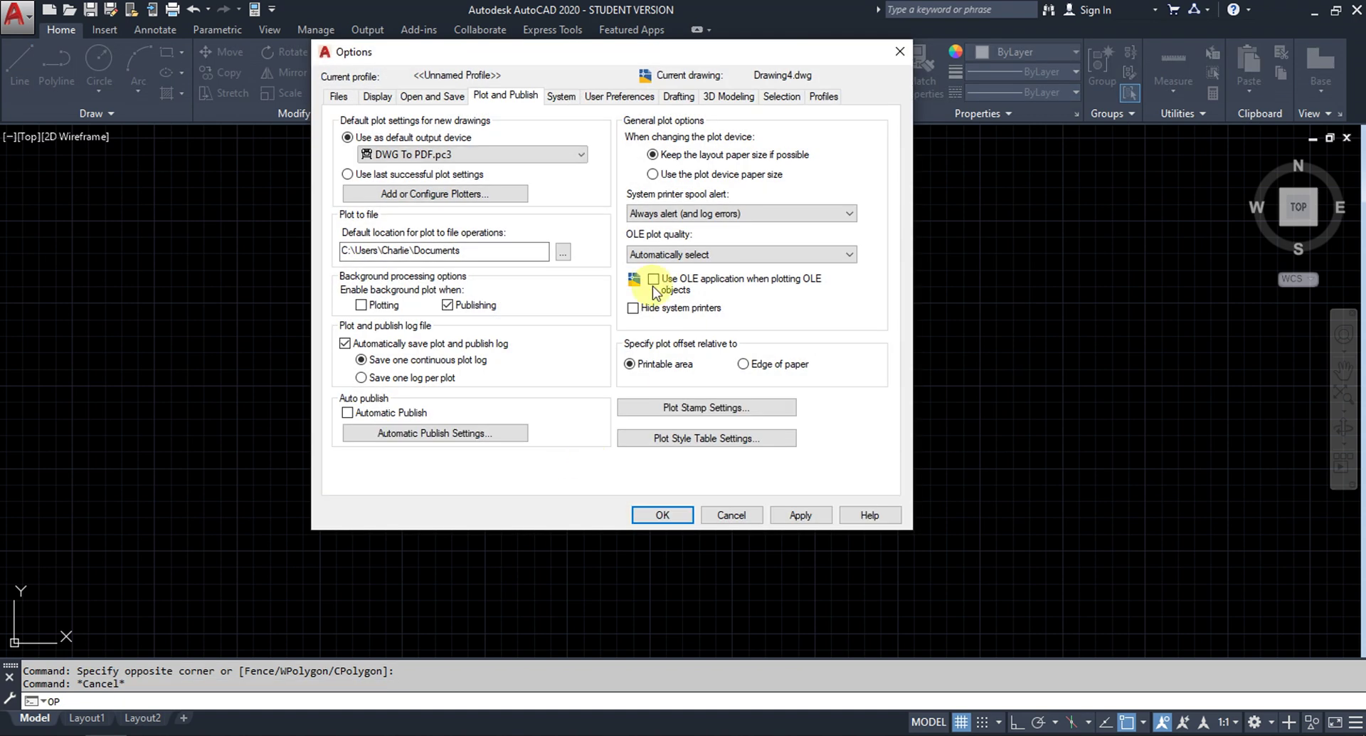
pyautogui.click(774, 99)
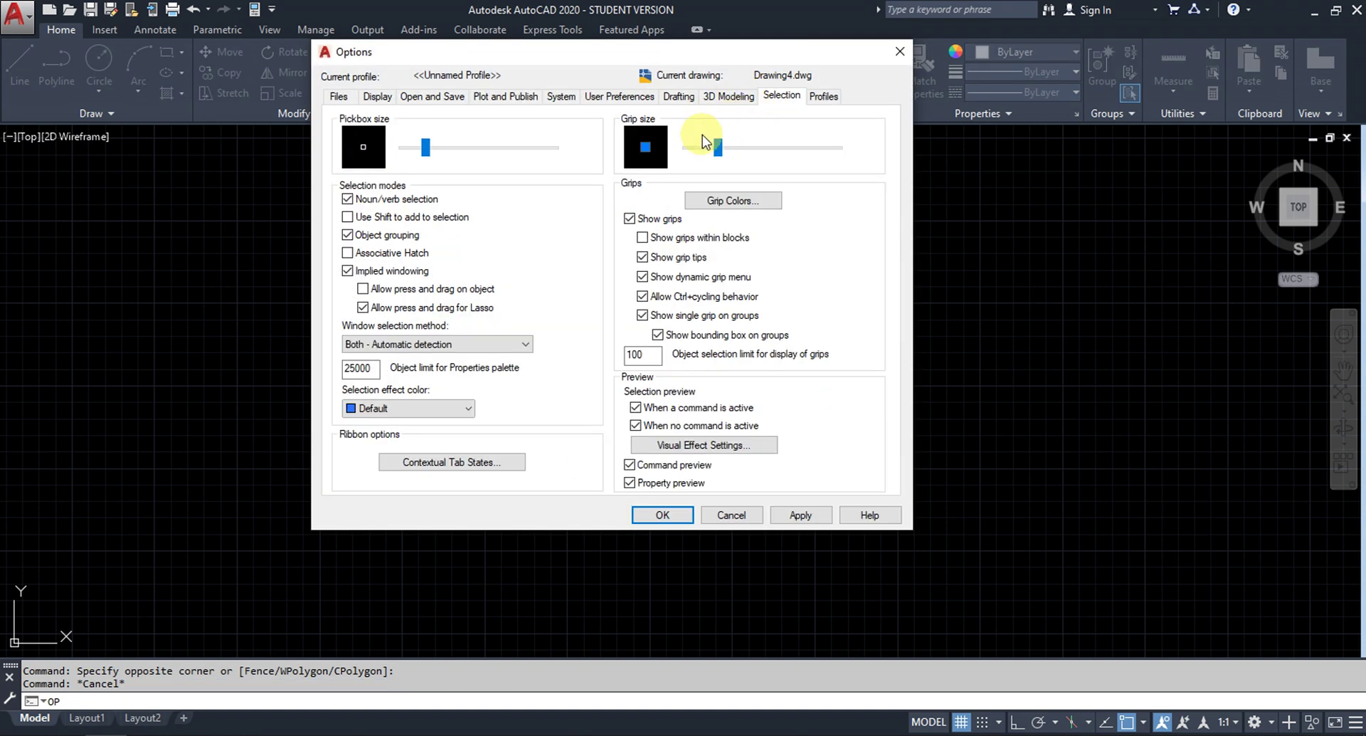
pyautogui.moveTo(718, 147); pyautogui.dragTo(789, 146)
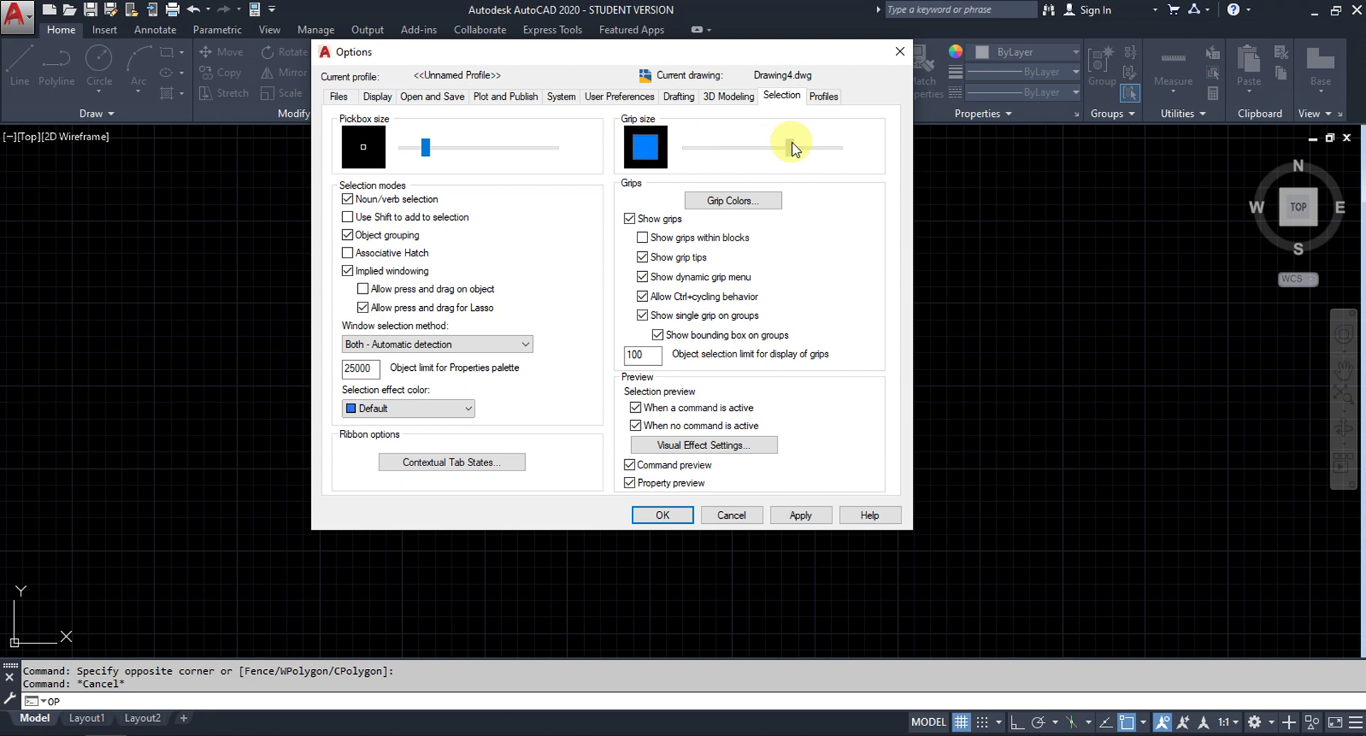
pyautogui.click(675, 514)
pyautogui.click(772, 429)
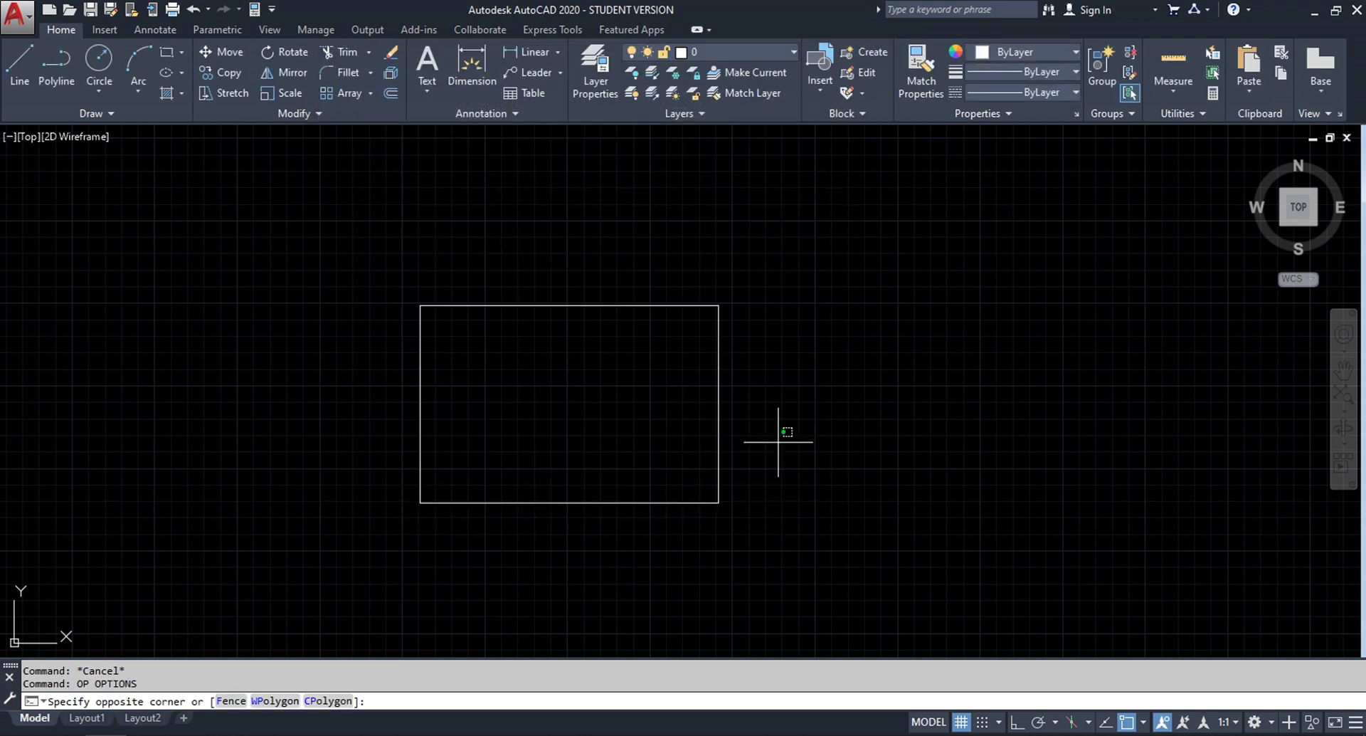
pyautogui.click(694, 379)
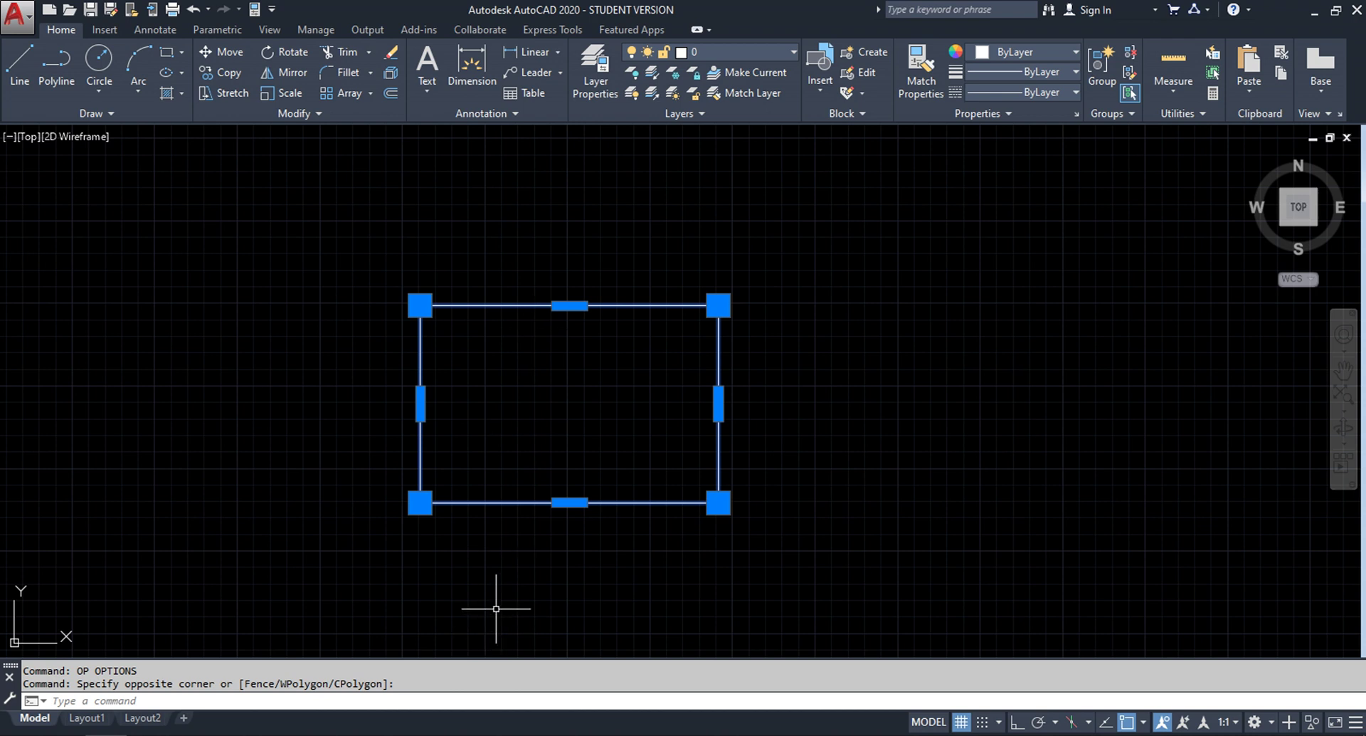
# Step: Reduce the grip size to a small setting in the selection options and check the grips on the rectangle
pyautogui.write('op')
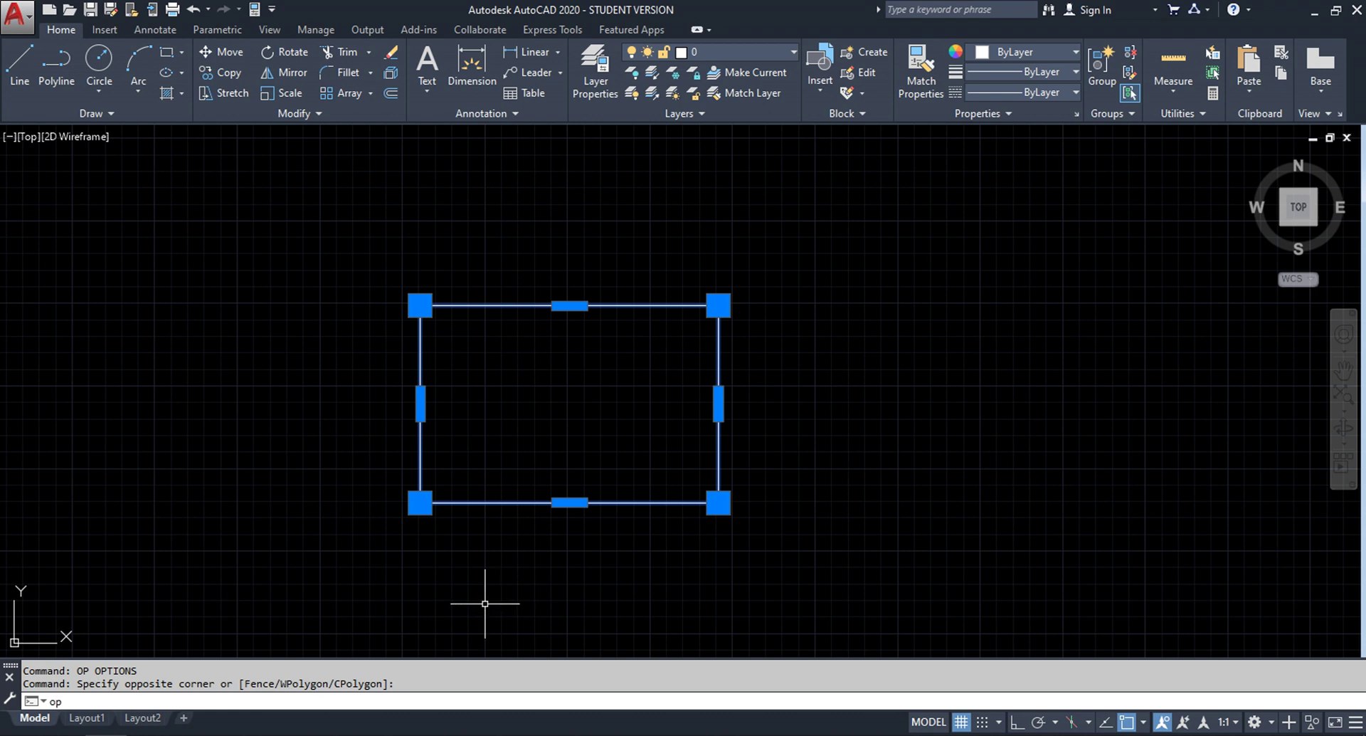
pyautogui.press('Return')
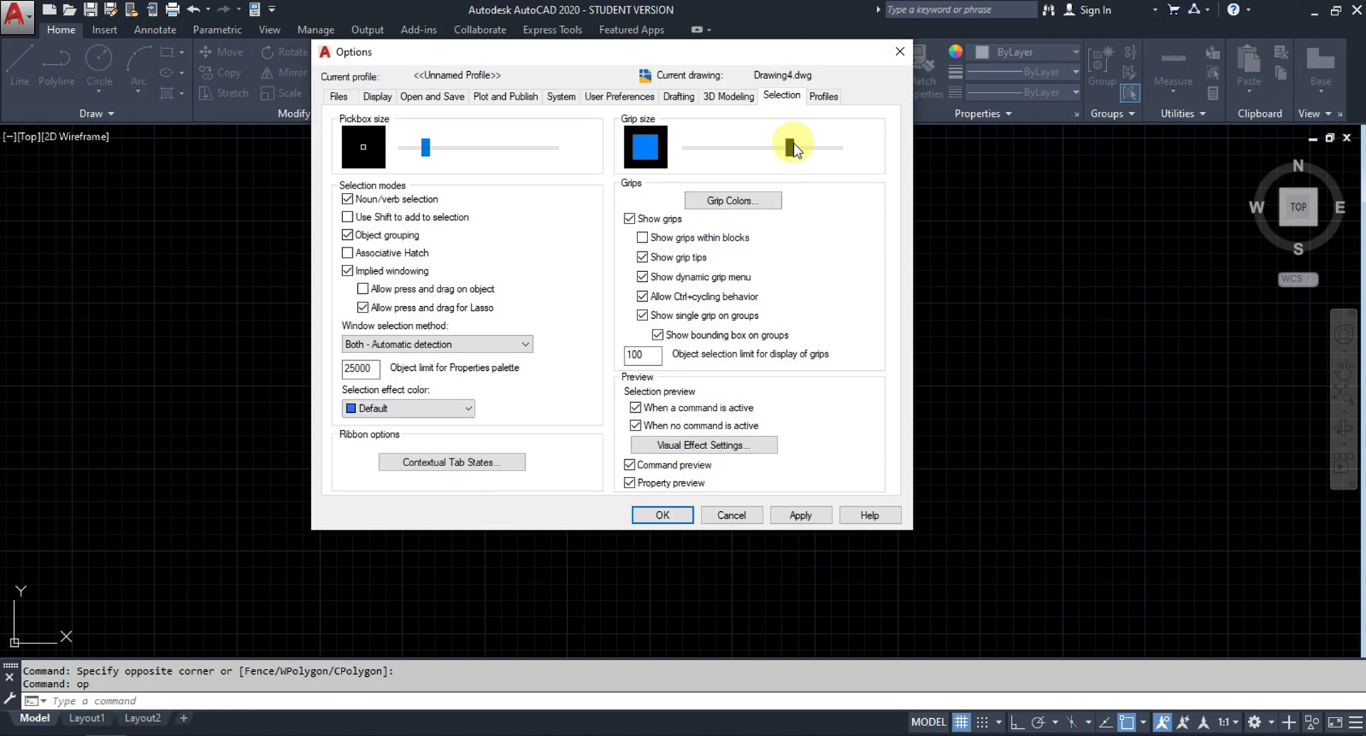
pyautogui.moveTo(789, 148); pyautogui.dragTo(726, 147)
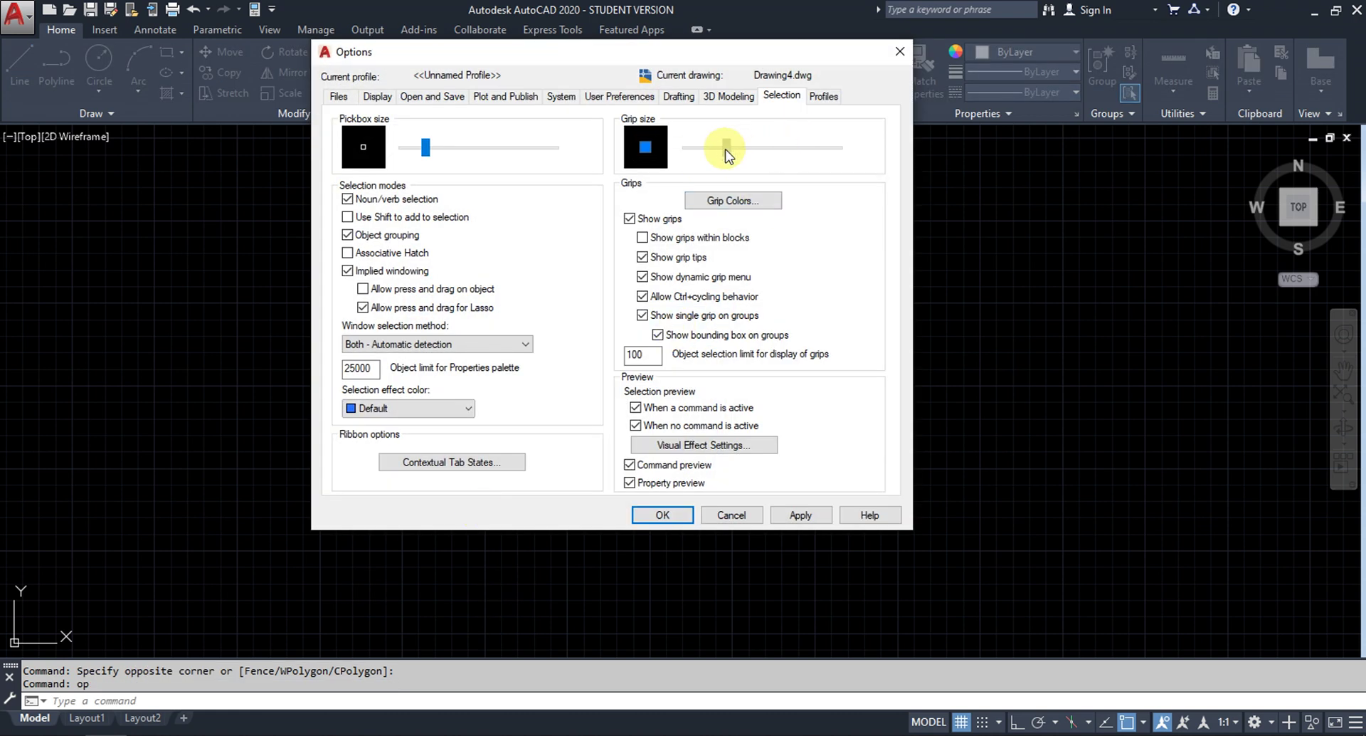
pyautogui.click(677, 517)
pyautogui.click(780, 433)
pyautogui.click(667, 401)
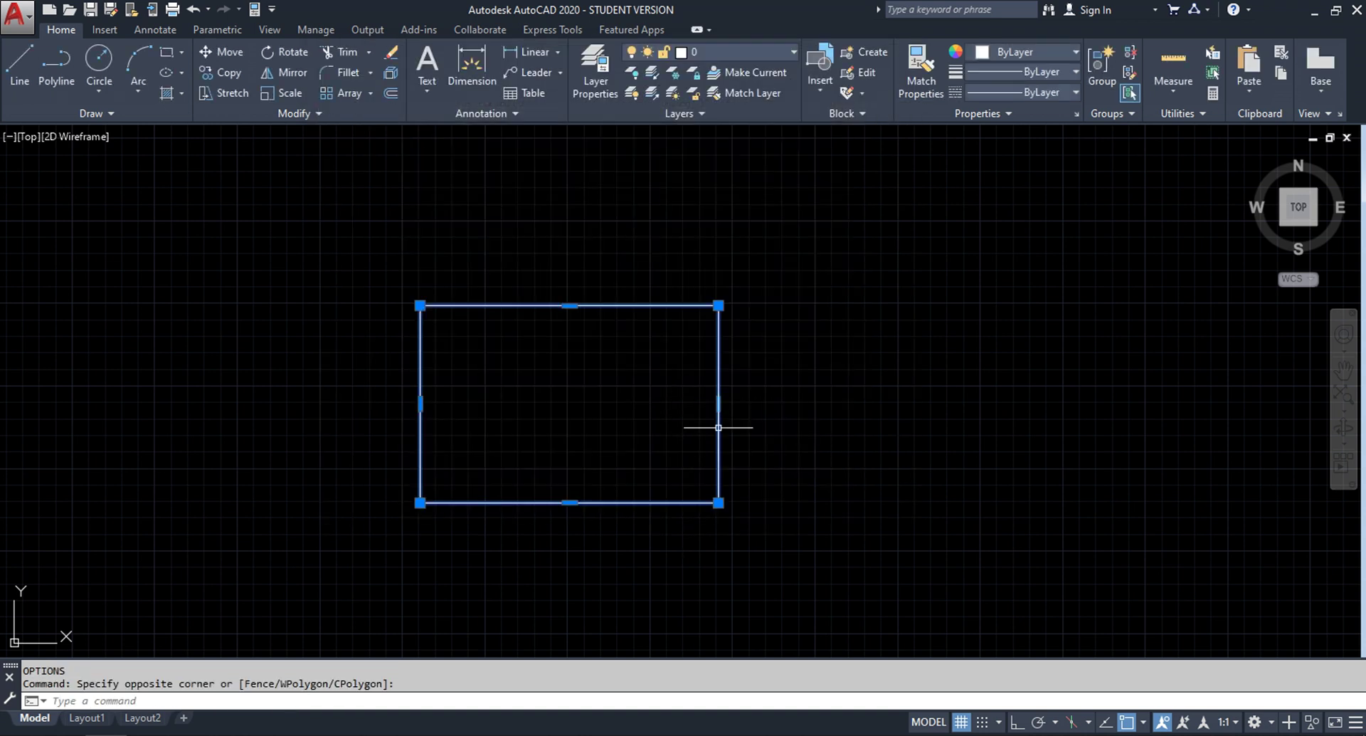
pyautogui.press('Escape')
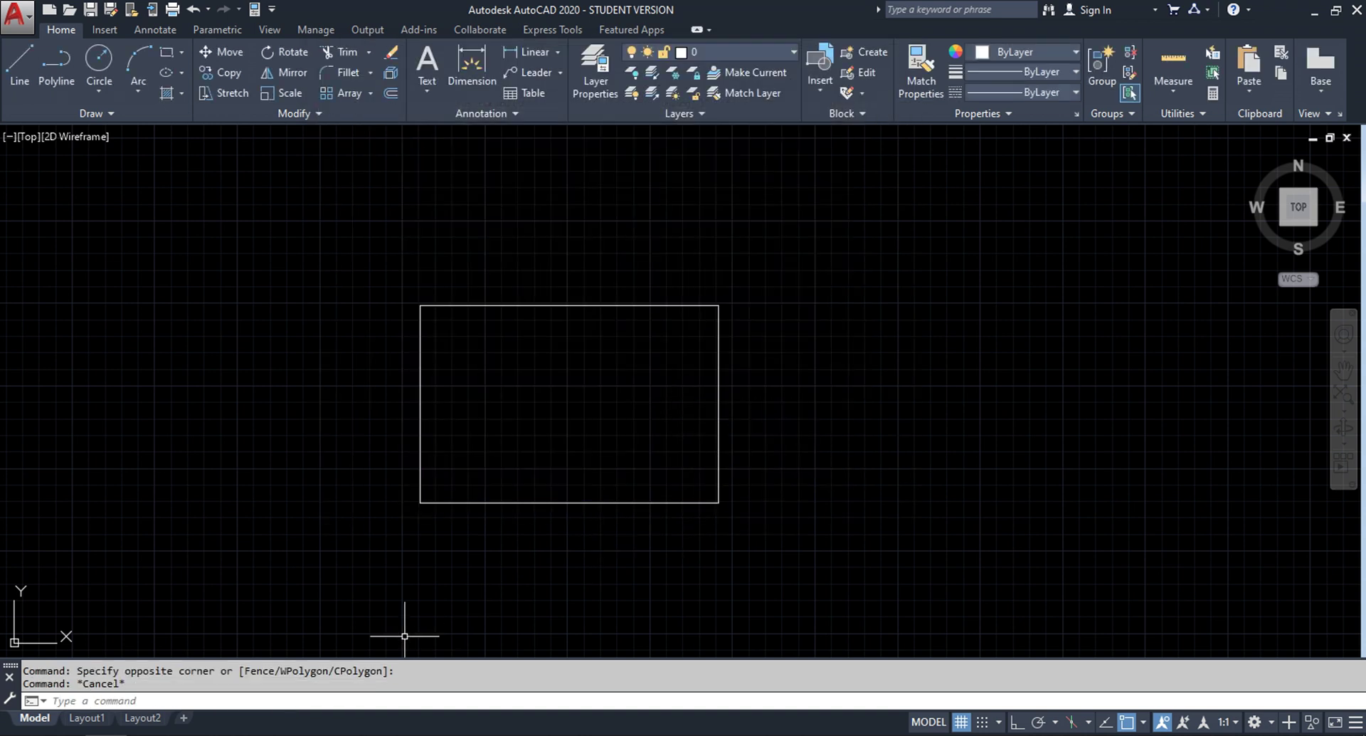
# Step: Reopen the selection options and try a slightly larger pickbox size
pyautogui.write('op')
pyautogui.press('Return')
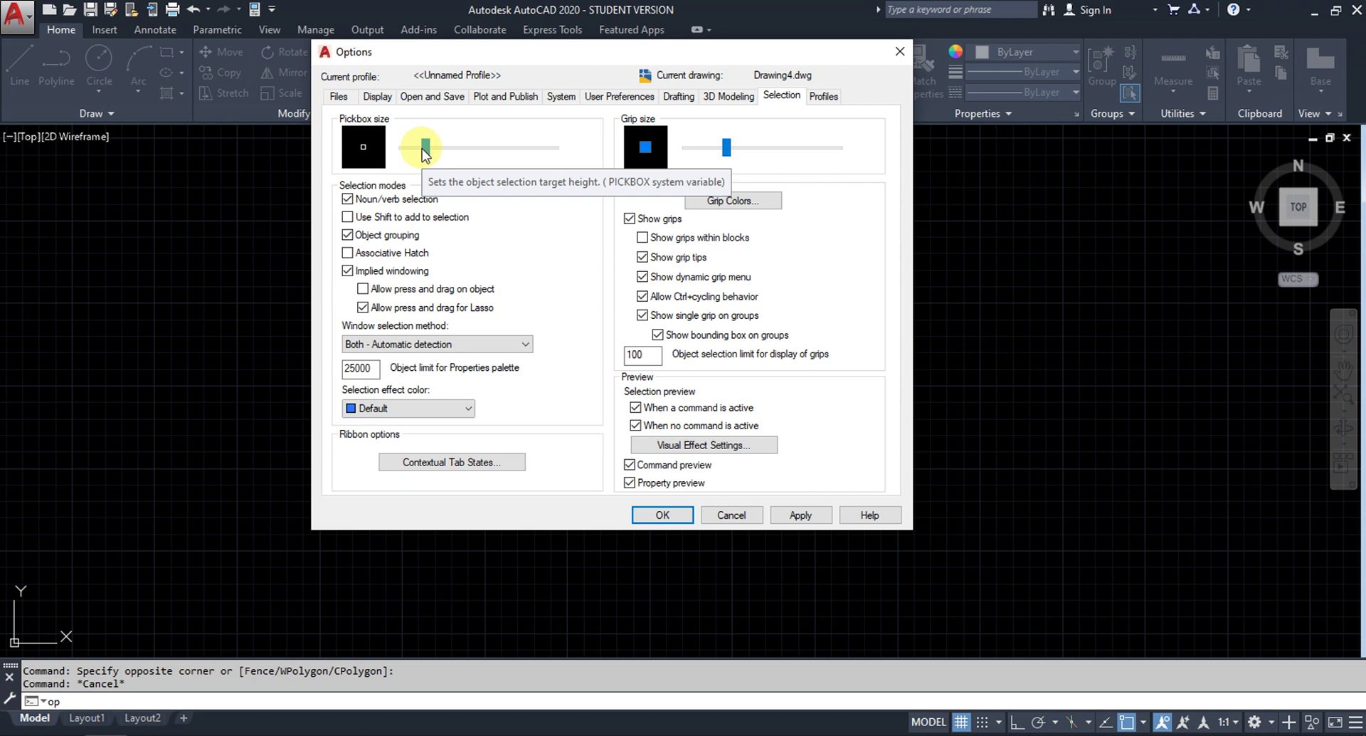
pyautogui.moveTo(425, 149)
pyautogui.mouseDown()
pyautogui.moveTo(408, 153)
pyautogui.moveTo(453, 152)
pyautogui.moveTo(419, 148)
pyautogui.moveTo(432, 149)
pyautogui.mouseUp()
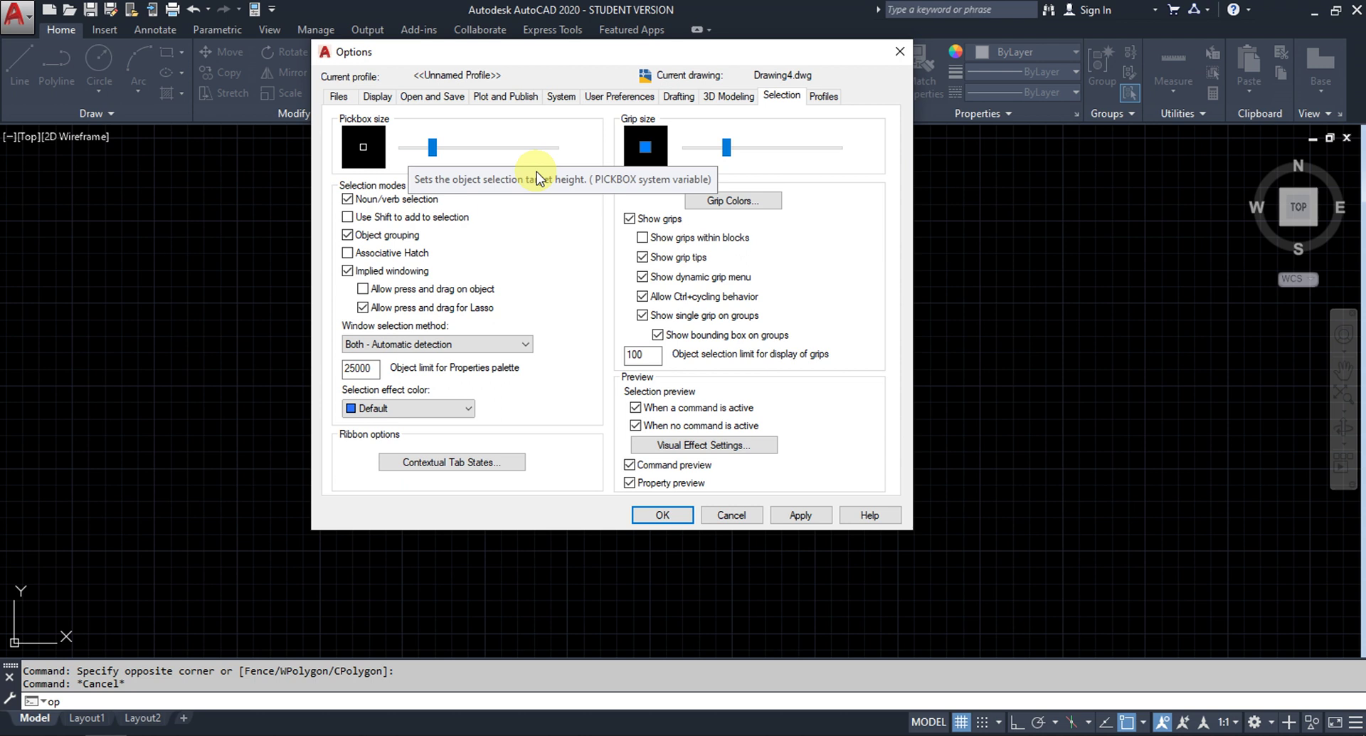
# Step: View the grip colors and the selection visual effect settings, and cancel the options without applying anything
pyautogui.click(760, 205)
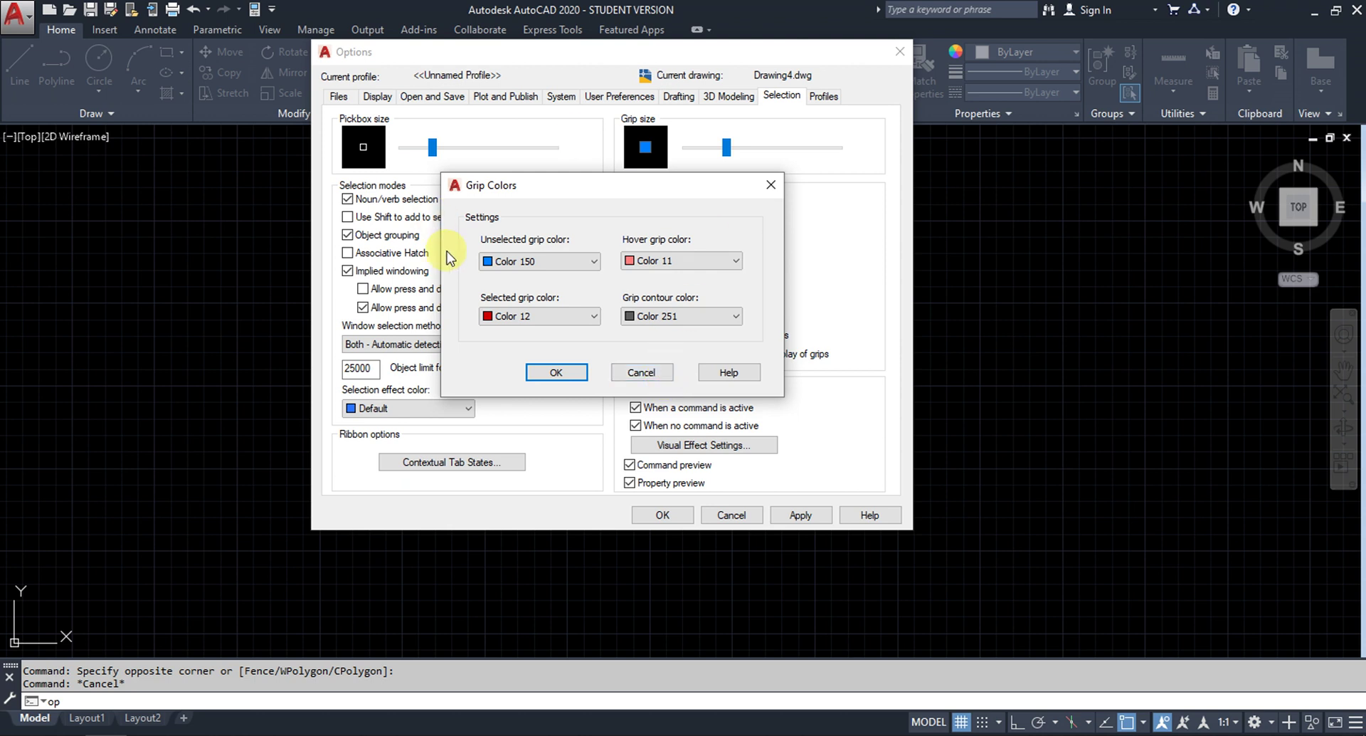
pyautogui.click(644, 371)
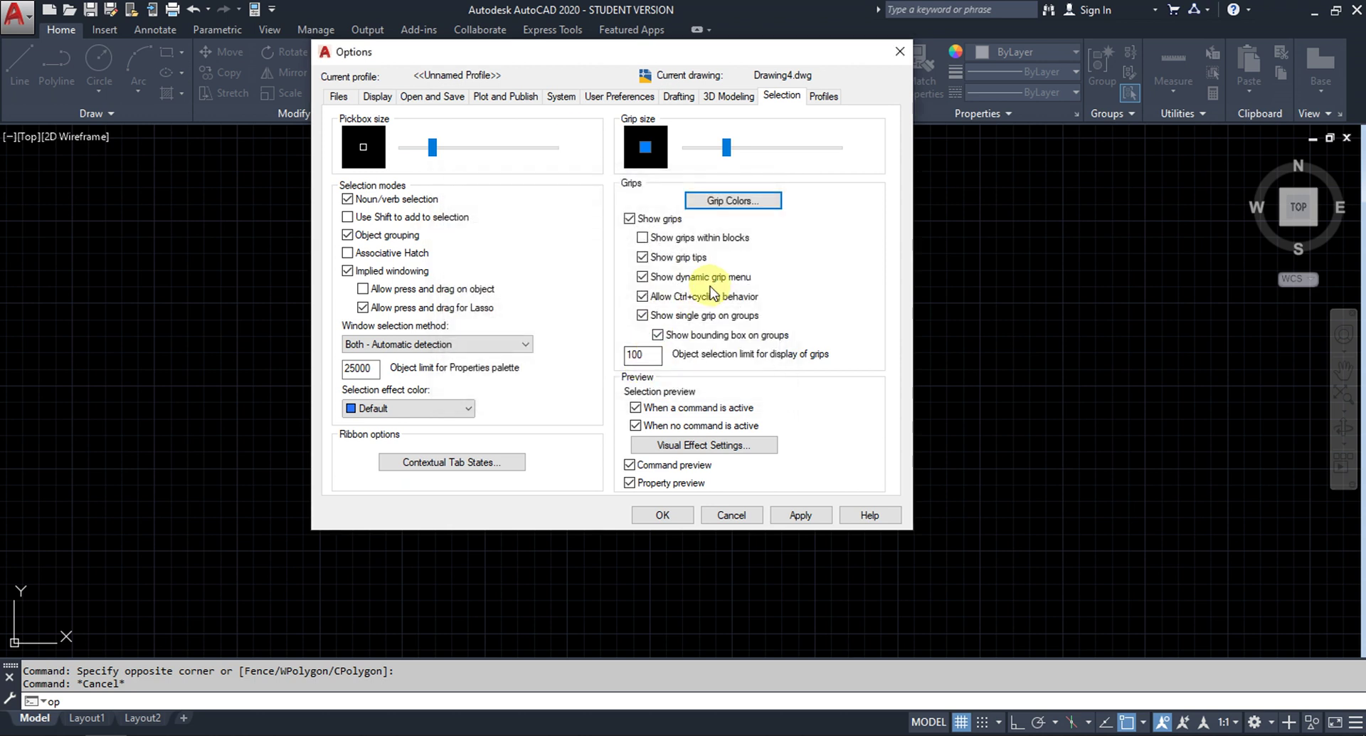
pyautogui.click(733, 445)
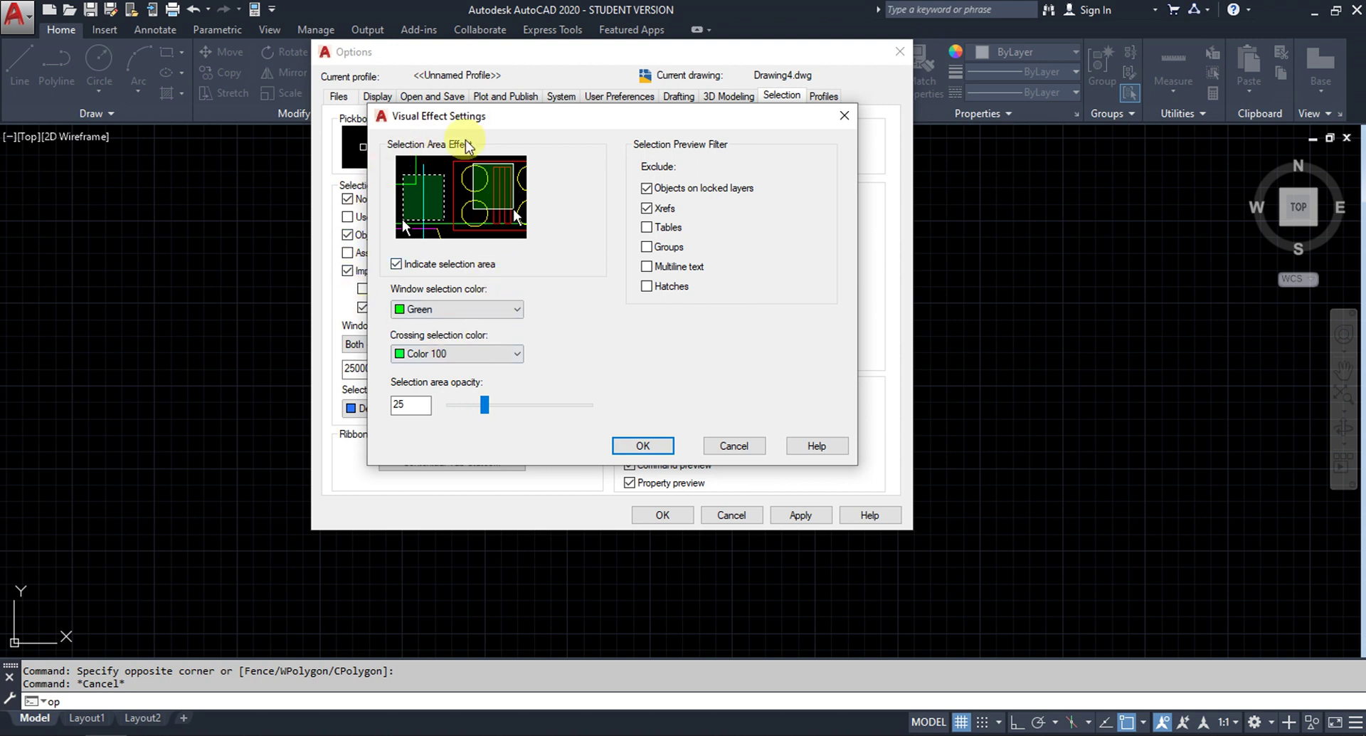
pyautogui.click(733, 446)
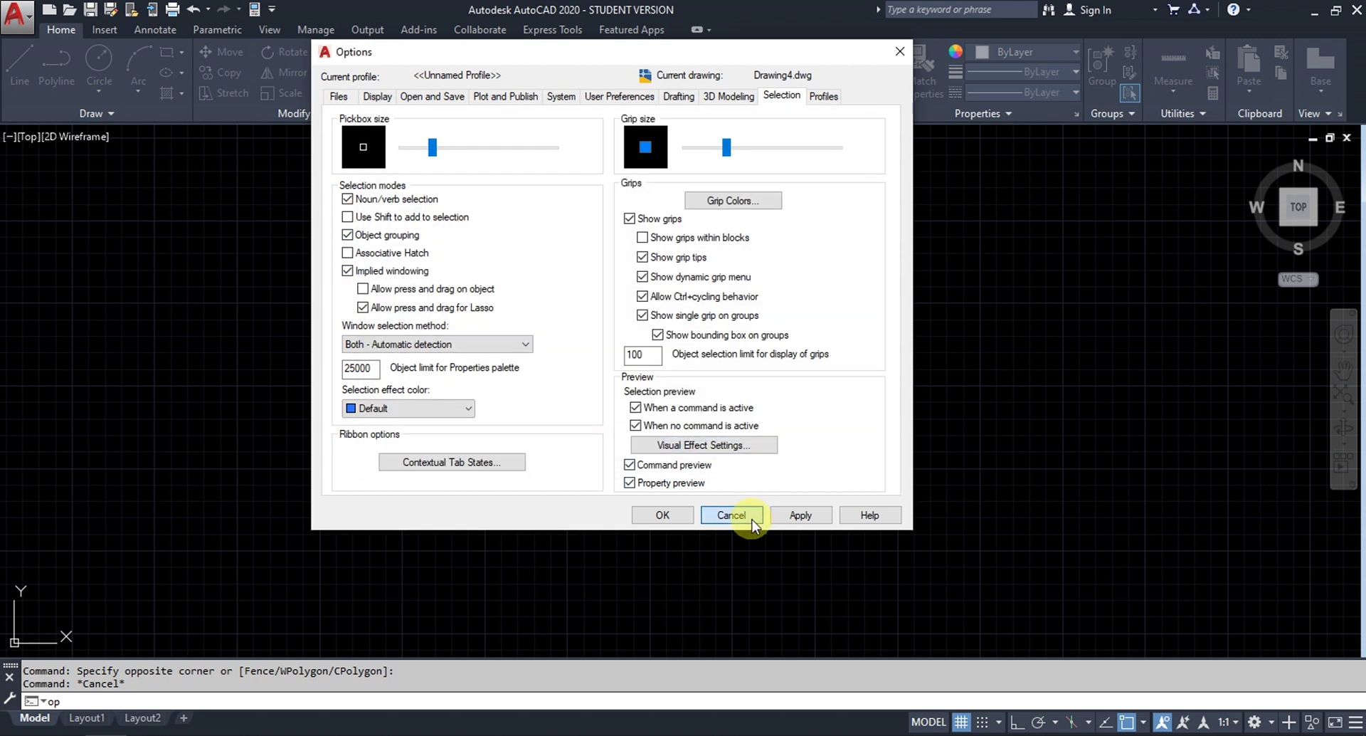
pyautogui.click(747, 515)
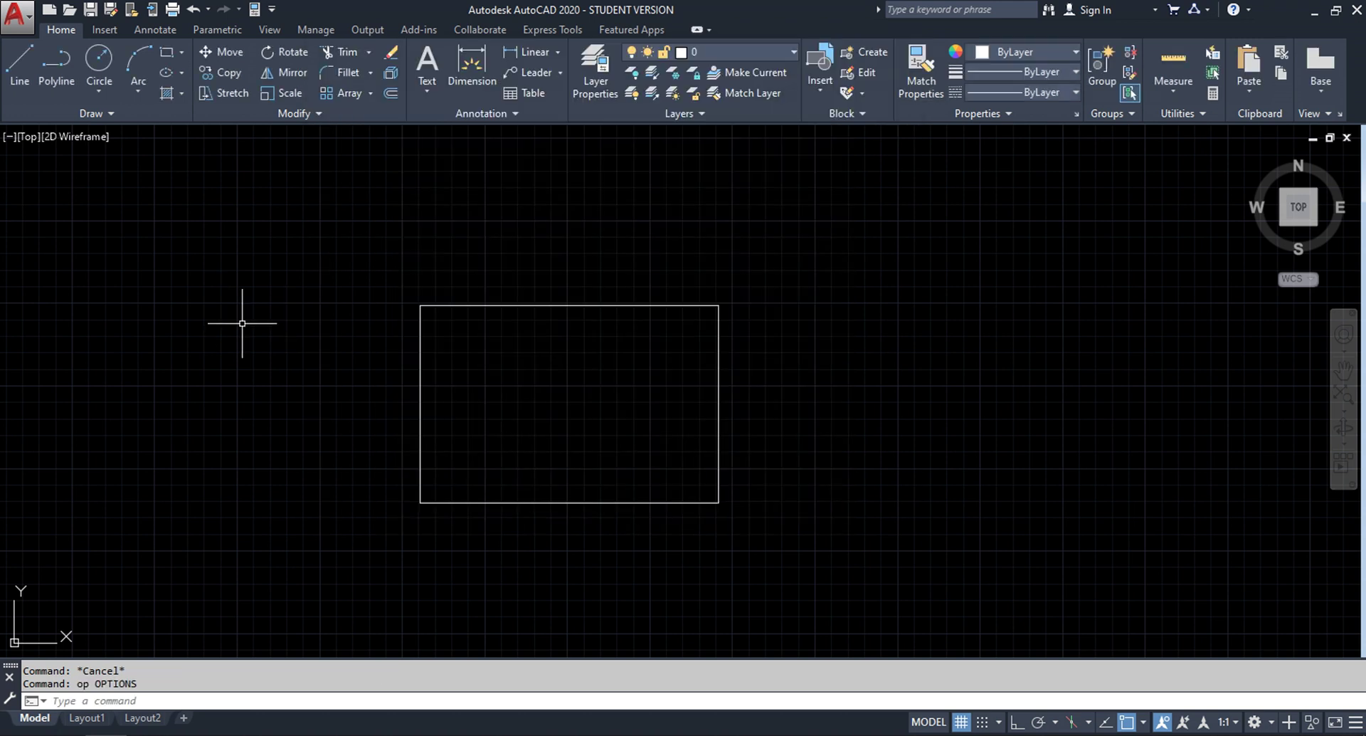
# Step: Erase the rectangle from the drawing
pyautogui.click(832, 567)
pyautogui.click(336, 246)
pyautogui.press('Delete')
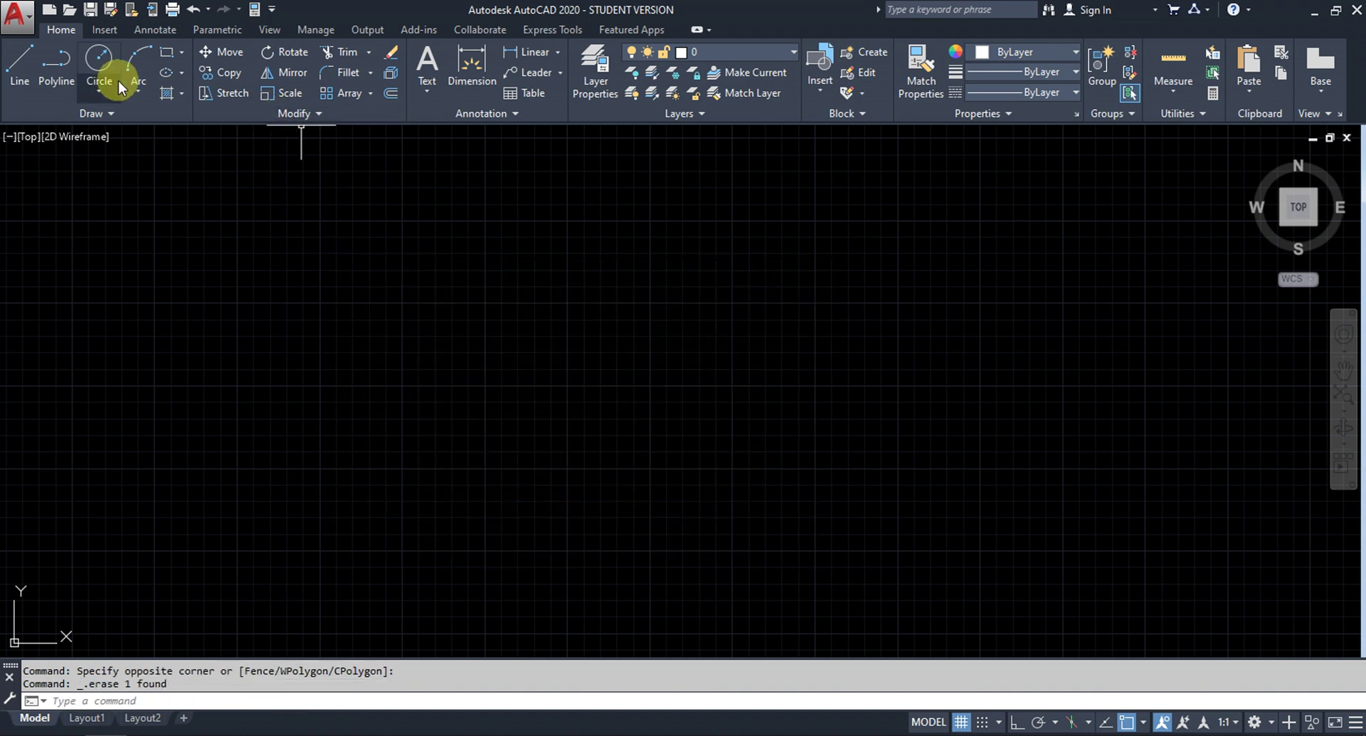
# Step: Draw an open zigzag of seven connected lines across the empty drawing area
pyautogui.click(29, 70)
pyautogui.click(239, 412)
pyautogui.click(377, 148)
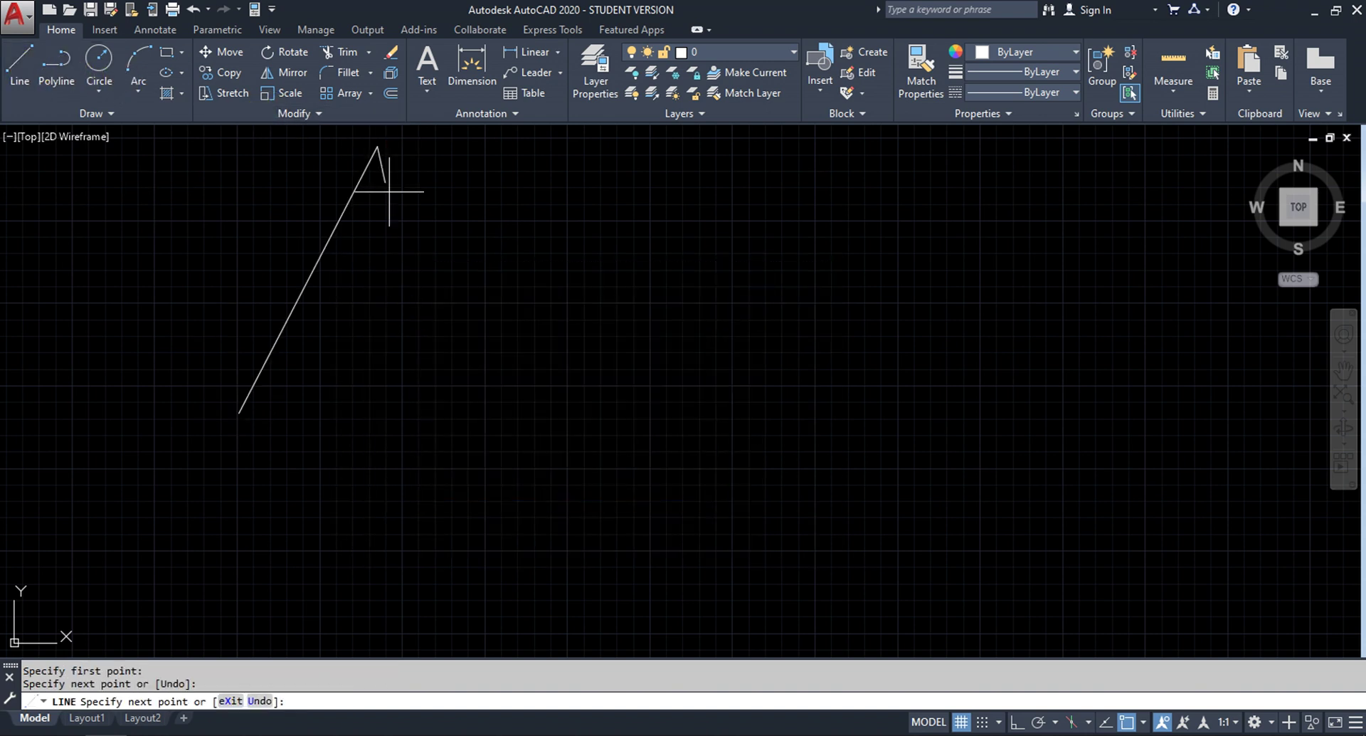
pyautogui.click(446, 440)
pyautogui.click(496, 190)
pyautogui.click(577, 424)
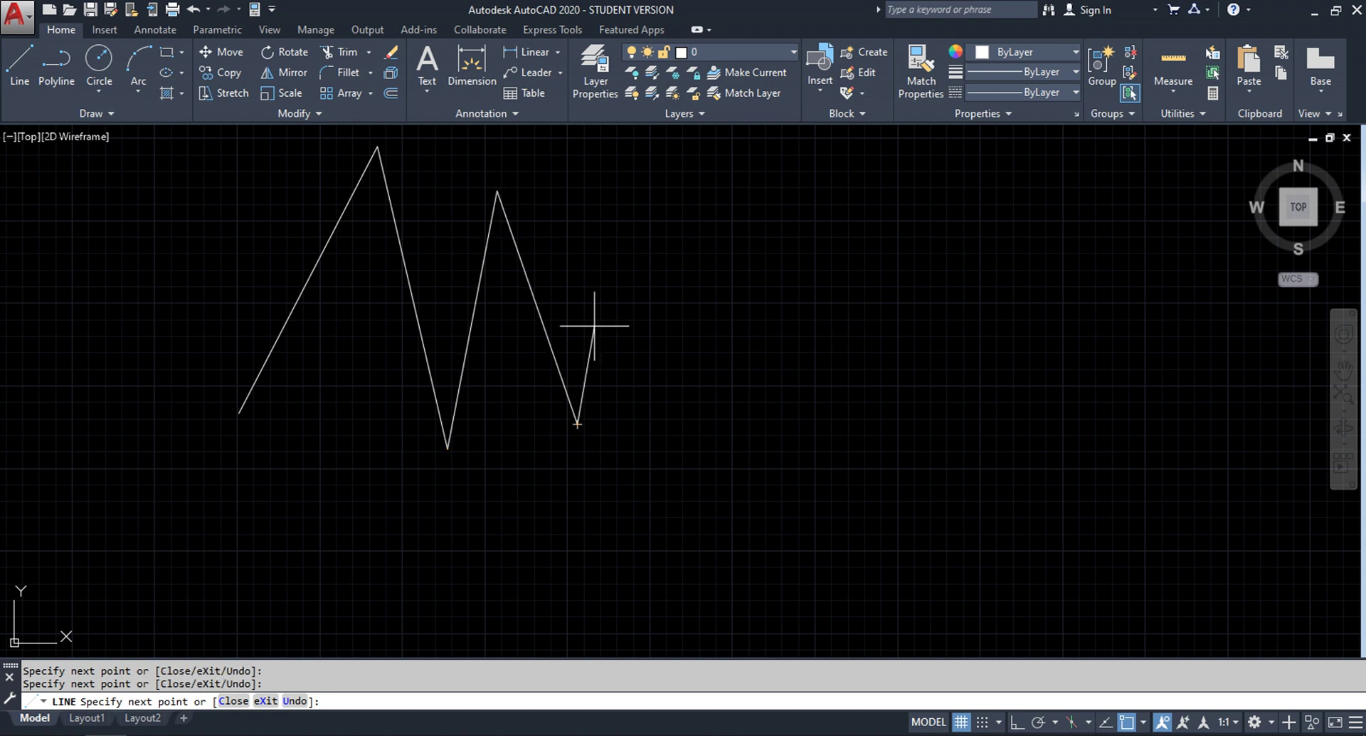
pyautogui.click(608, 191)
pyautogui.click(705, 467)
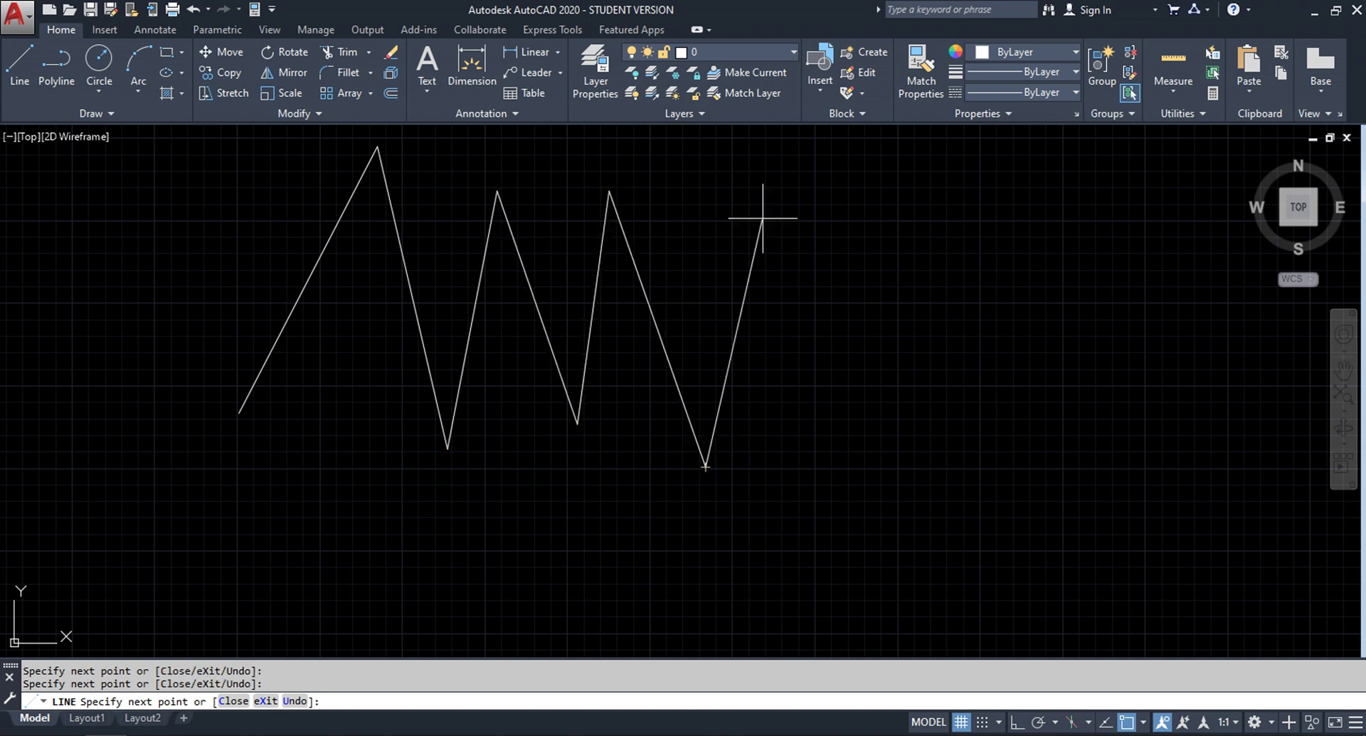
pyautogui.click(773, 174)
pyautogui.press('Return')
pyautogui.press('Escape')
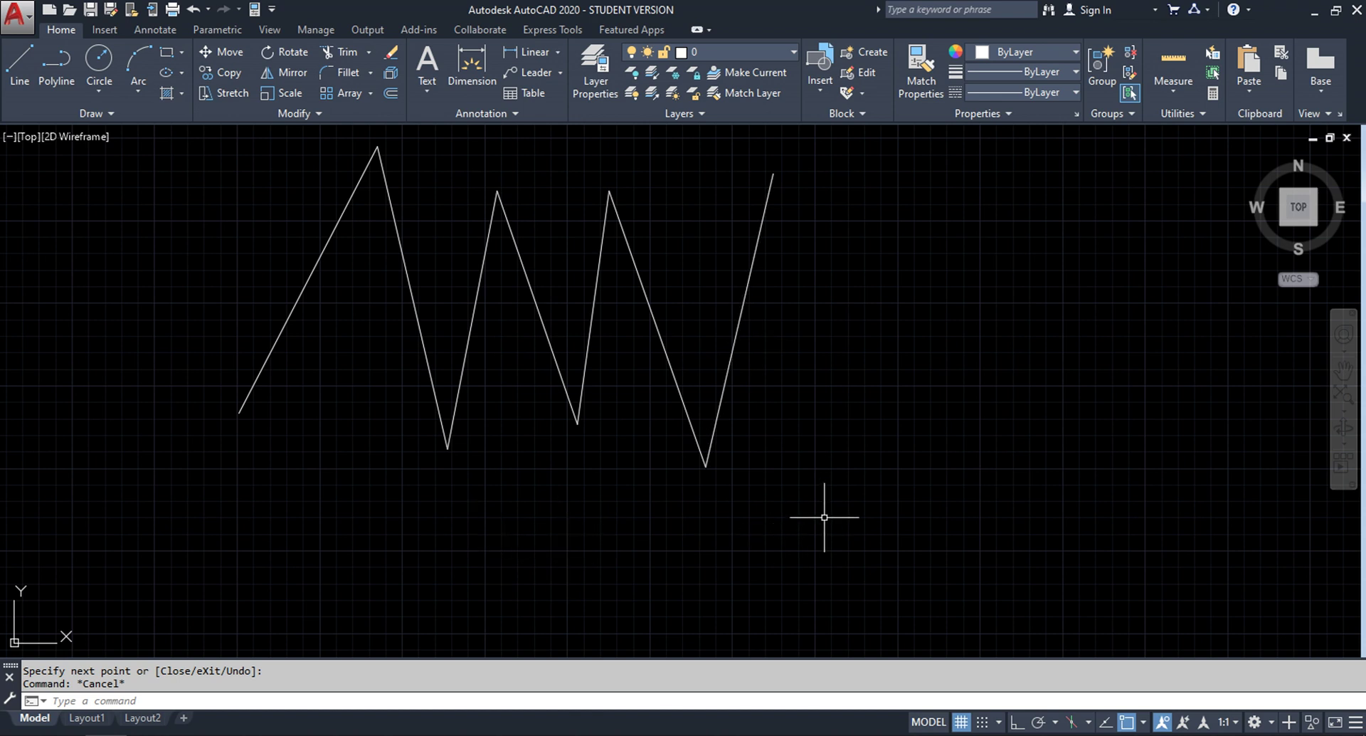
# Step: Select the zigzag's last four lines with a crossing selection from its lower right, and clear the selection
pyautogui.click(256, 209)
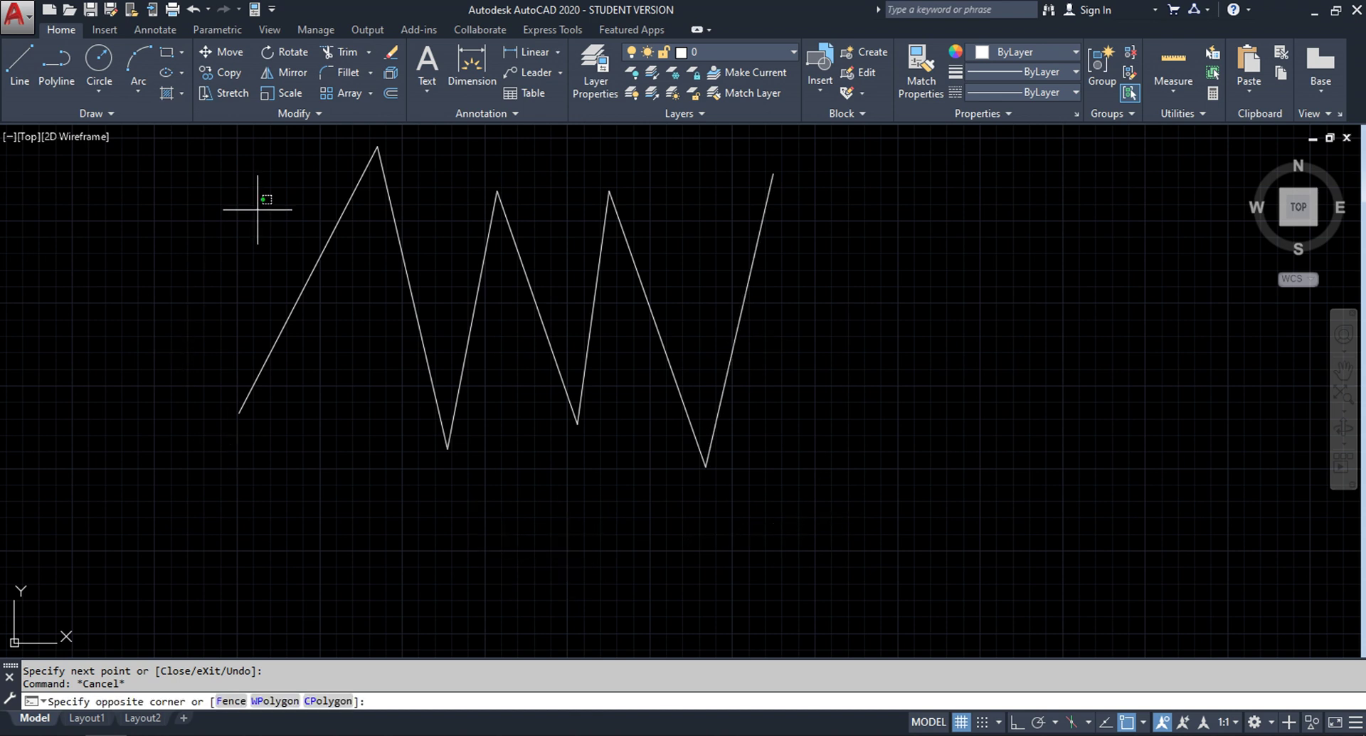
pyautogui.press('Escape')
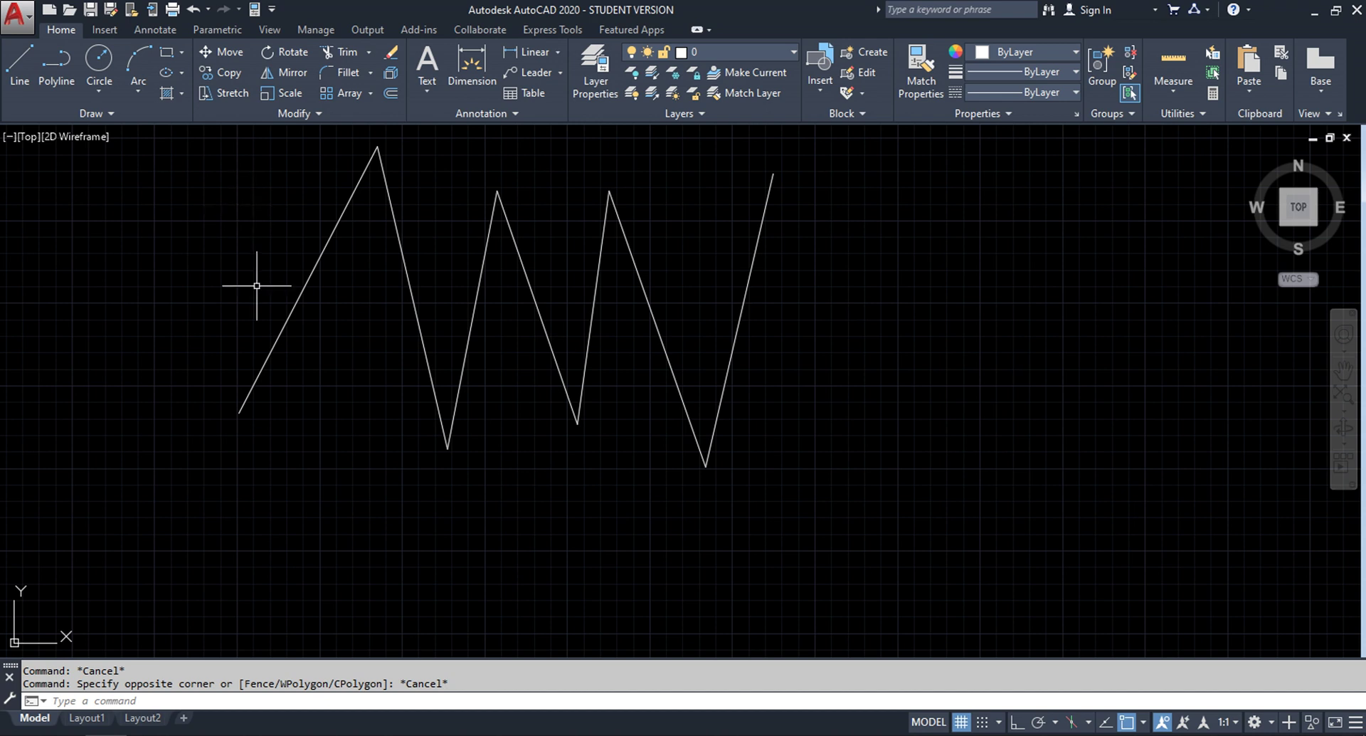
pyautogui.scroll(4, 284, 295)
pyautogui.scroll(-6, 228, 306)
pyautogui.scroll(2, 396, 345)
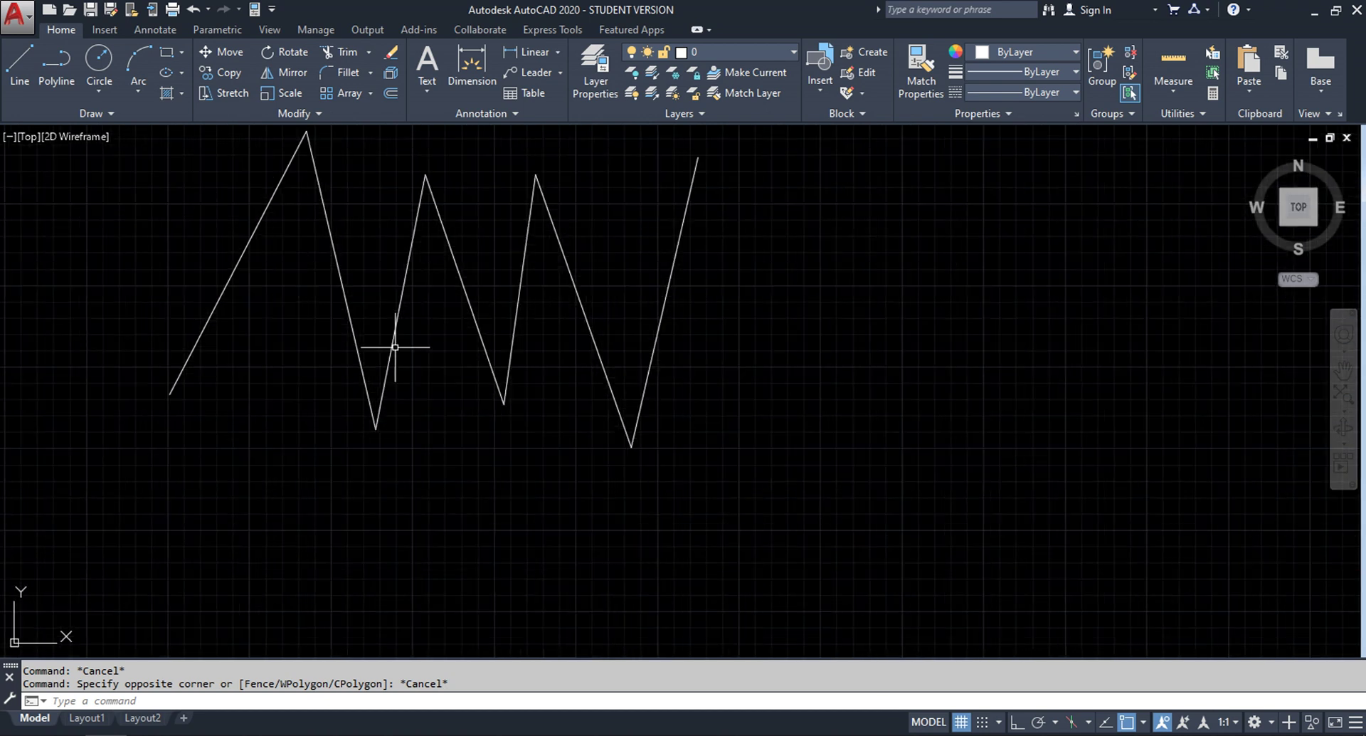
pyautogui.scroll(-2, 436, 366)
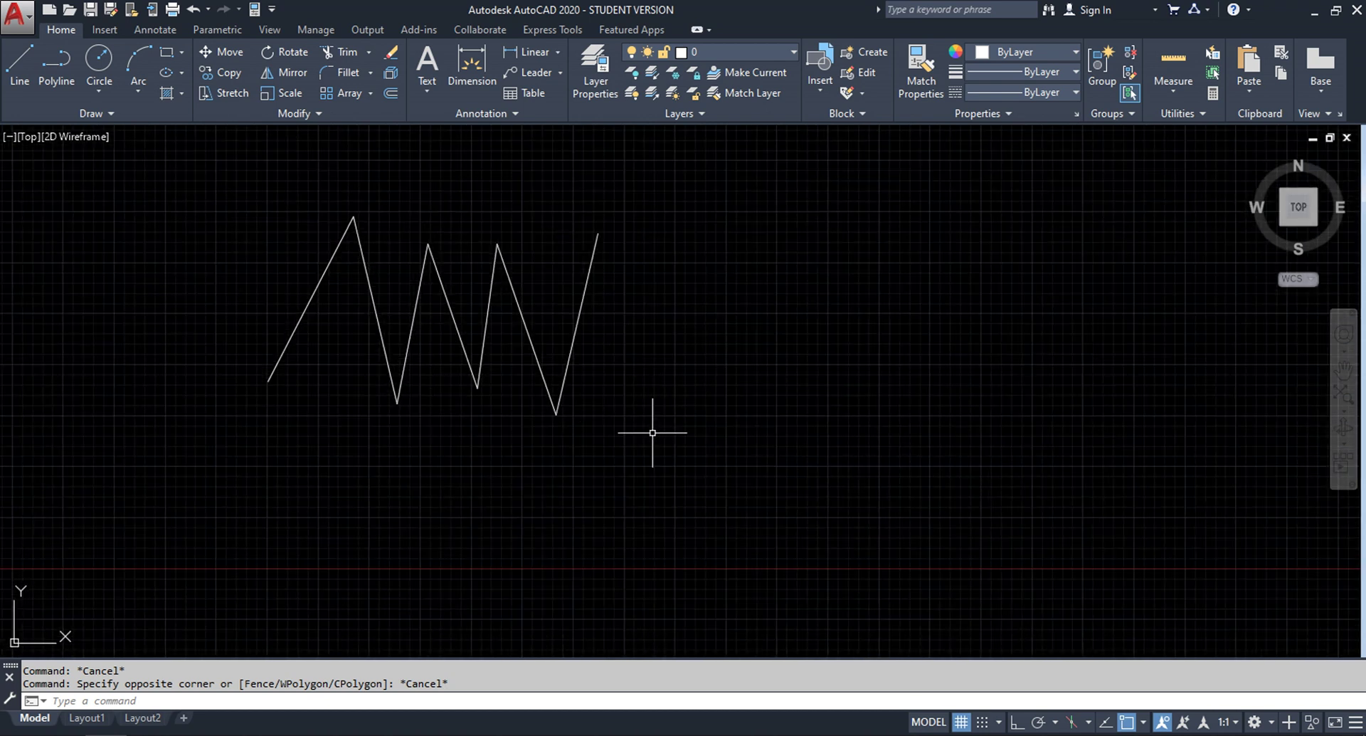
pyautogui.click(652, 431)
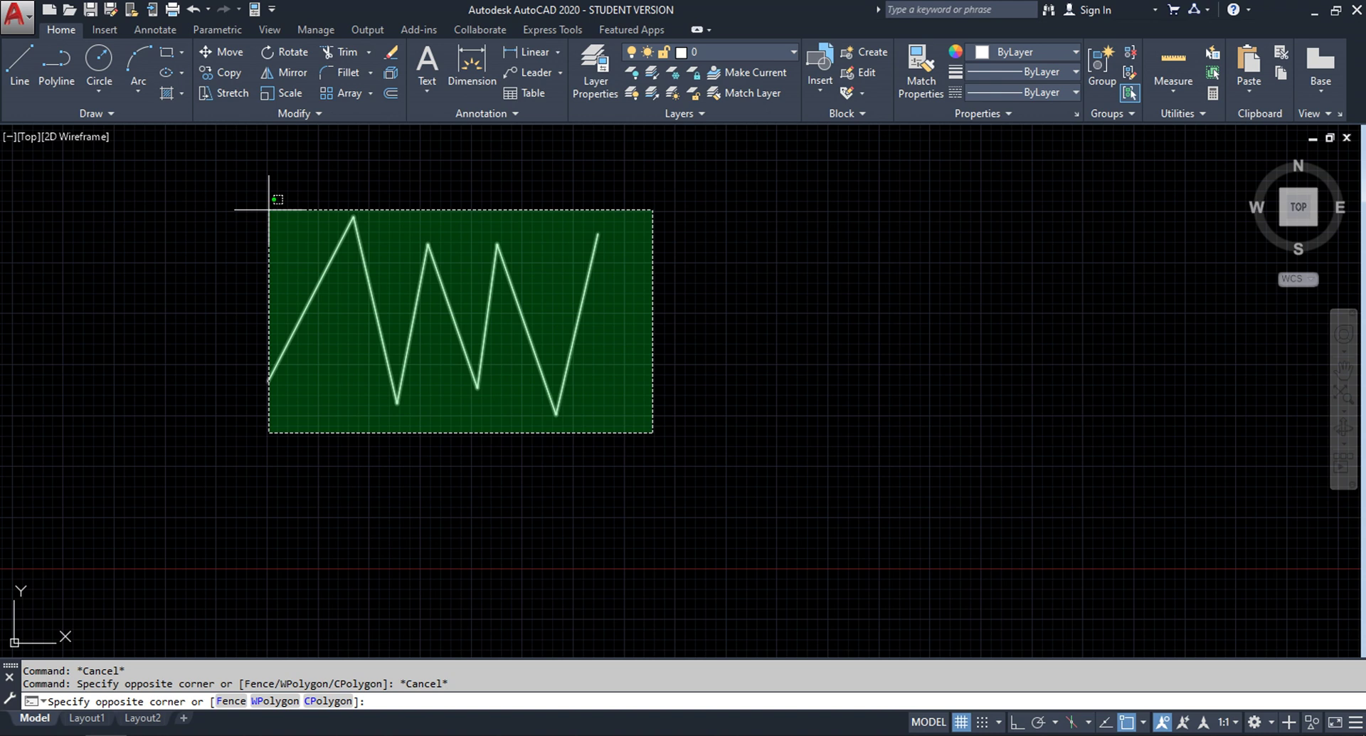
pyautogui.click(437, 304)
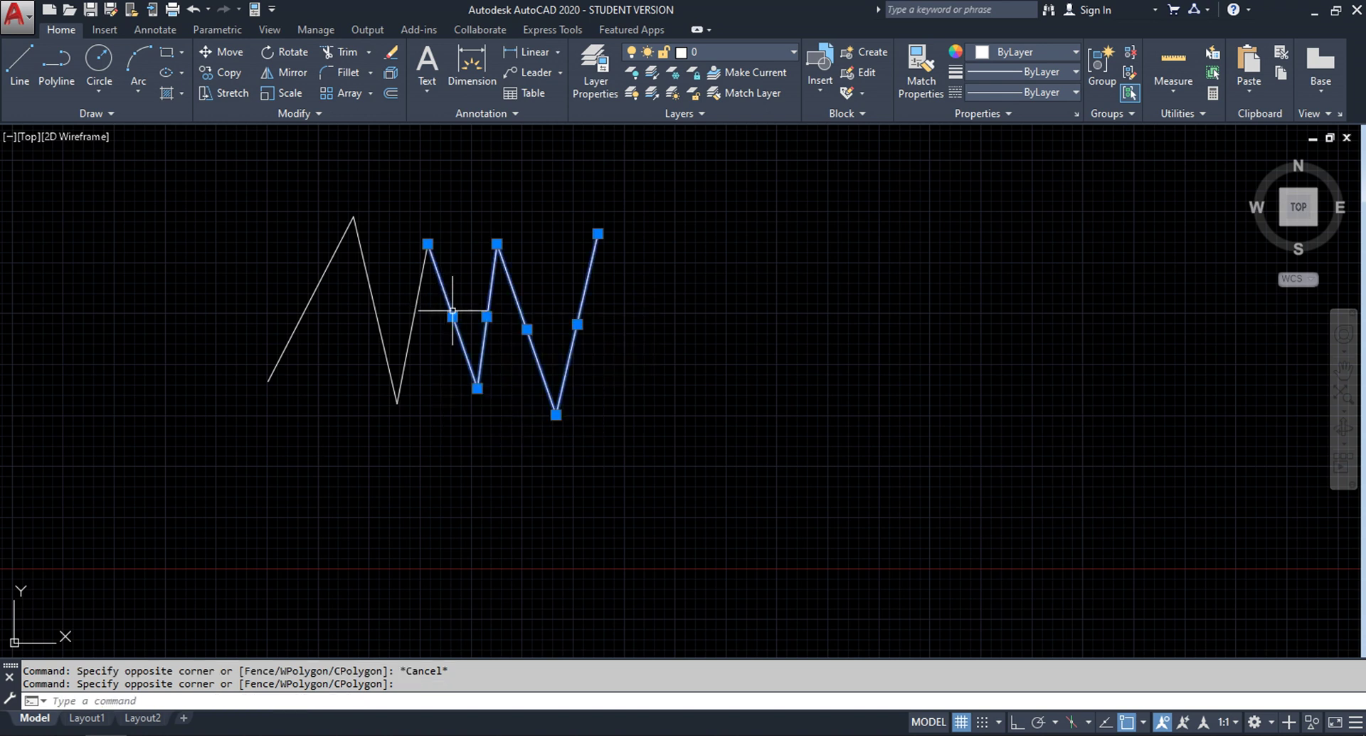
pyautogui.press('Escape')
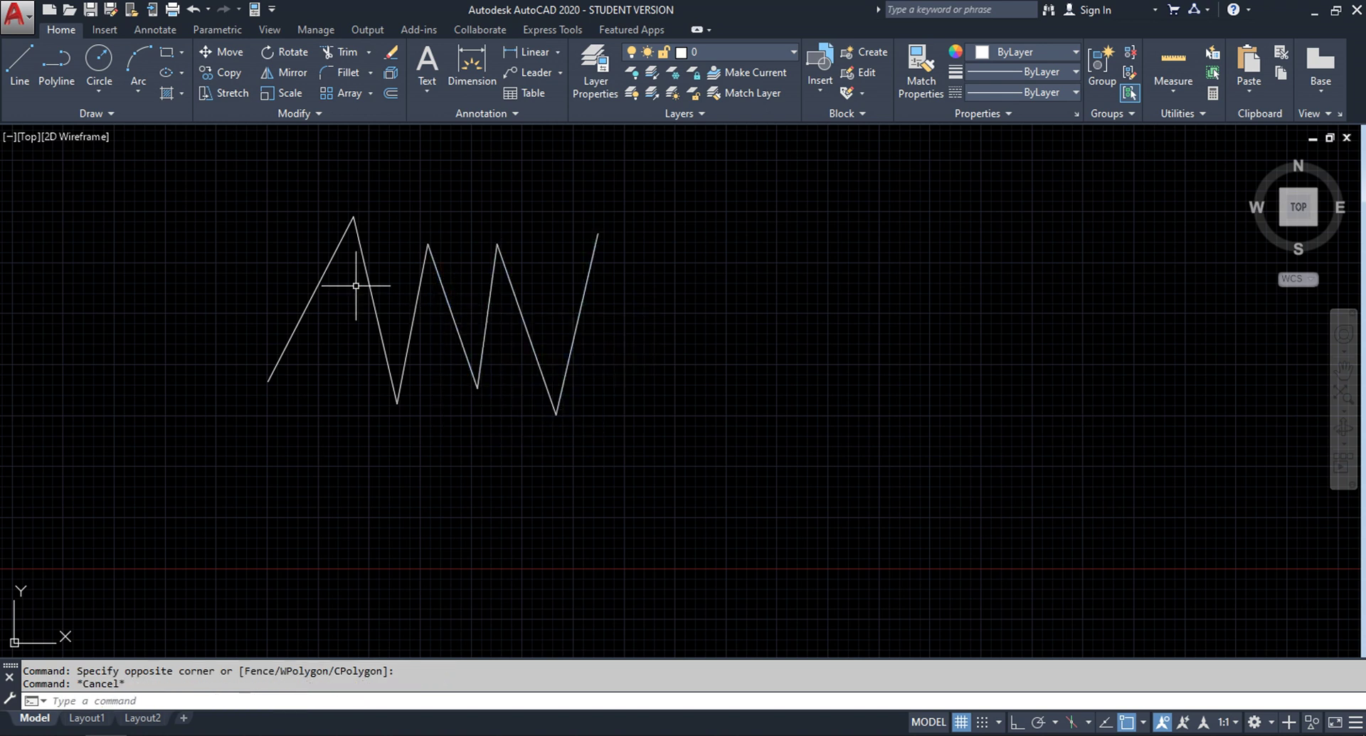
# Step: Preview window selections from left to right over the zigzag's left part, cancelling each one
pyautogui.click(178, 171)
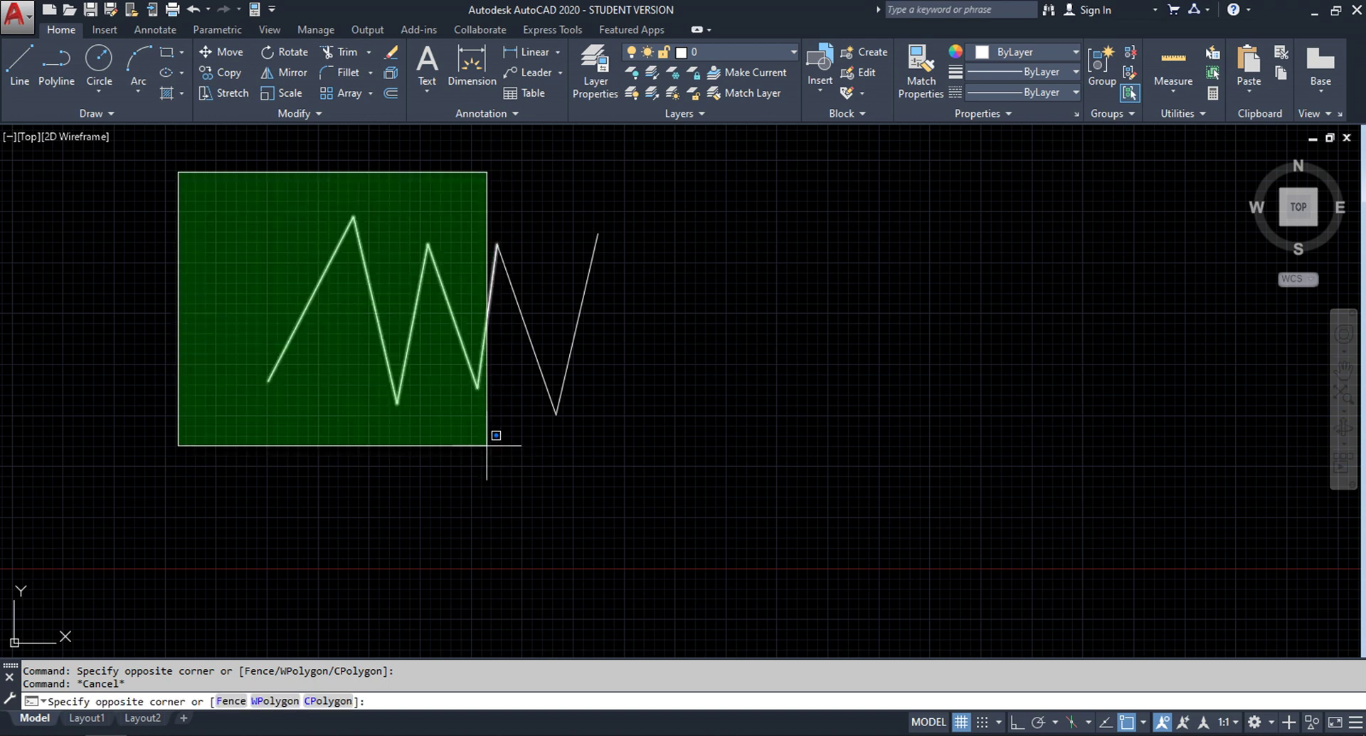
pyautogui.press('Escape')
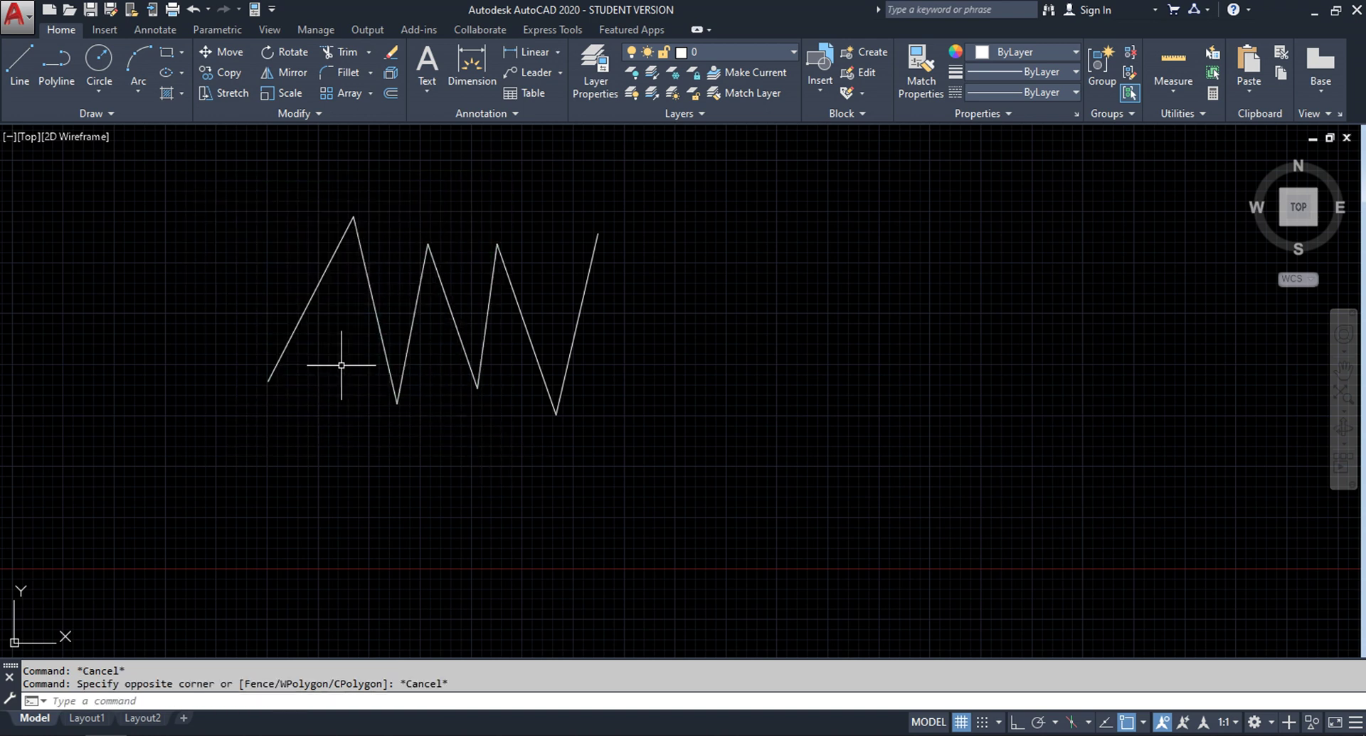
pyautogui.click(226, 408)
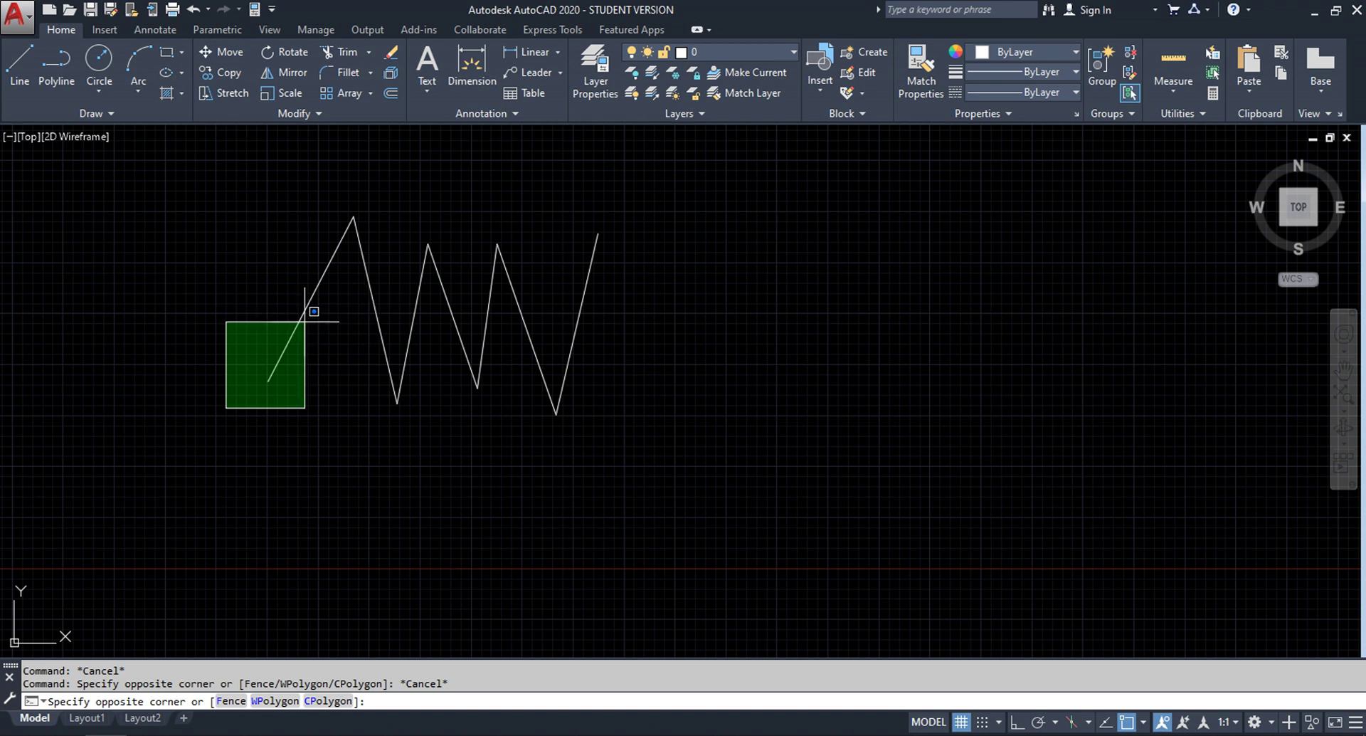
pyautogui.press('Escape')
# Step: Test a crossing lasso and crossing windows from the zigzag's right side, clearing the selection after each
pyautogui.moveTo(676, 355); pyautogui.dragTo(451, 270)
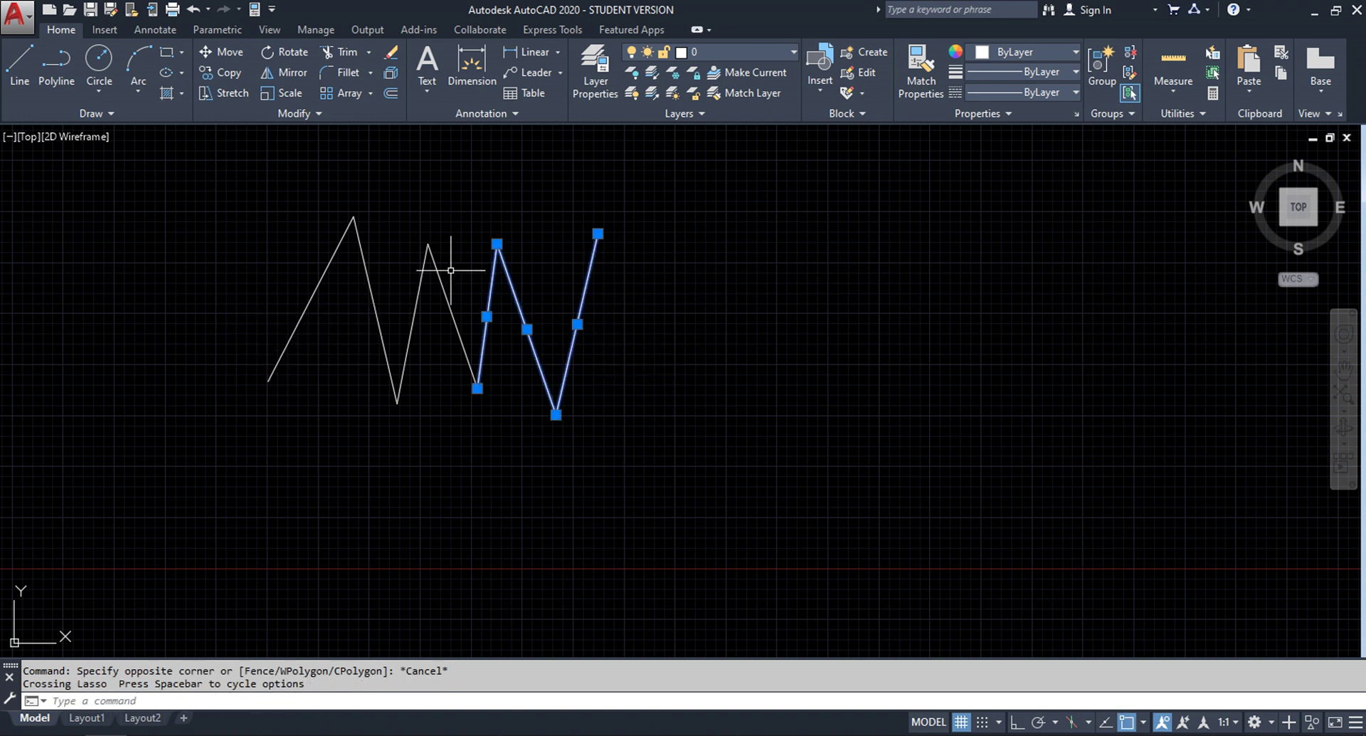
pyautogui.press('Escape')
pyautogui.press('Escape')
pyautogui.click(694, 242)
pyautogui.click(396, 430)
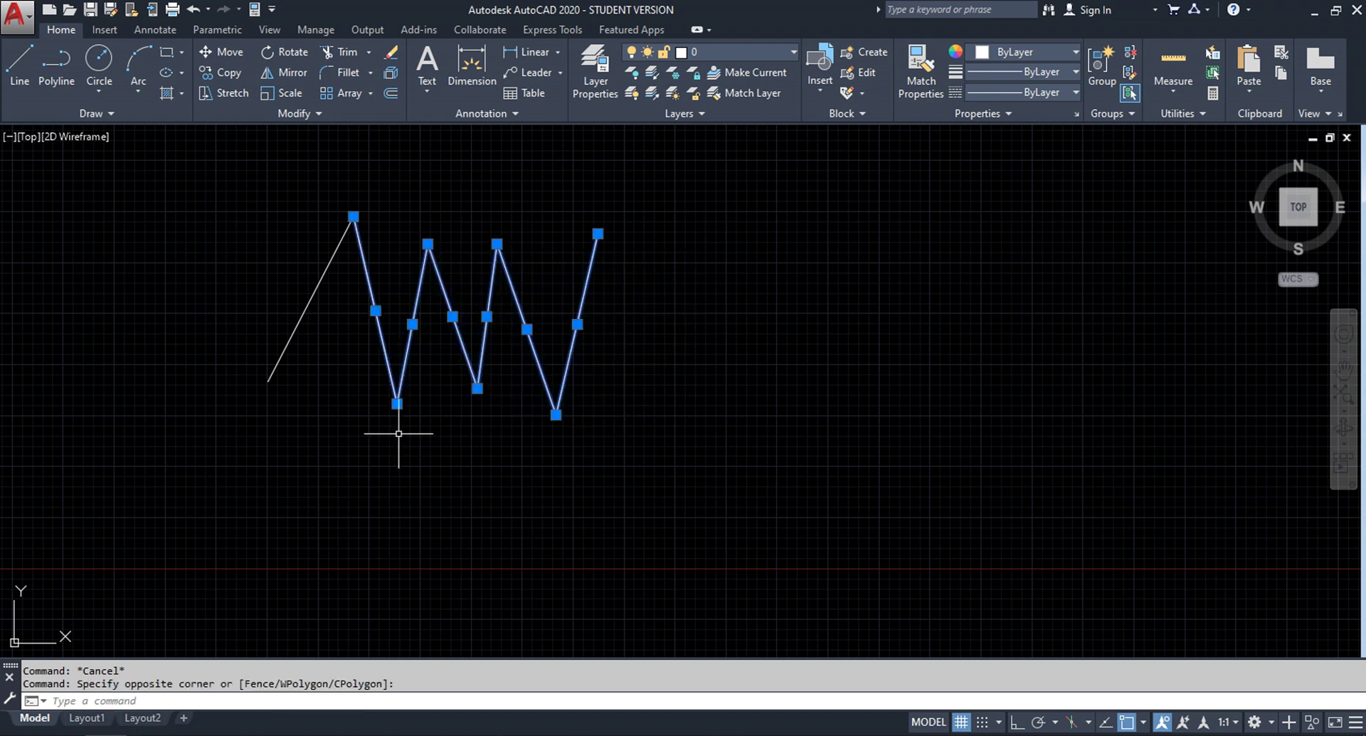
pyautogui.press('Escape')
pyautogui.click(639, 456)
pyautogui.click(500, 327)
pyautogui.press('Escape')
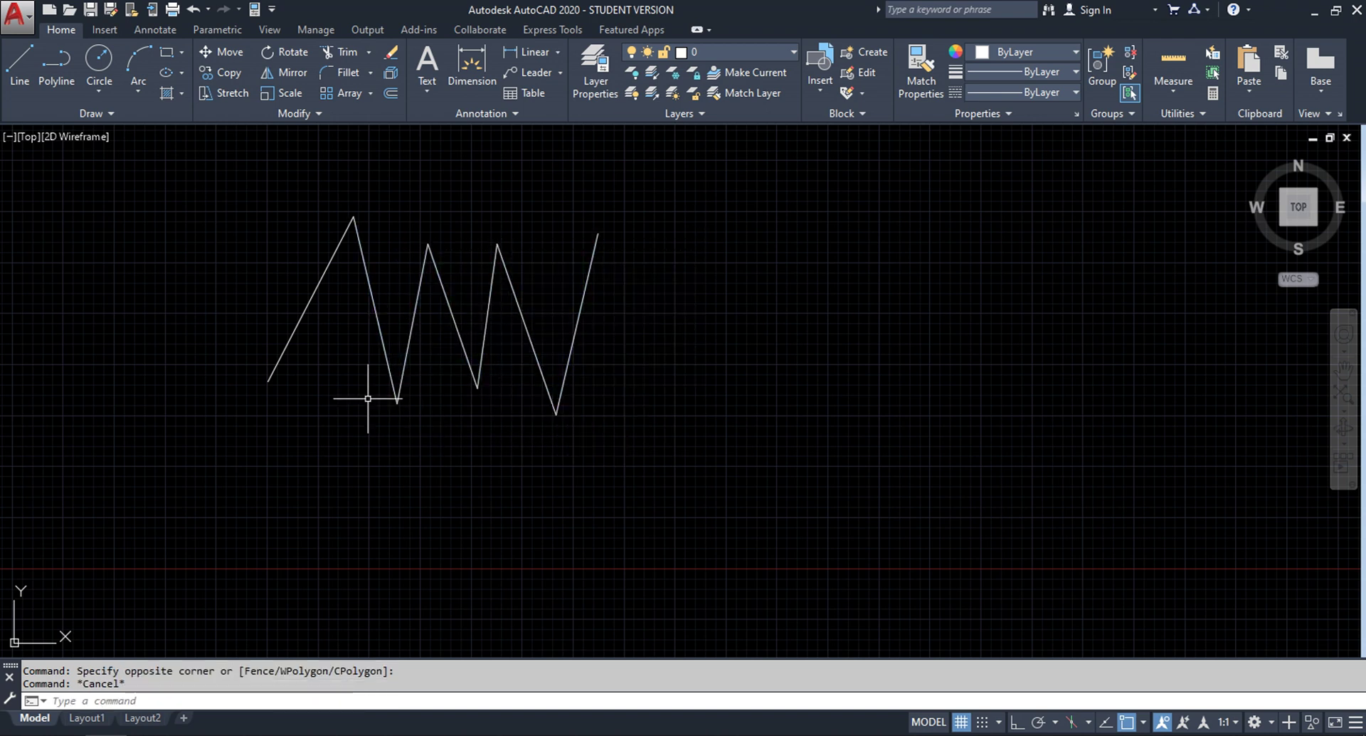
# Step: Test window selections from the zigzag's left side, and clear the resulting selection
pyautogui.click(246, 452)
pyautogui.click(492, 333)
pyautogui.click(183, 191)
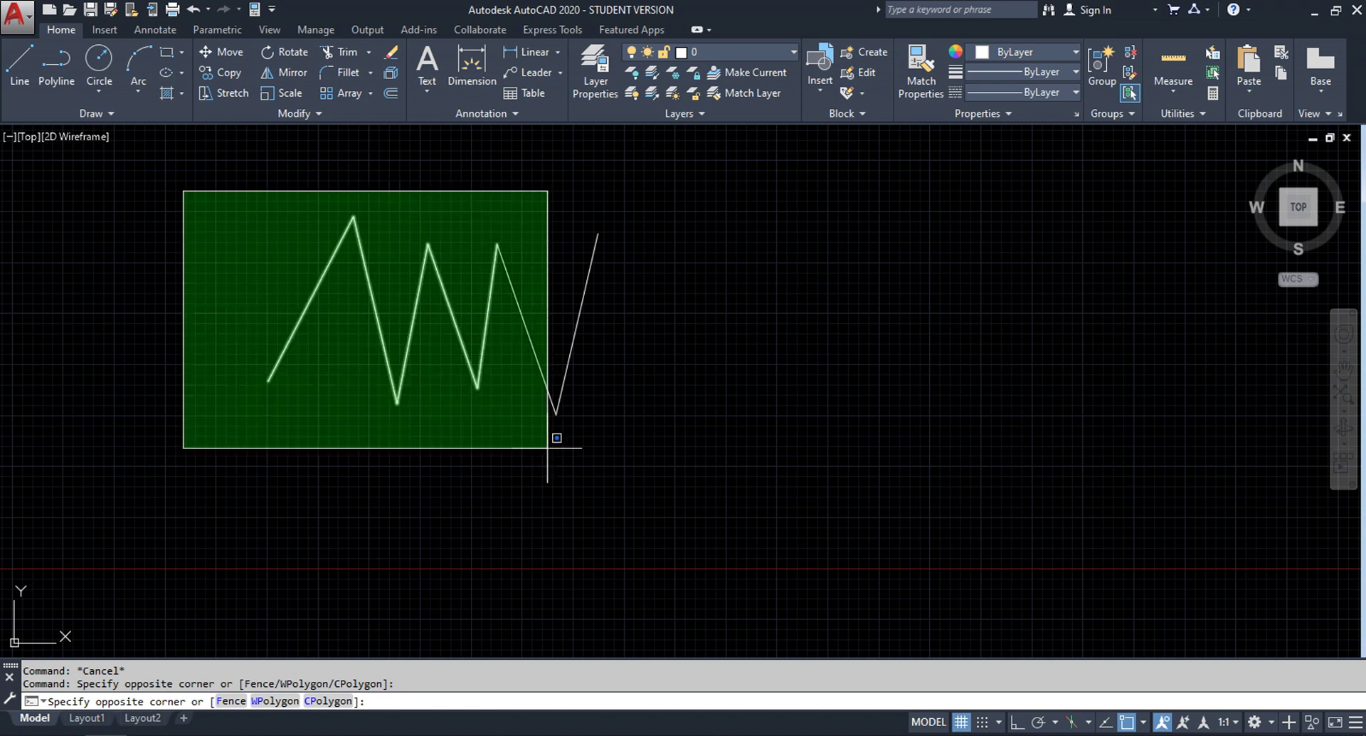
pyautogui.click(556, 445)
pyautogui.press('Escape')
pyautogui.press('Escape')
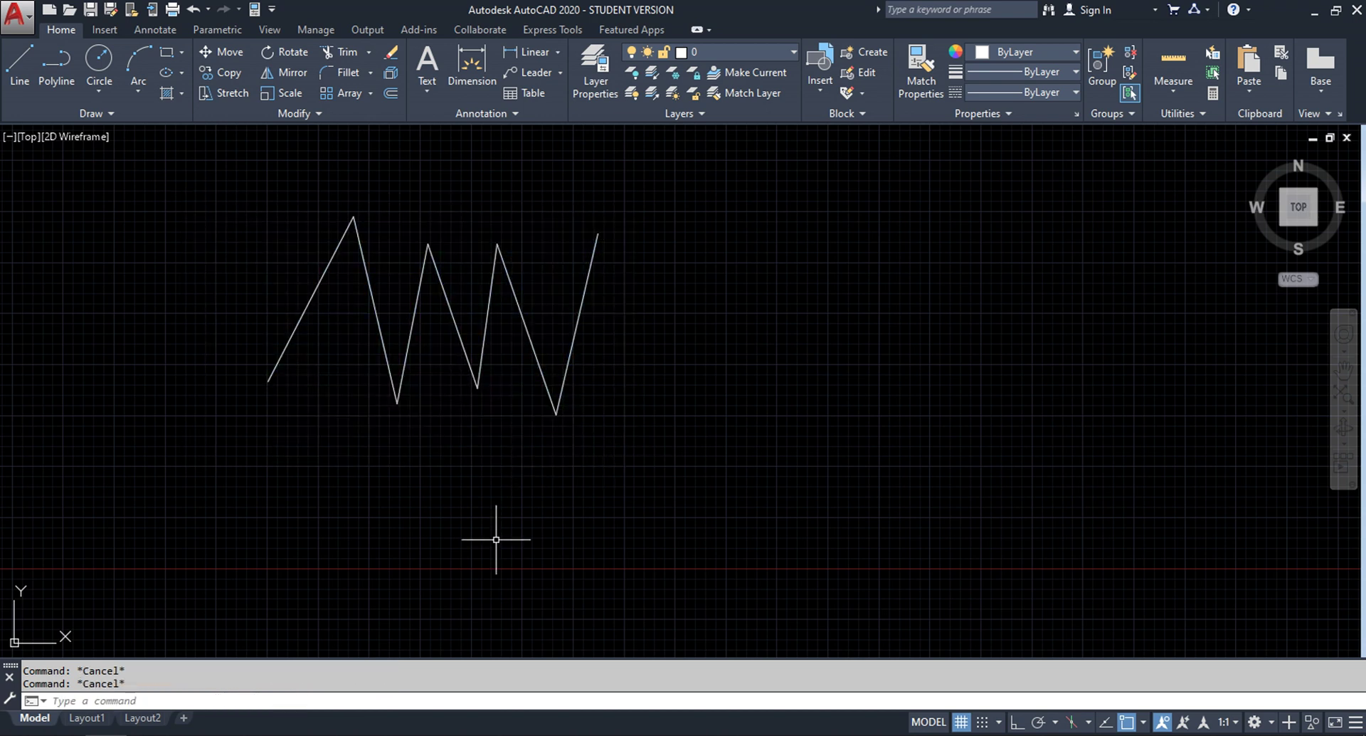
pyautogui.click(1180, 733)
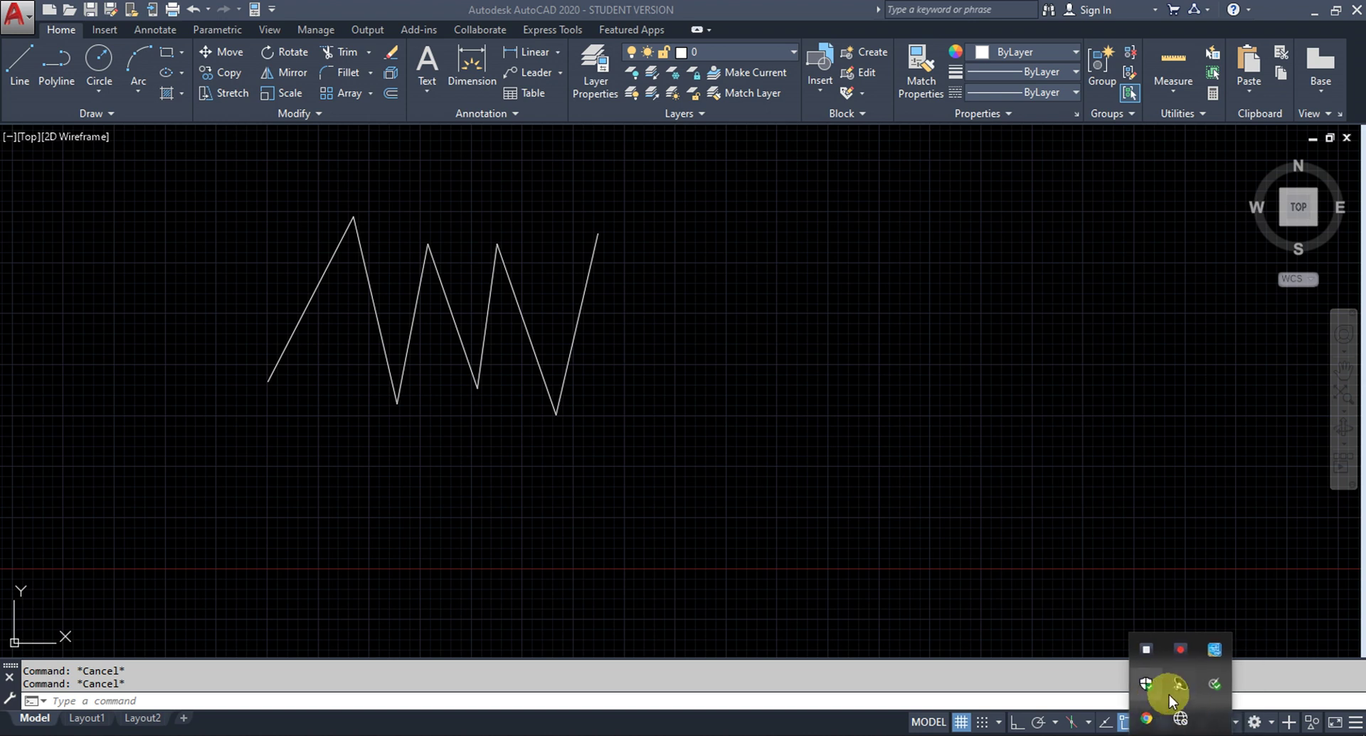
pyautogui.click(1177, 651)
pyautogui.click(1188, 650)
pyautogui.click(1184, 649)
pyautogui.click(676, 436)
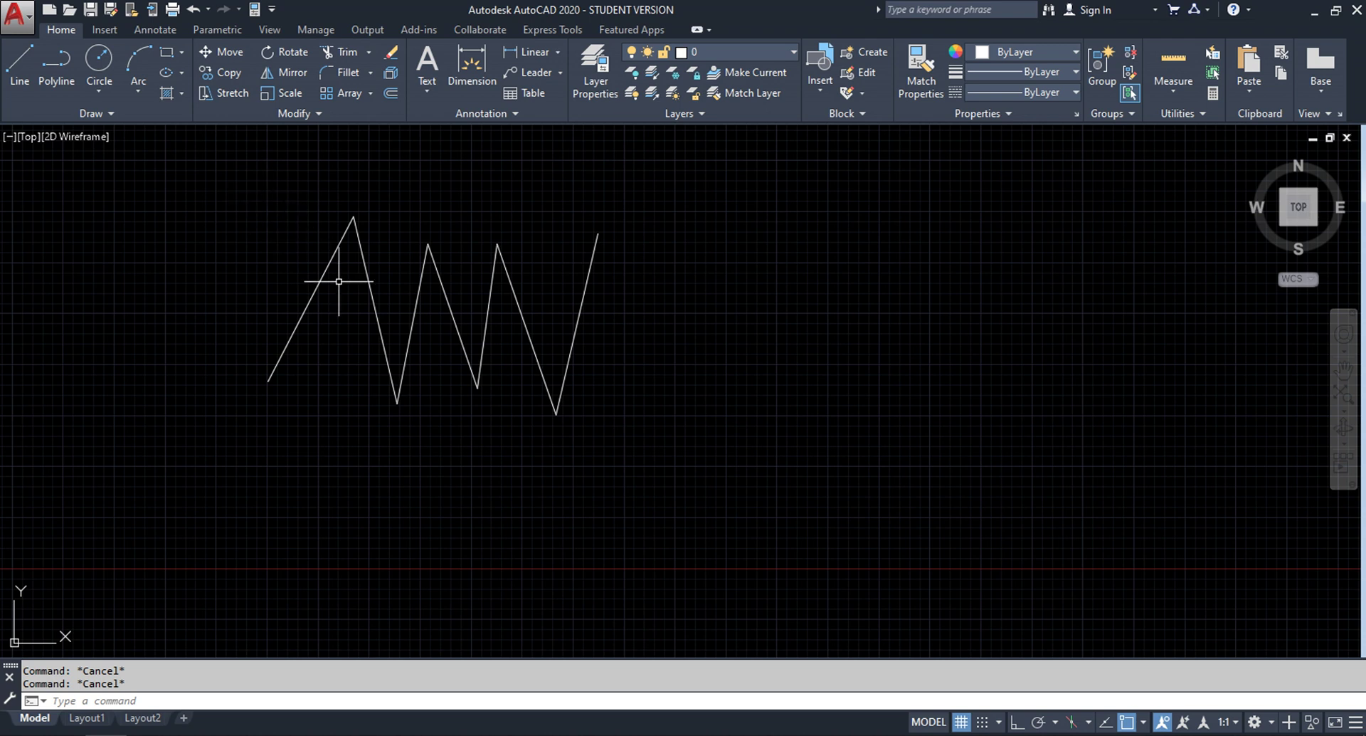
pyautogui.click(1011, 735)
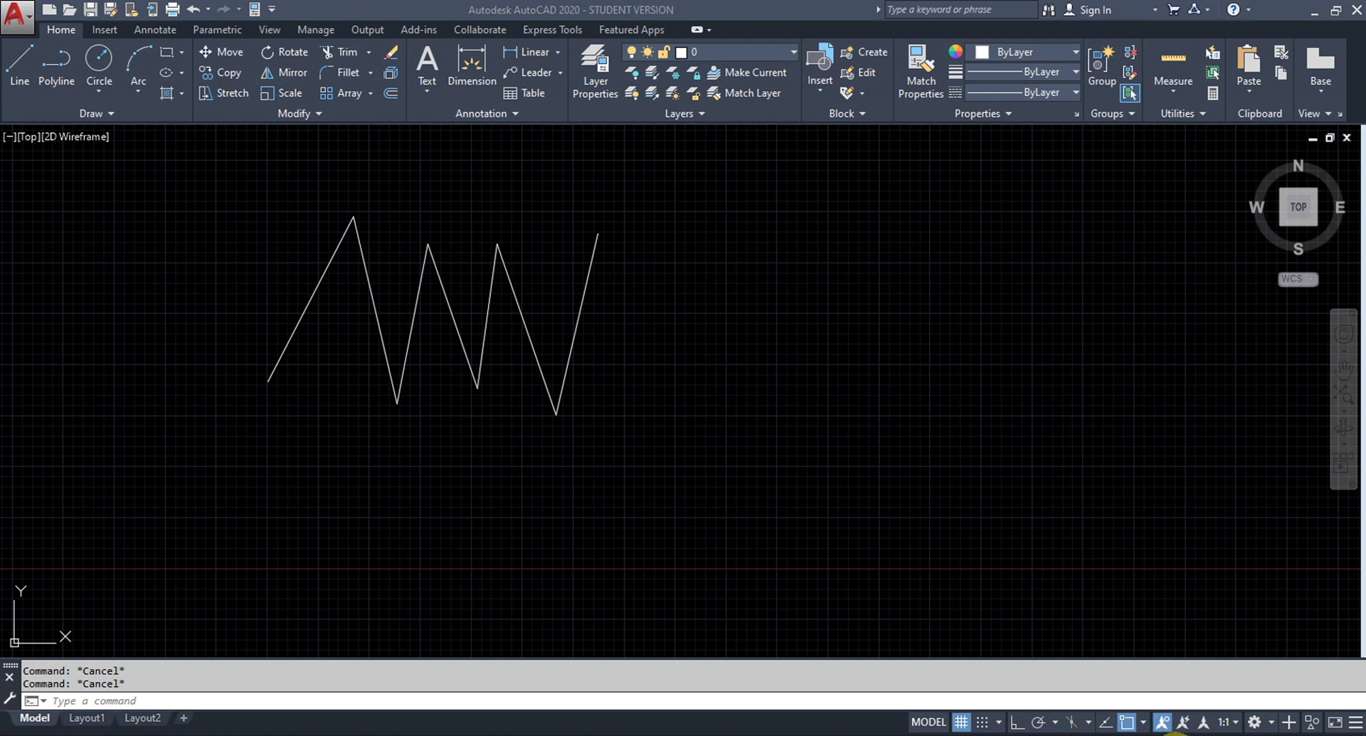
pyautogui.click(1182, 733)
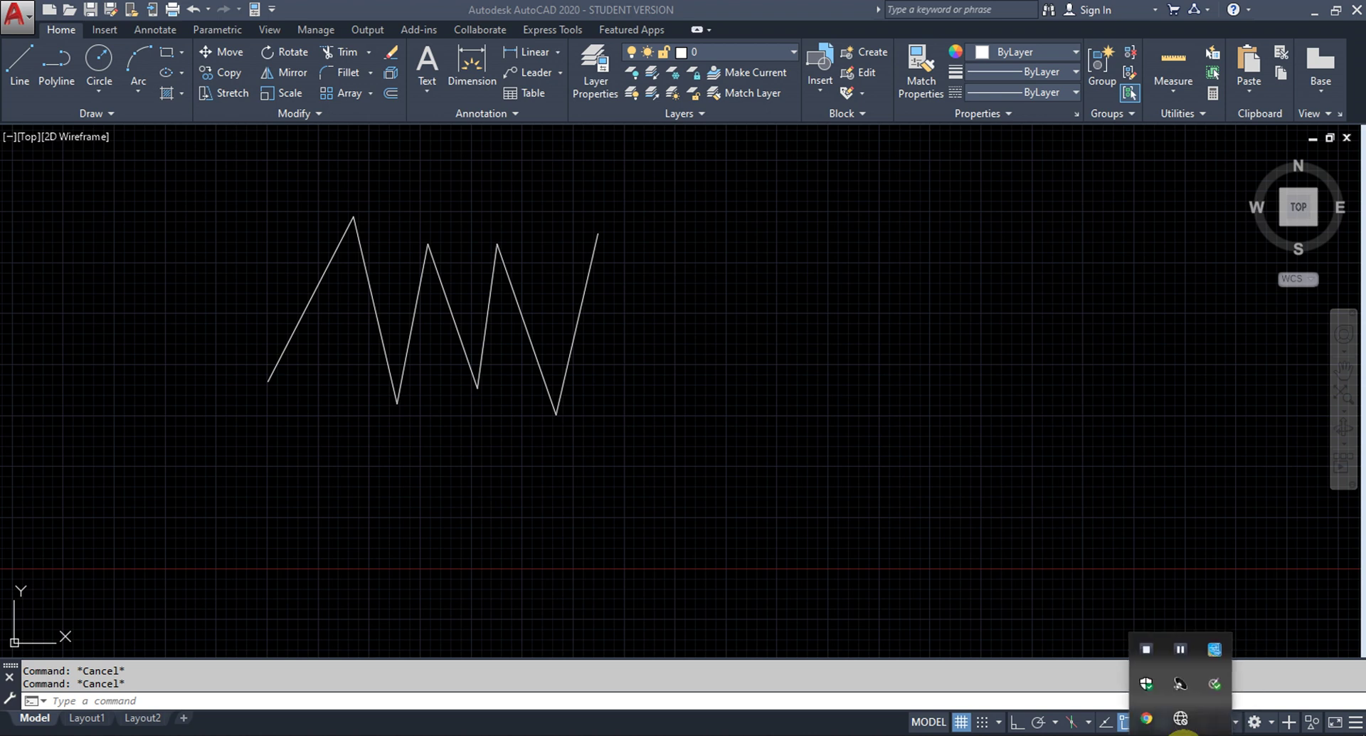
pyautogui.click(1181, 649)
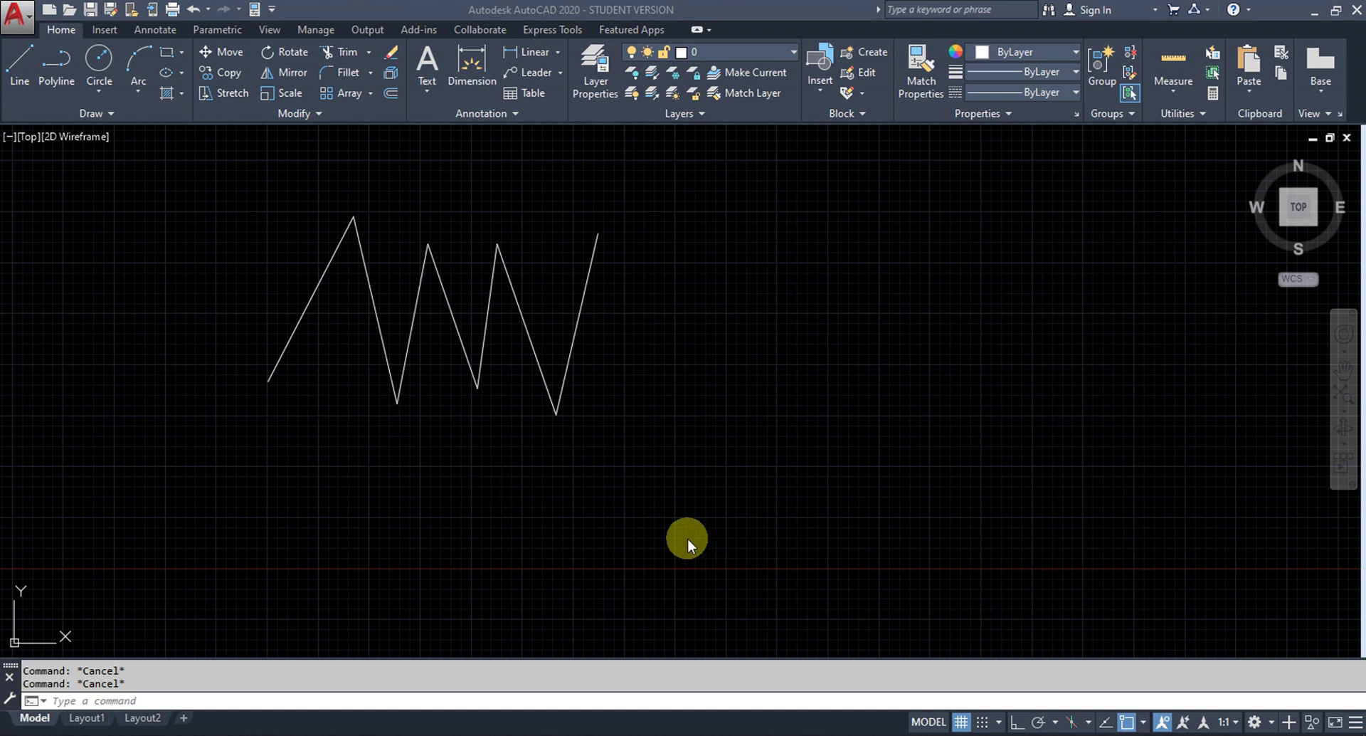
# Step: Open the visual effect settings in the selection options and set the crossing selection color to Green
pyautogui.click(366, 698)
pyautogui.write('op')
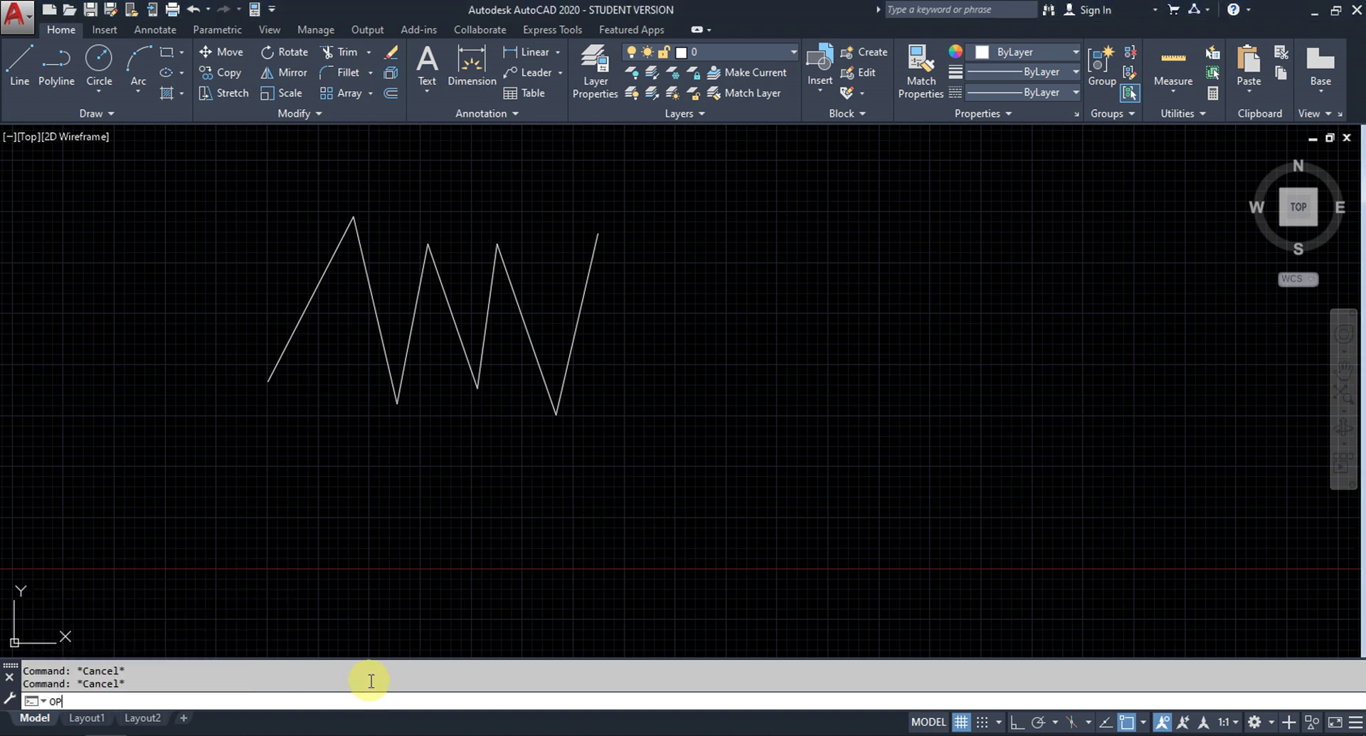
pyautogui.press('Return')
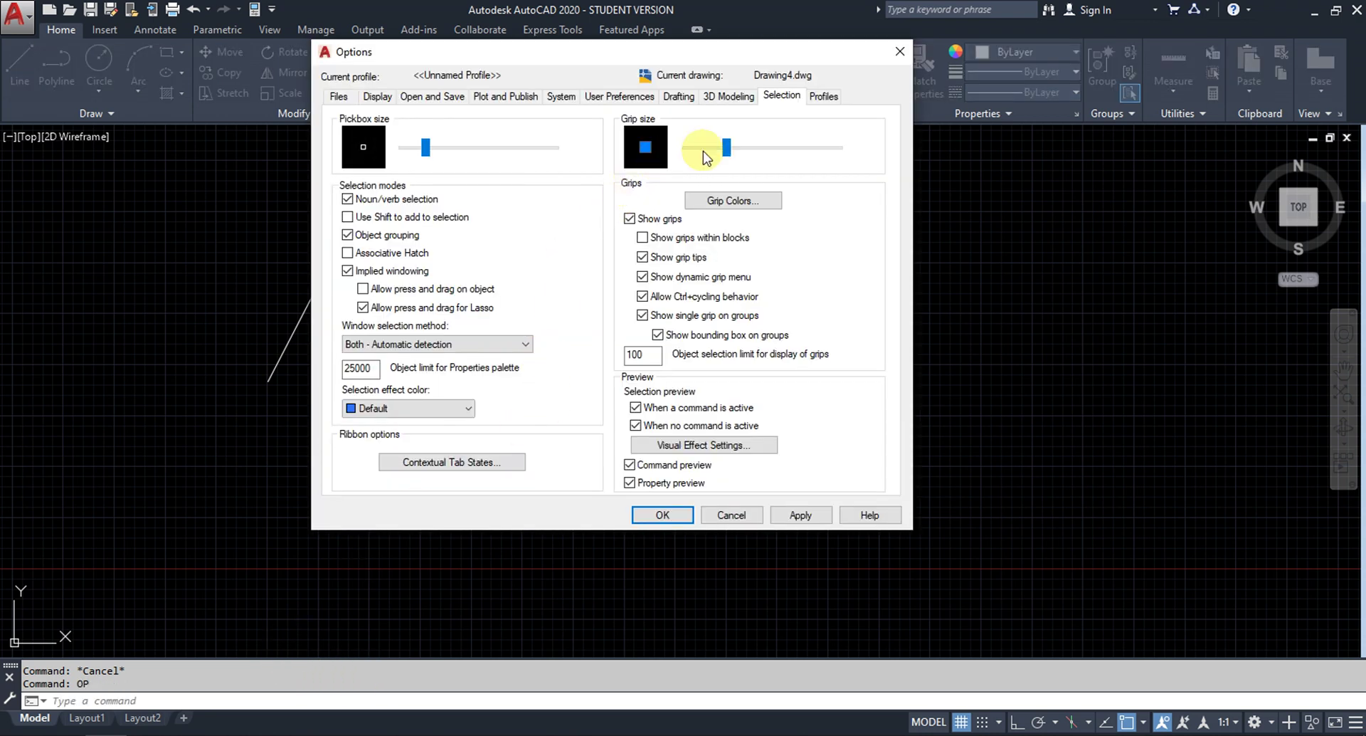
pyautogui.click(719, 445)
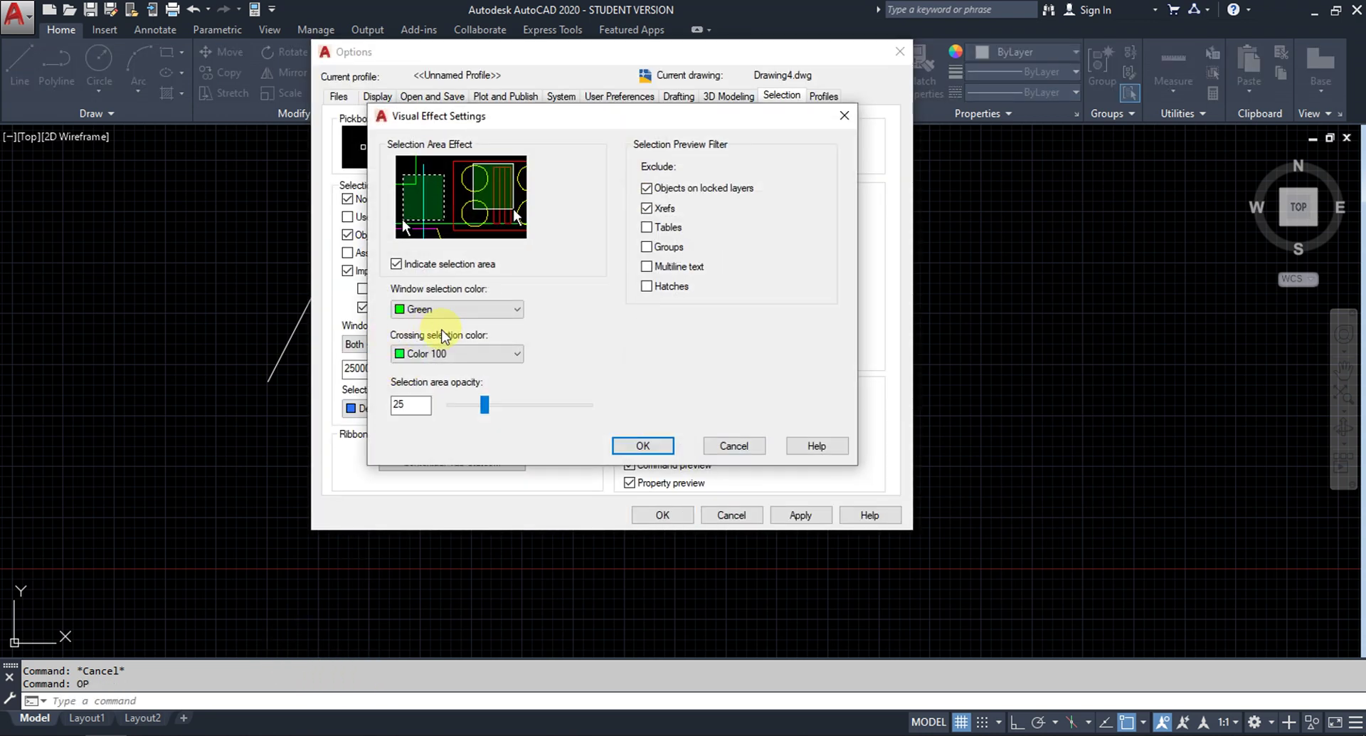
pyautogui.click(453, 354)
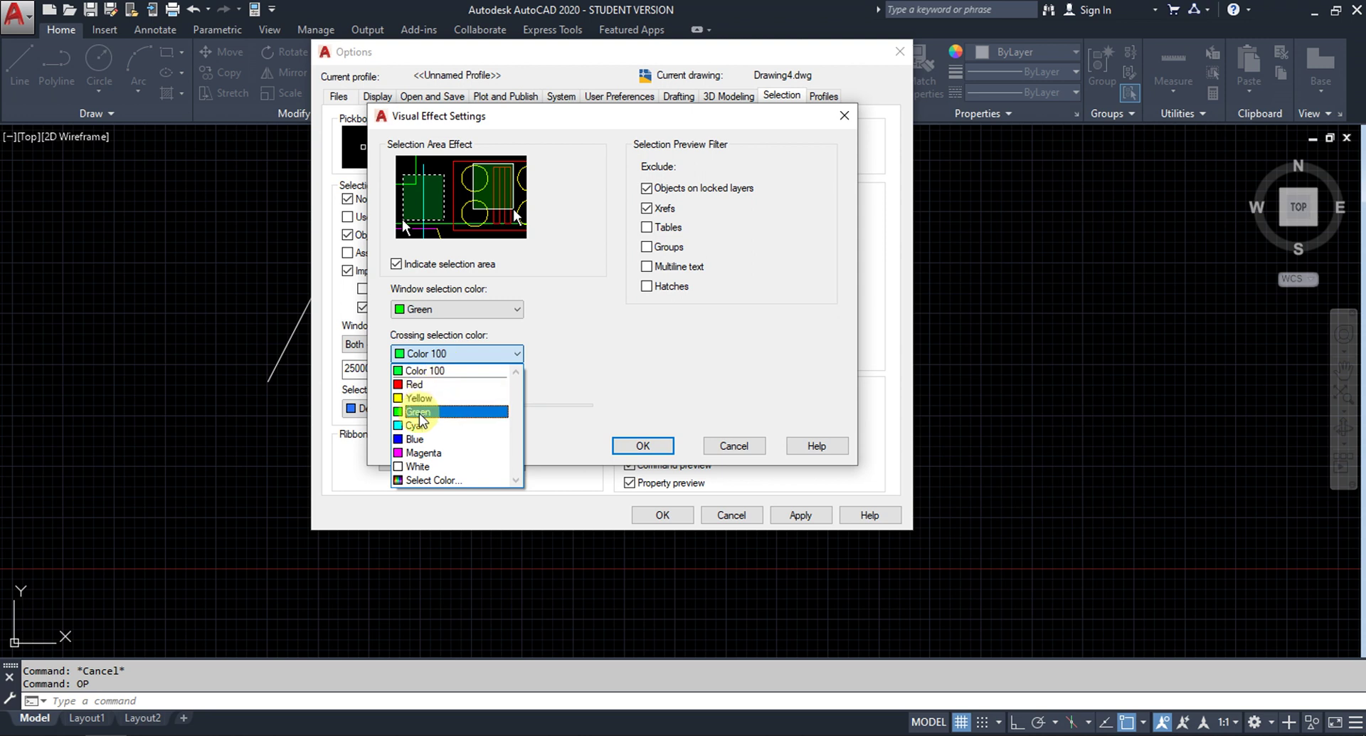
pyautogui.click(421, 439)
pyautogui.click(445, 354)
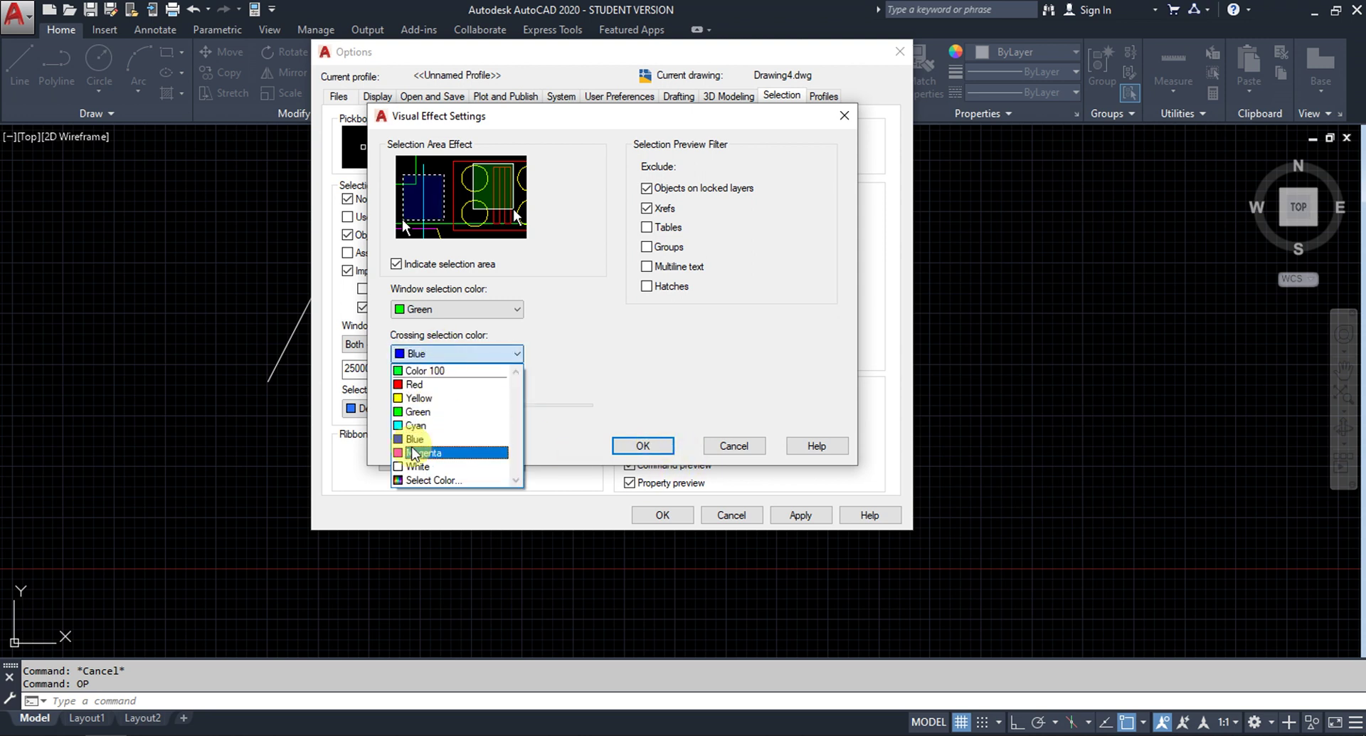
pyautogui.click(419, 411)
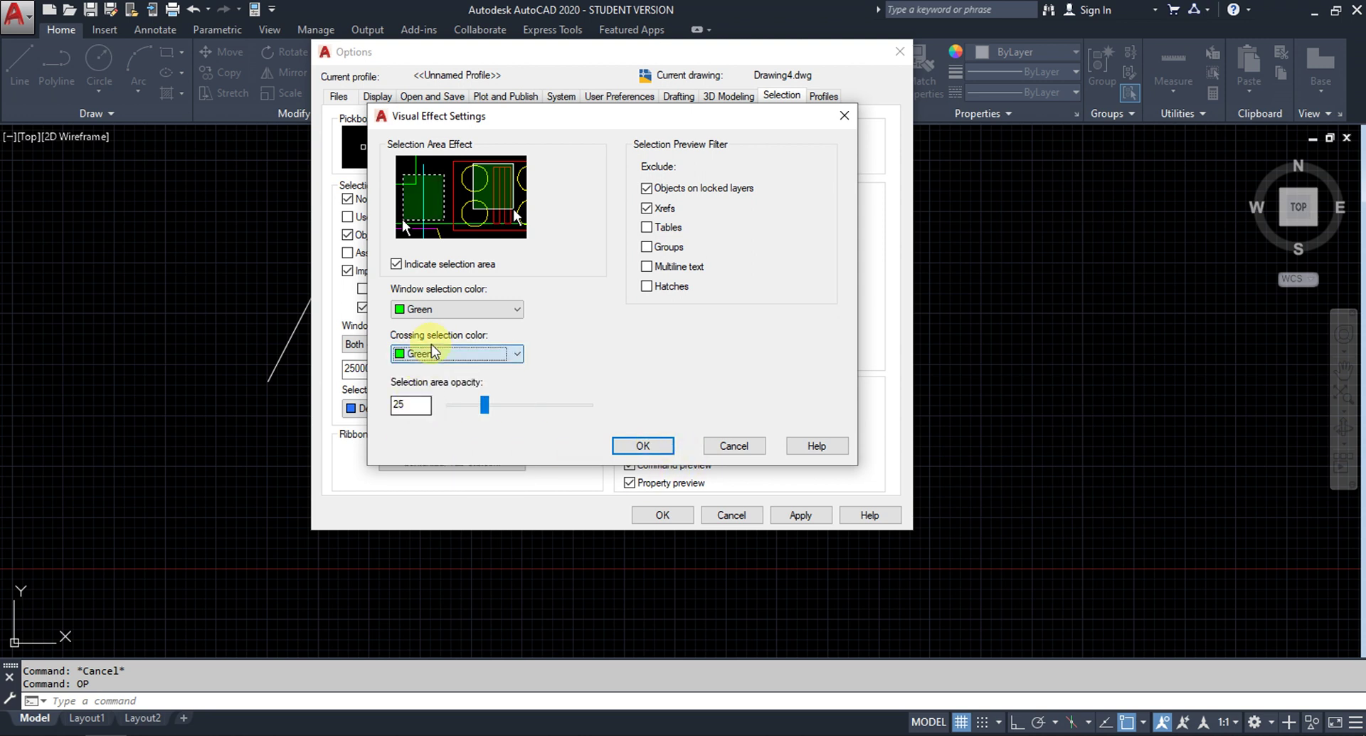
# Step: Set the window selection color to Blue and accept the visual effect settings and options
pyautogui.click(448, 308)
pyautogui.click(430, 382)
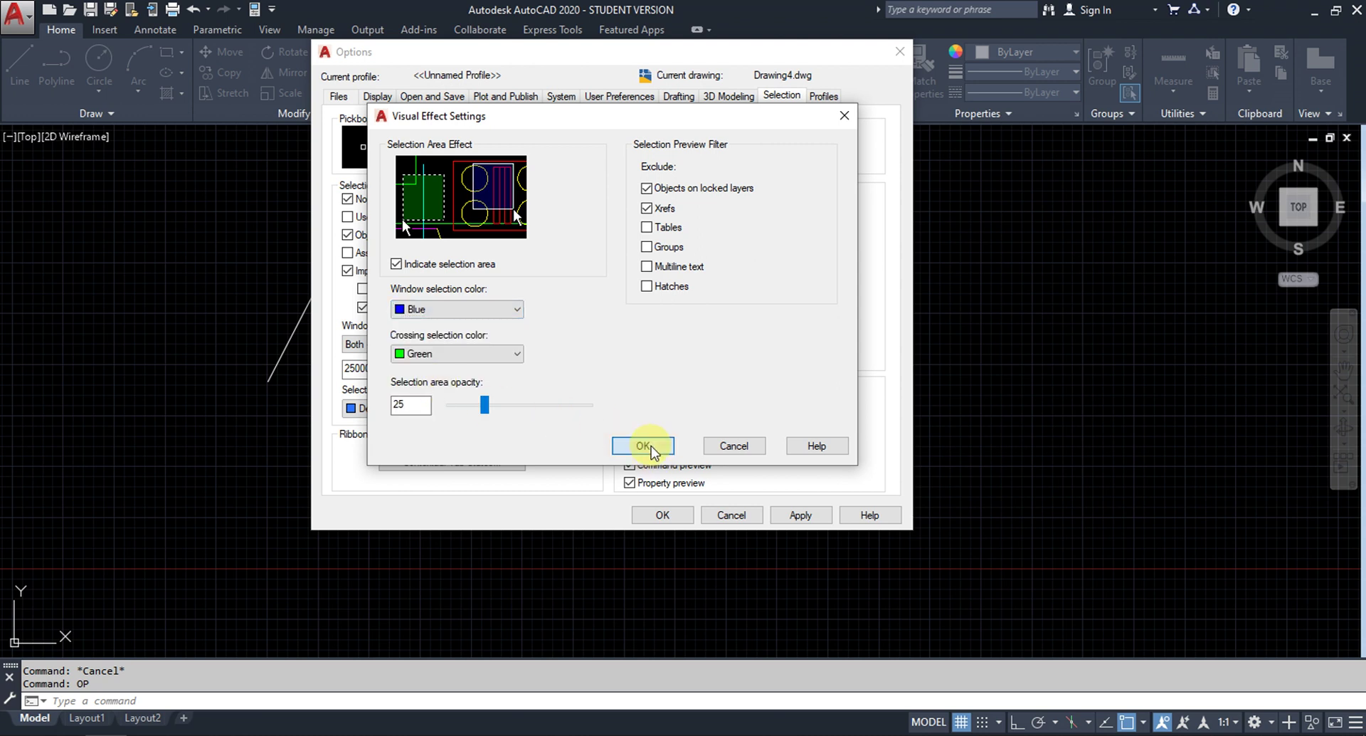
pyautogui.click(643, 445)
pyautogui.click(673, 520)
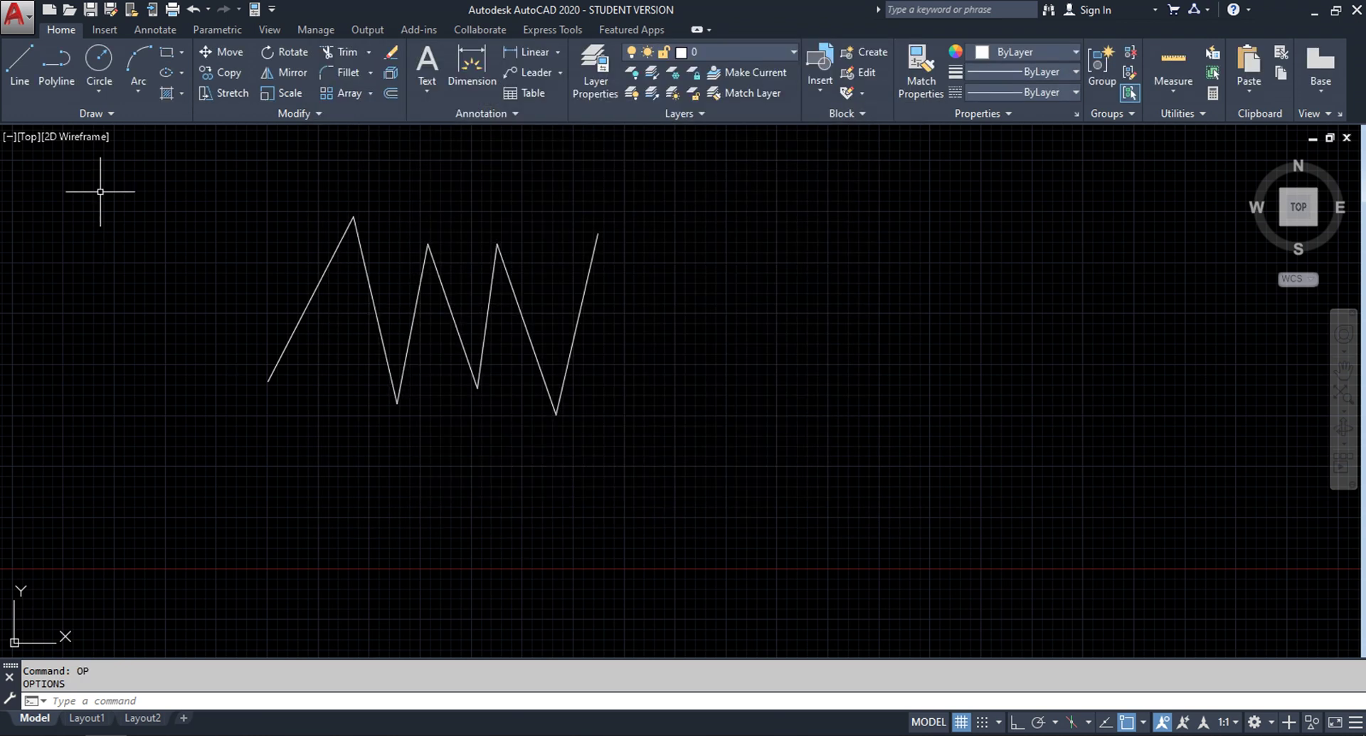
# Step: Window-select the whole zigzag to check the new selection color, and clear the selection
pyautogui.click(124, 173)
pyautogui.click(673, 482)
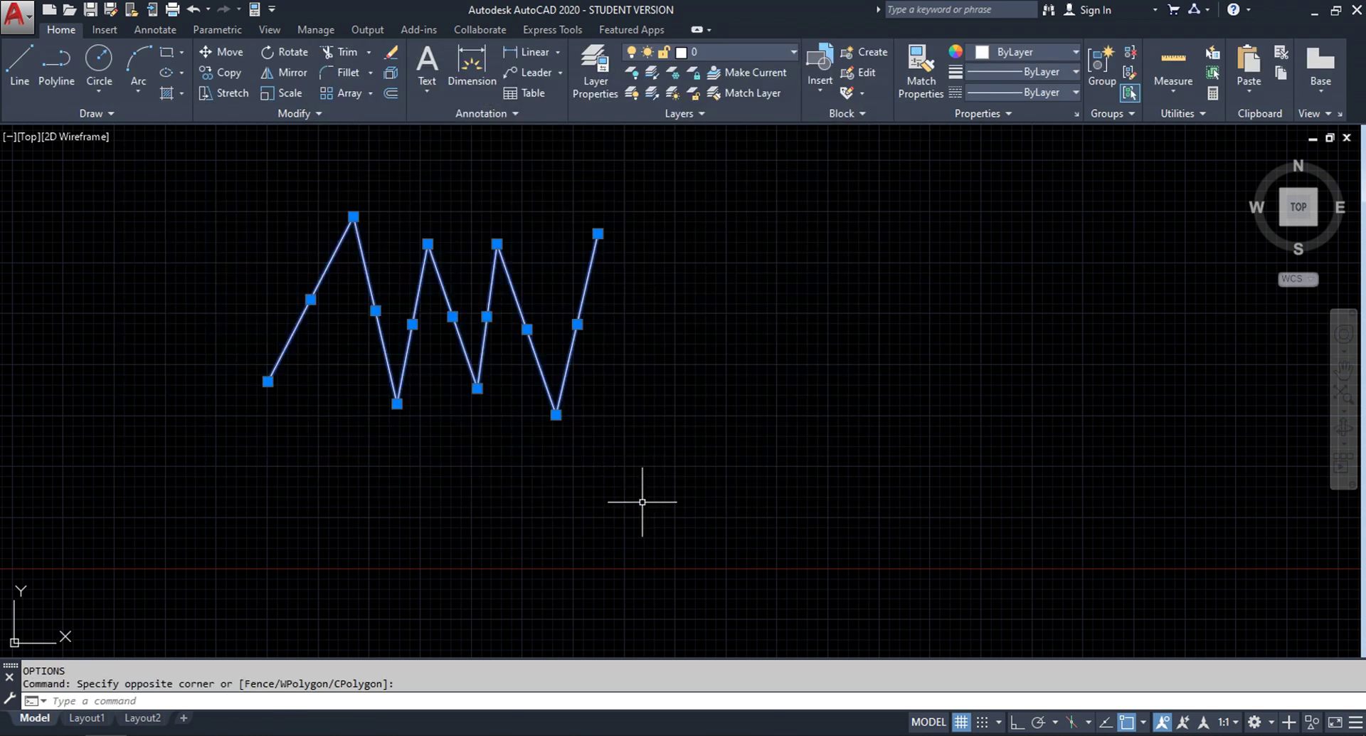
pyautogui.press('Escape')
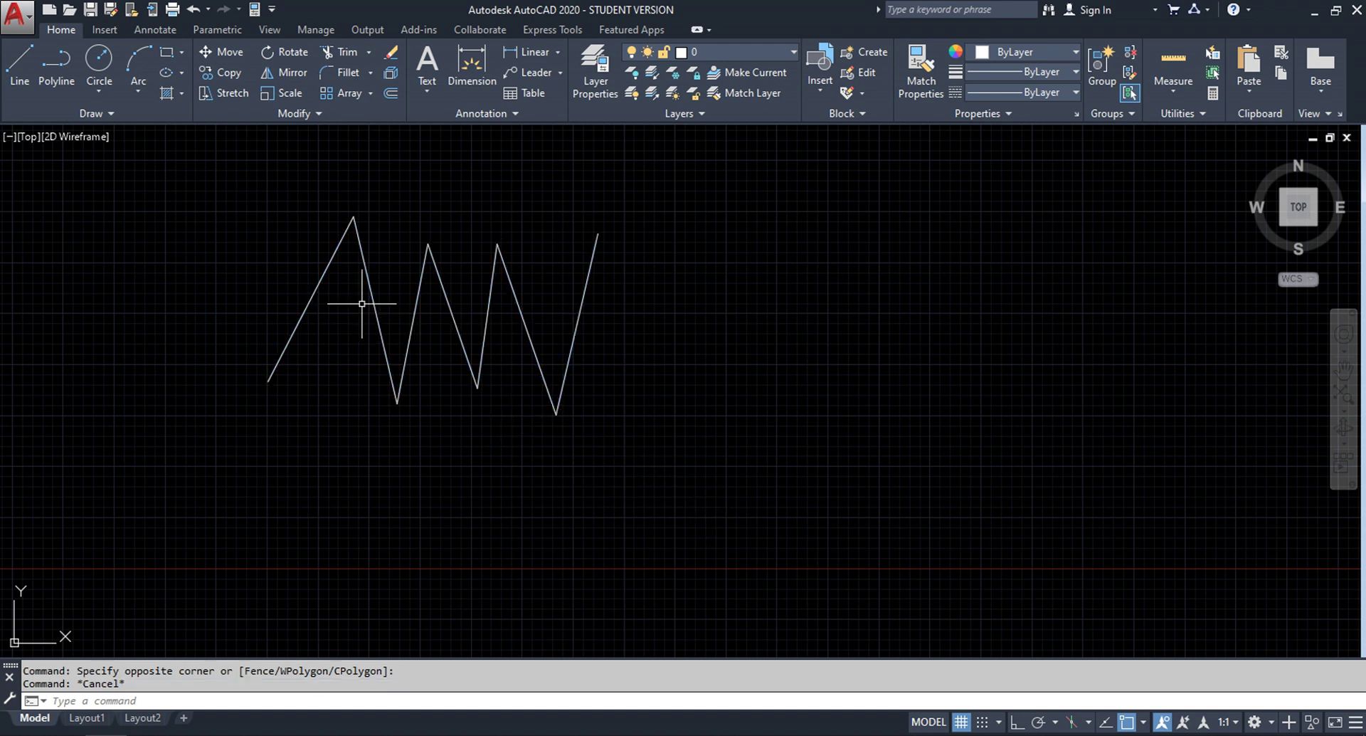
pyautogui.press('Escape')
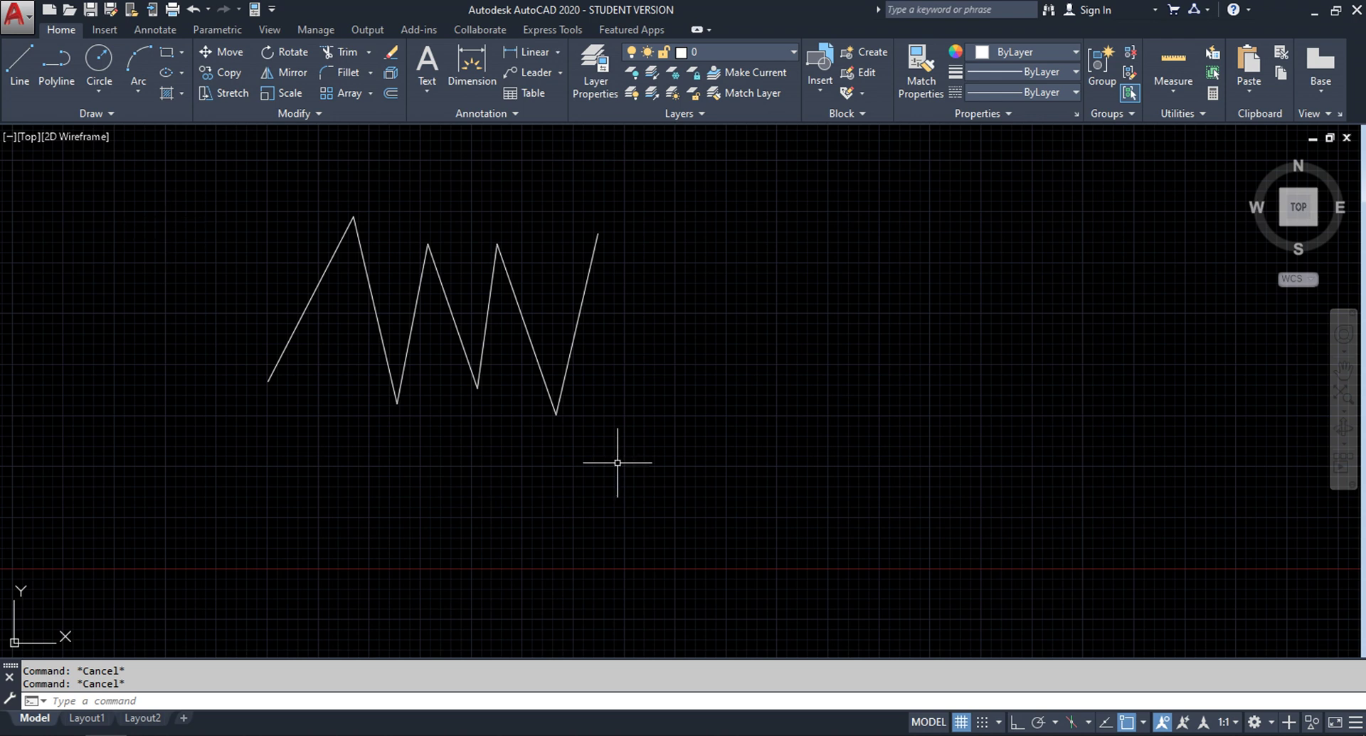
# Step: Test crossing selections on the whole zigzag and then on only its right-hand segments, clearing the selection after each
pyautogui.click(653, 478)
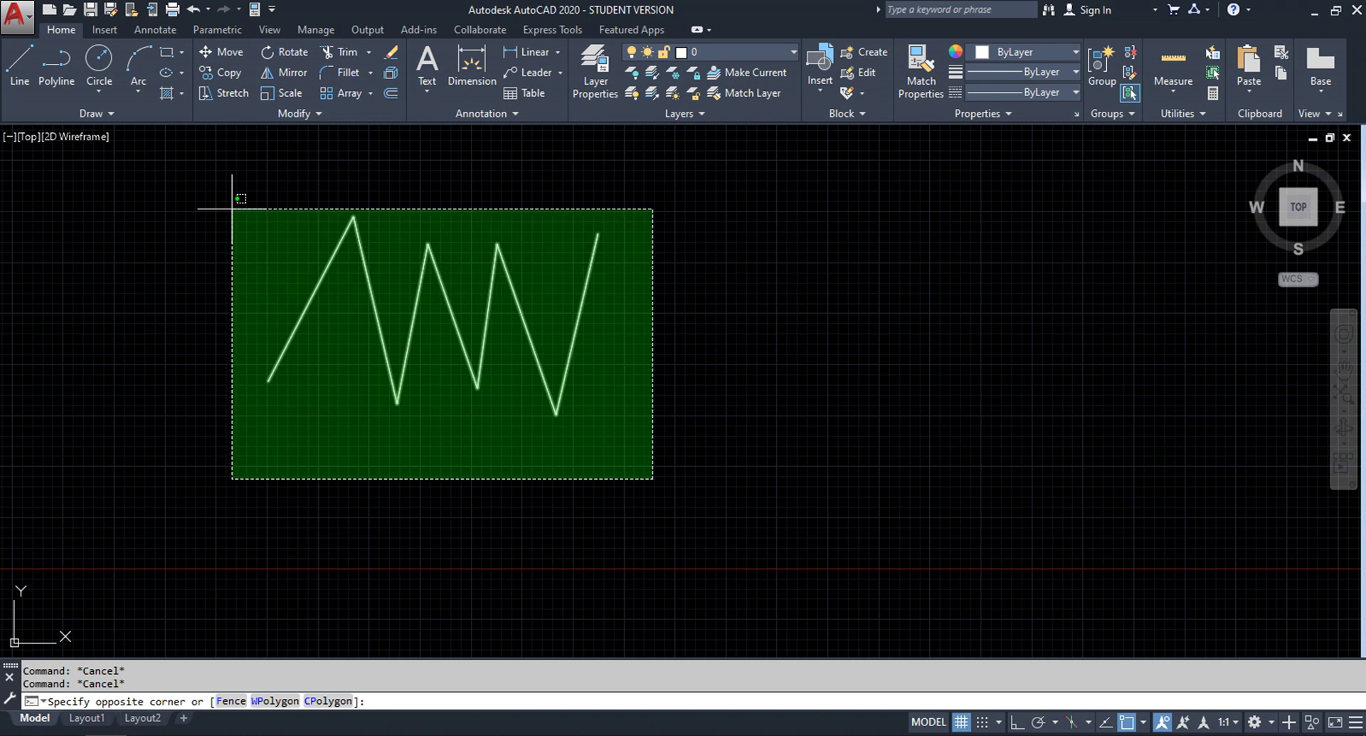
pyautogui.click(231, 208)
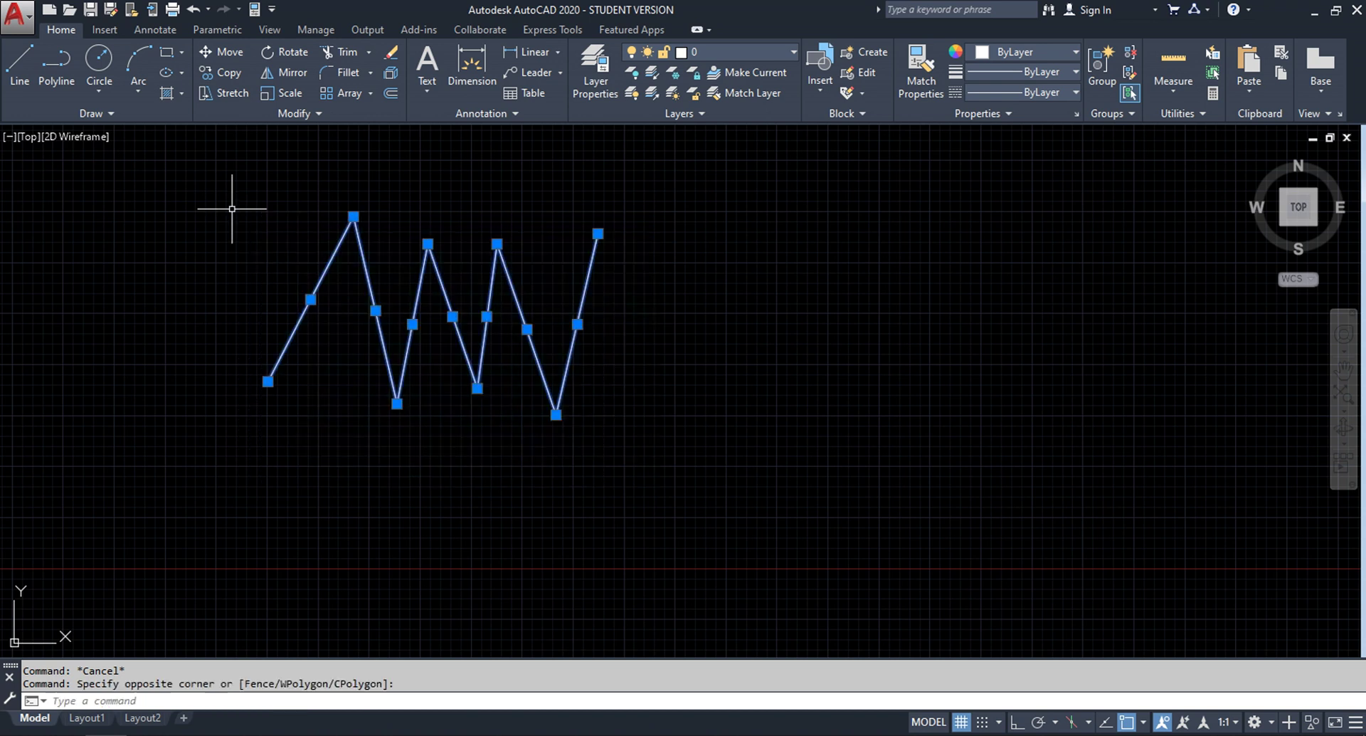
pyautogui.press('Escape')
pyautogui.click(660, 455)
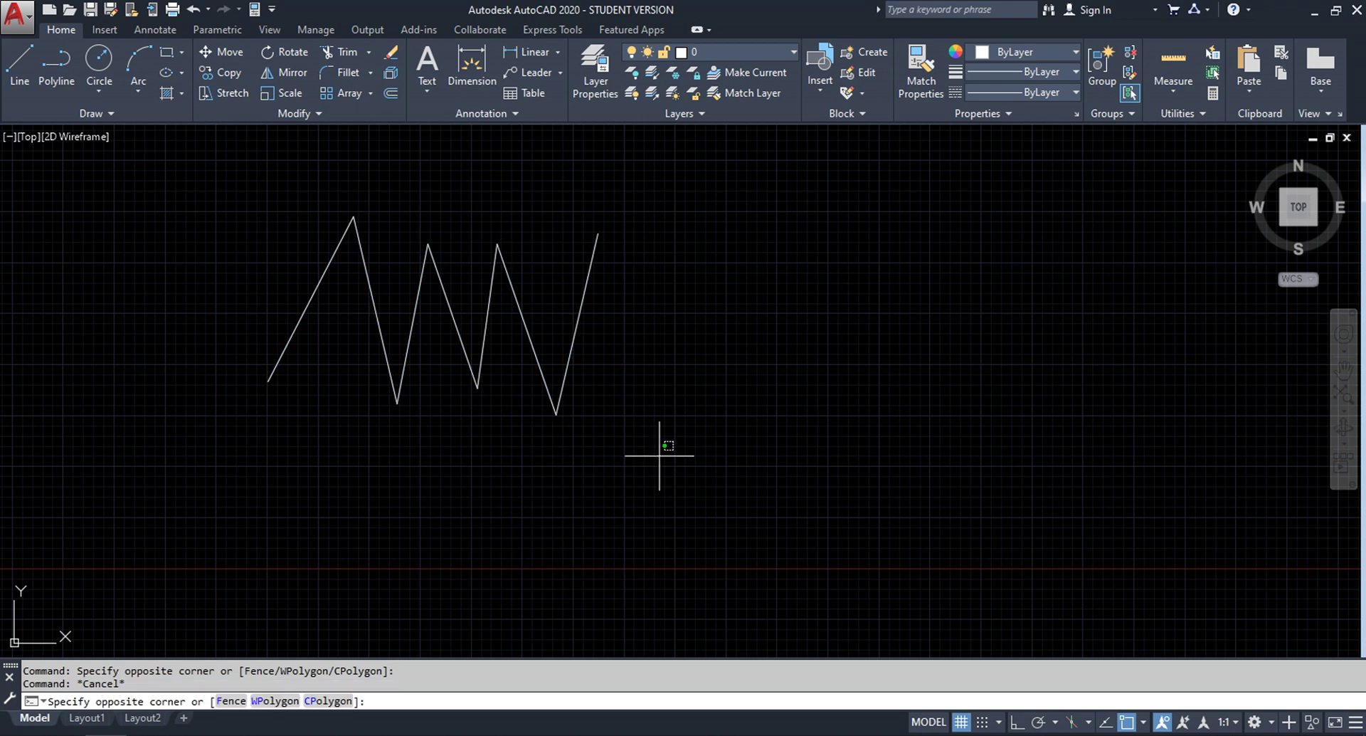
pyautogui.click(413, 330)
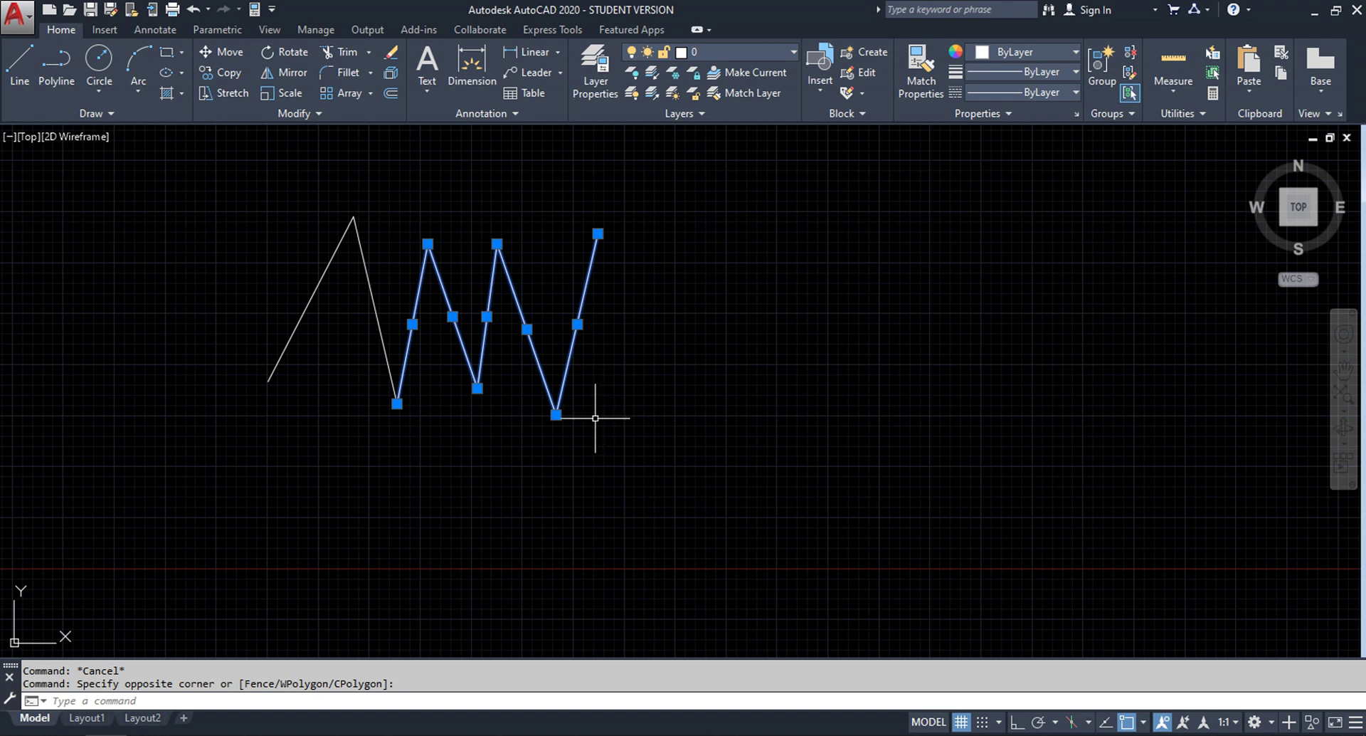
pyautogui.press('Escape')
# Step: Test a window selection from the zigzag's upper left that encloses all but its last two segments, and clear it
pyautogui.click(197, 189)
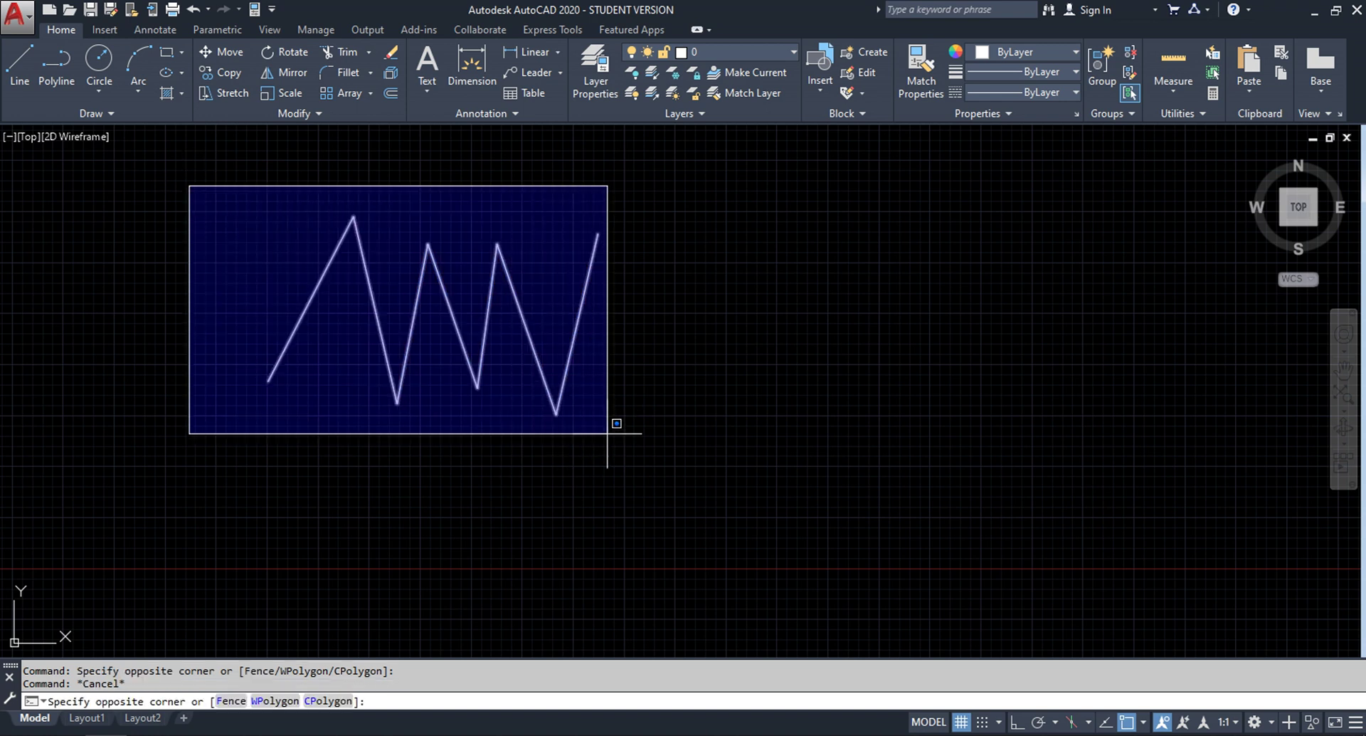
pyautogui.click(531, 450)
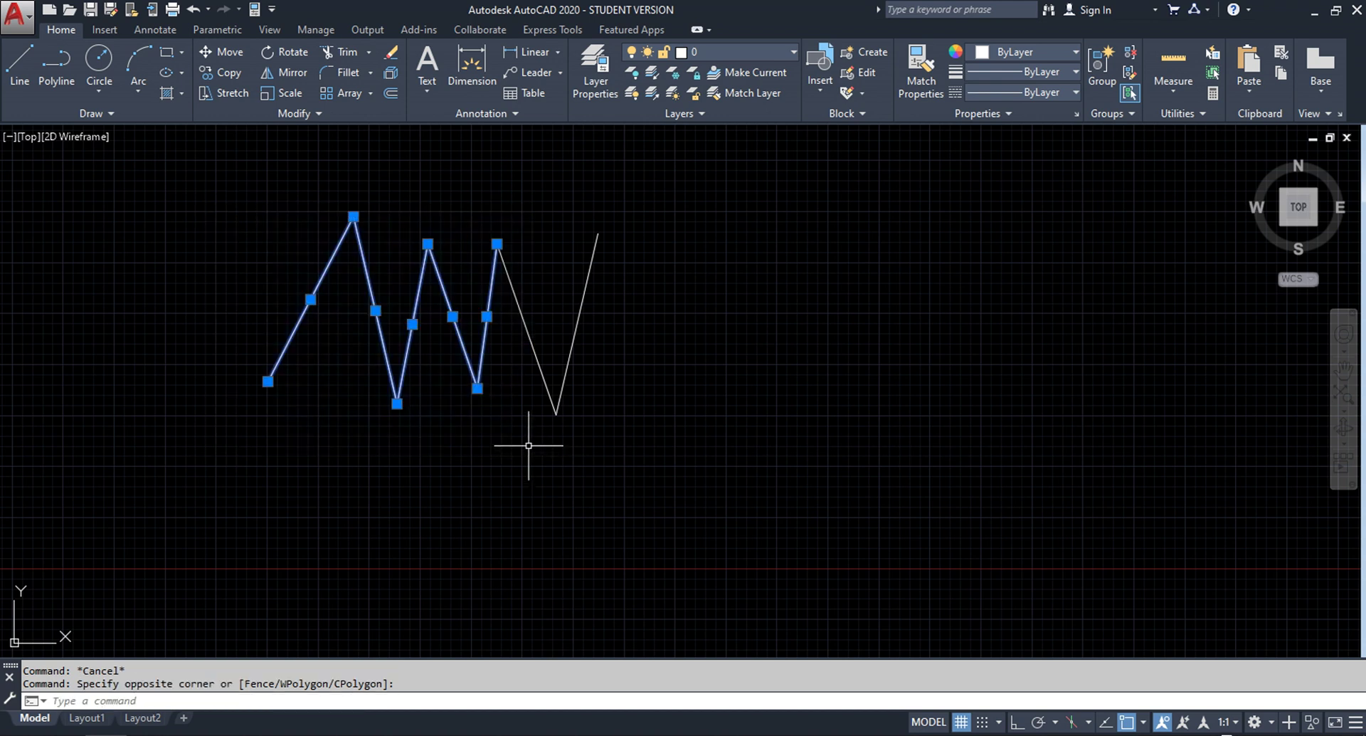
pyautogui.press('Escape')
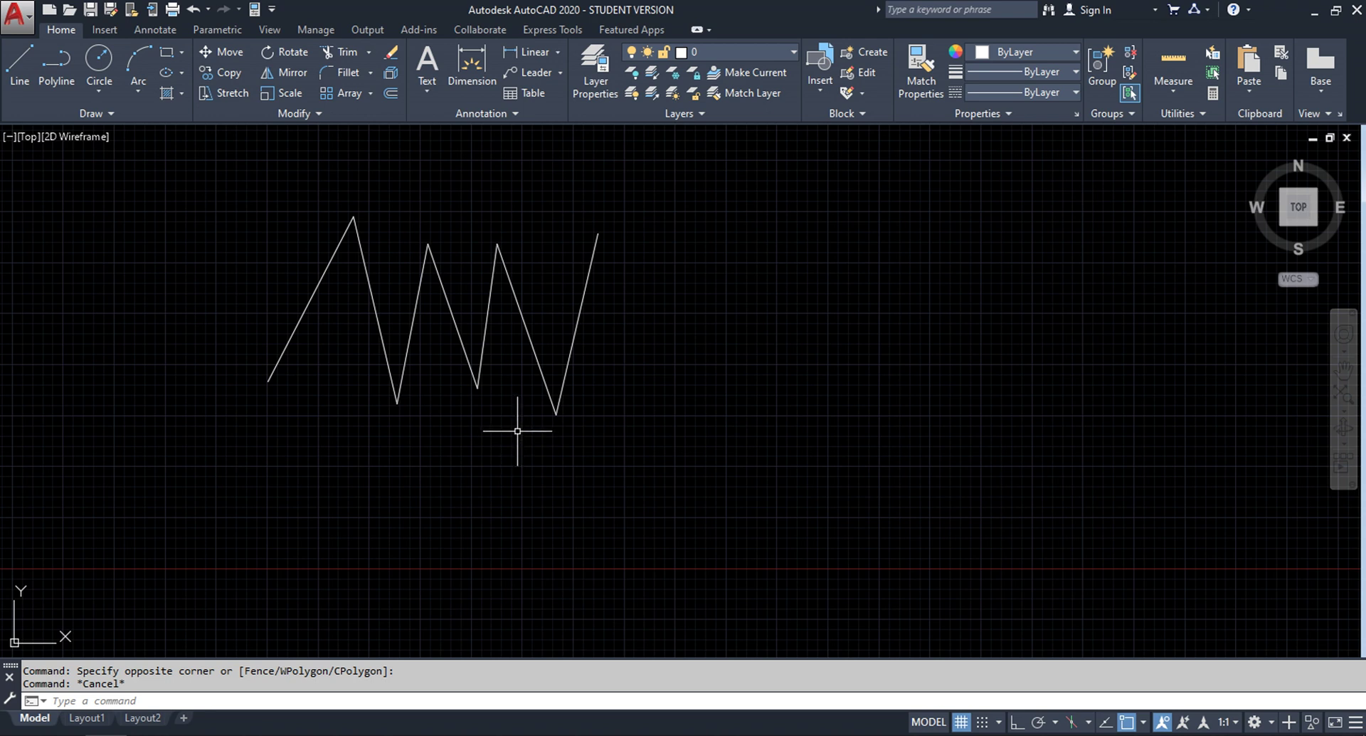
# Step: Set the window selection color to Green in the visual effect settings and accept the options
pyautogui.write('op')
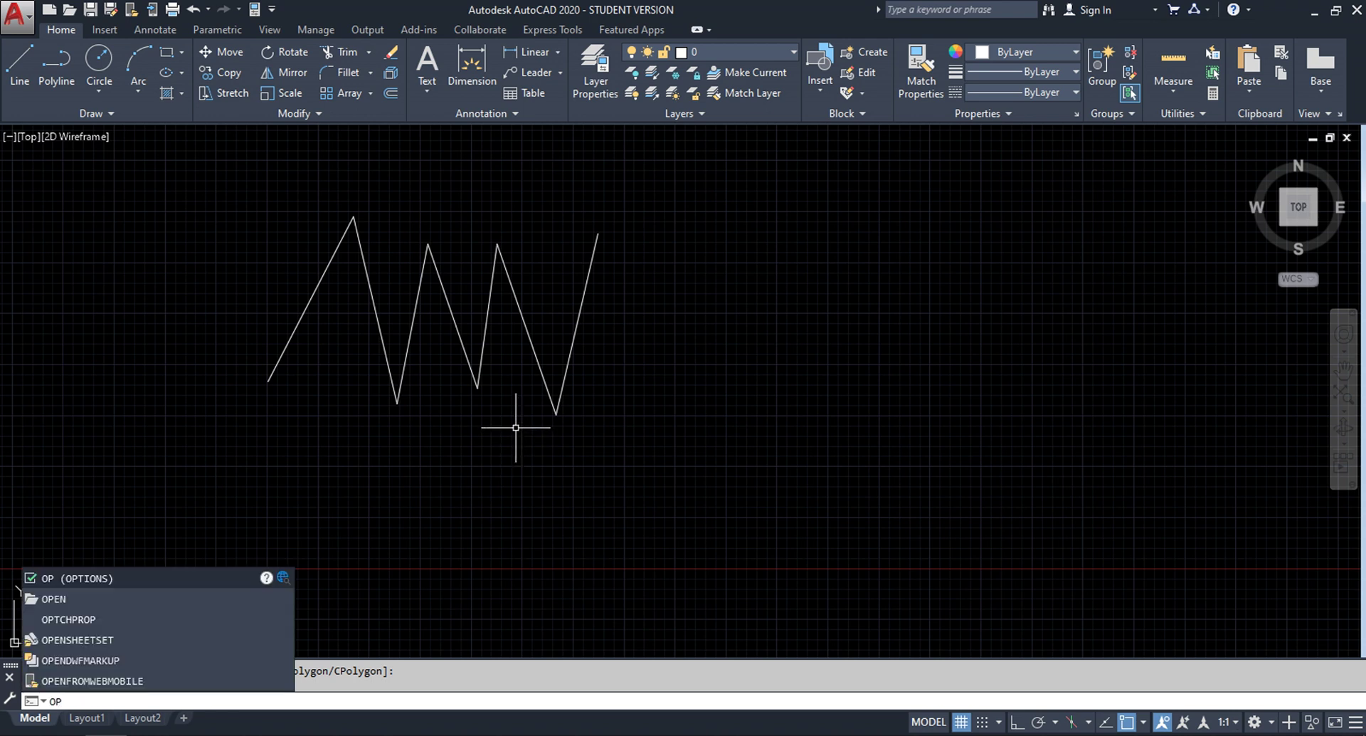
pyautogui.press('Return')
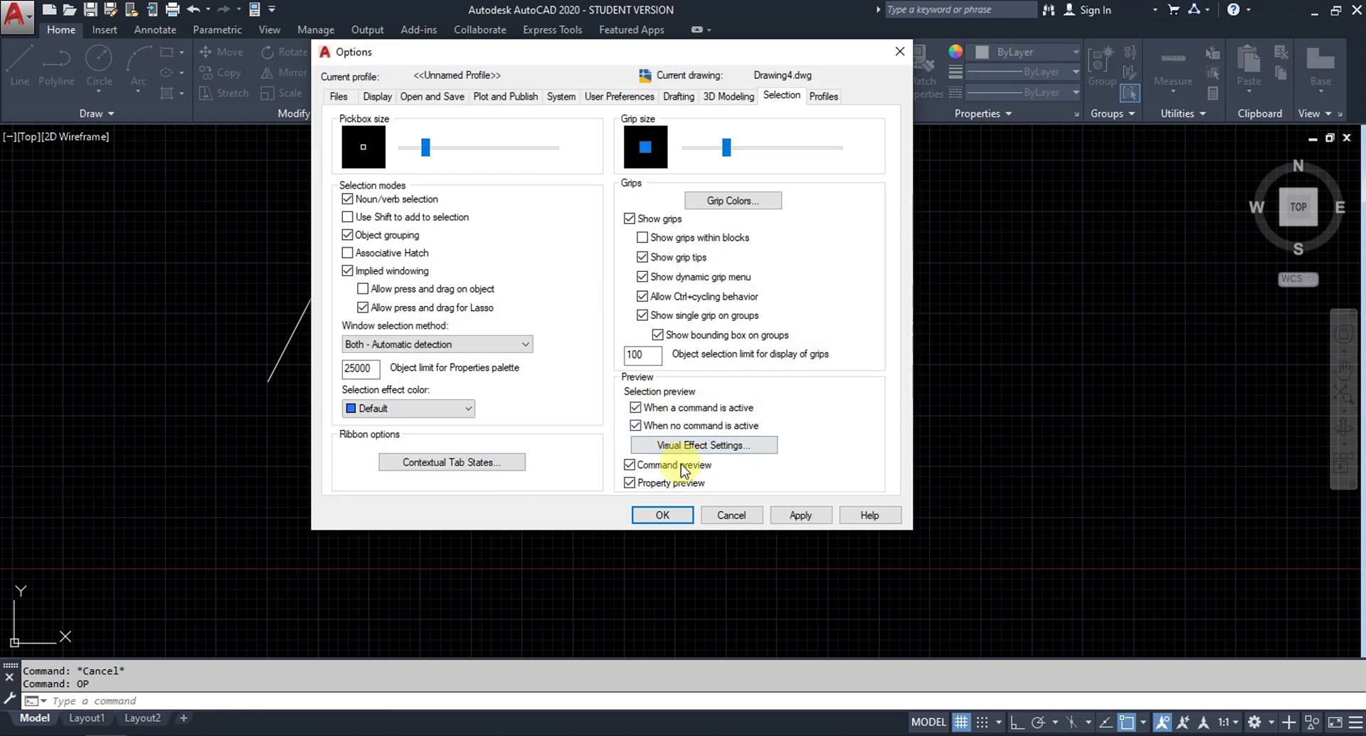
pyautogui.click(673, 448)
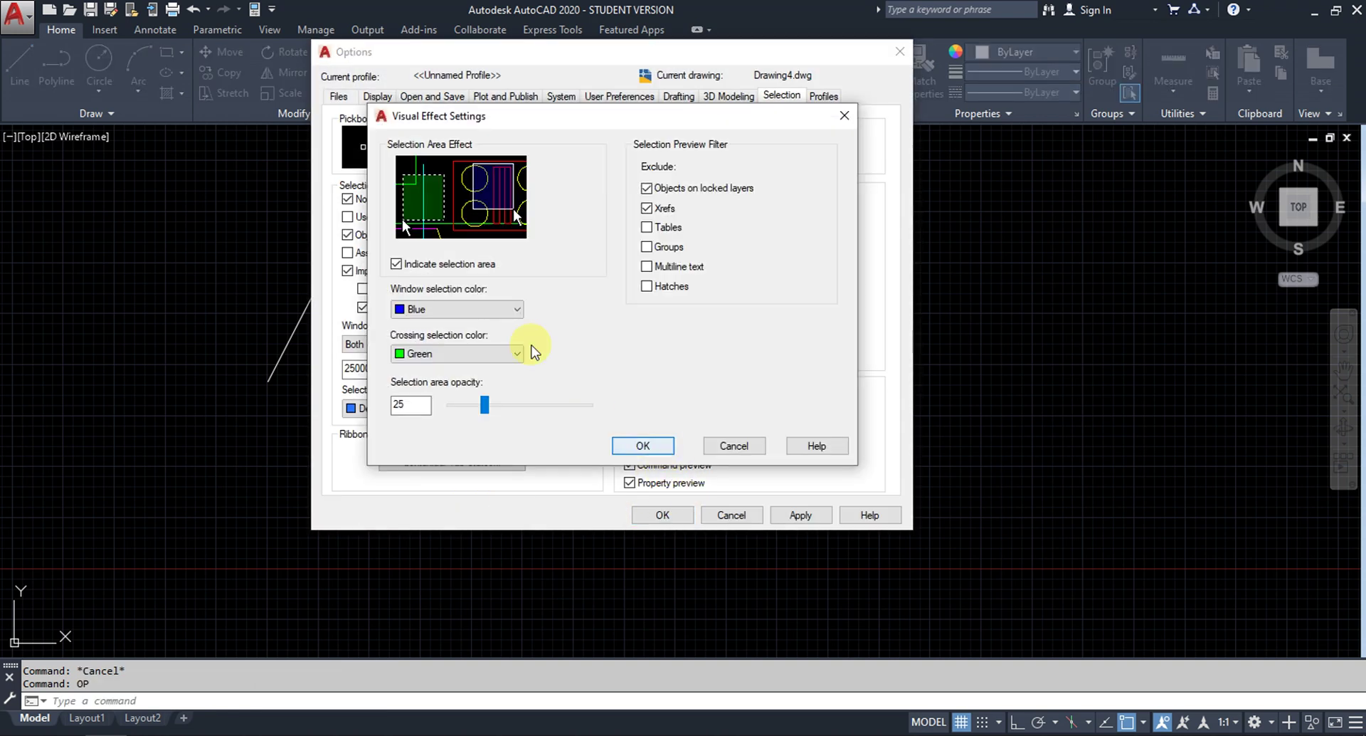
pyautogui.click(456, 353)
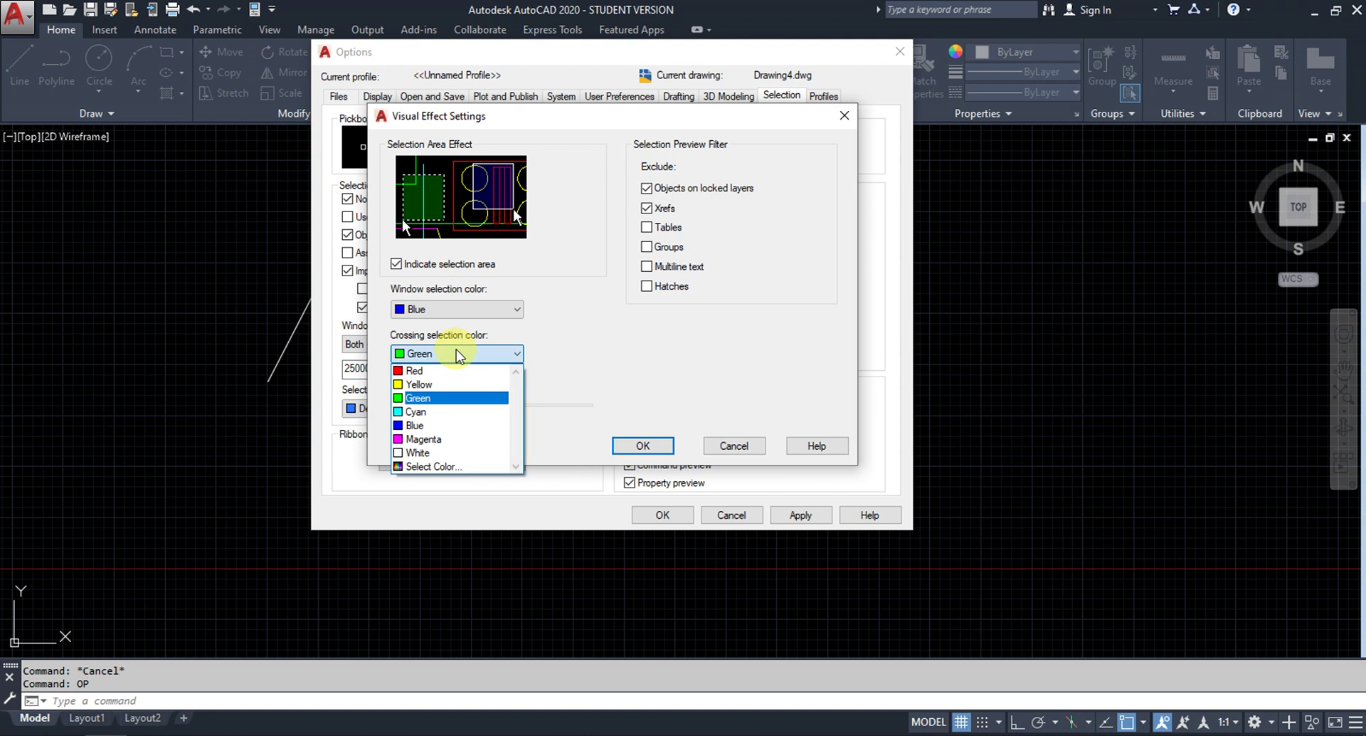
pyautogui.click(455, 354)
pyautogui.click(451, 309)
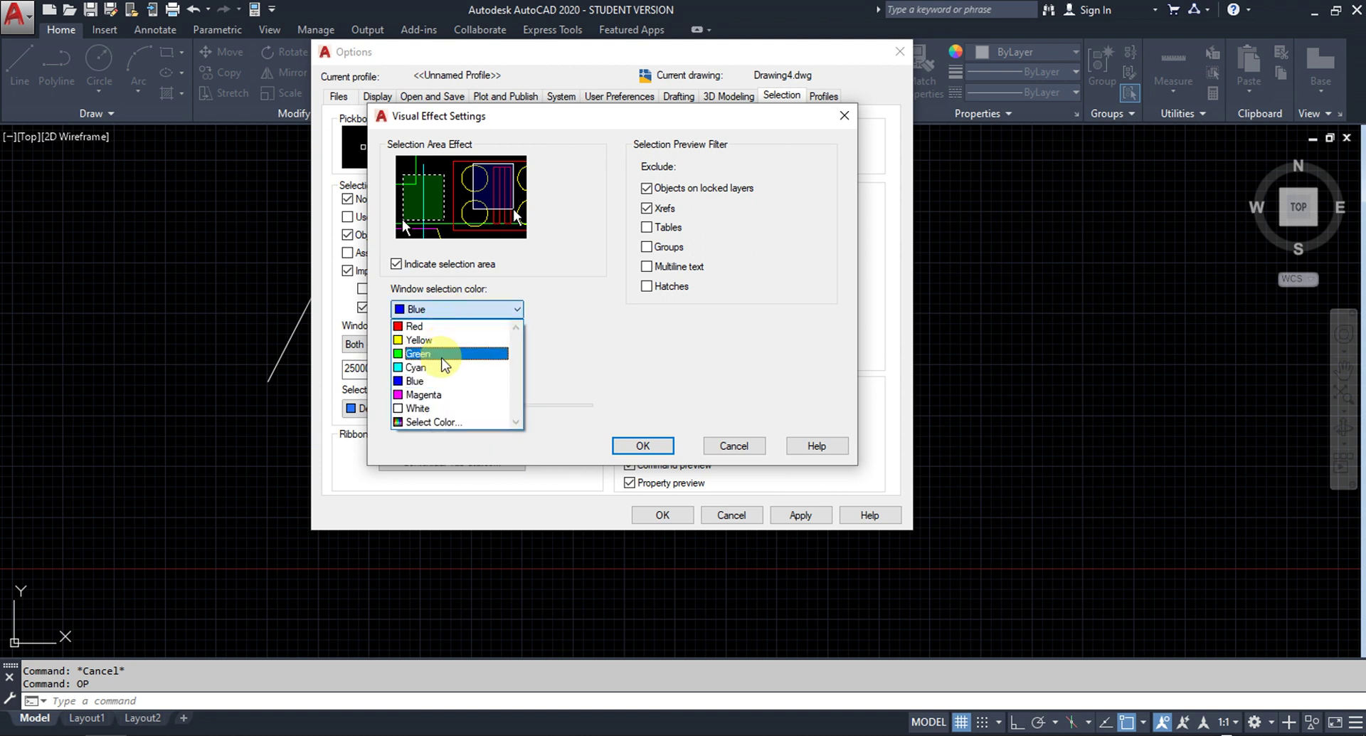
pyautogui.click(445, 363)
pyautogui.click(637, 445)
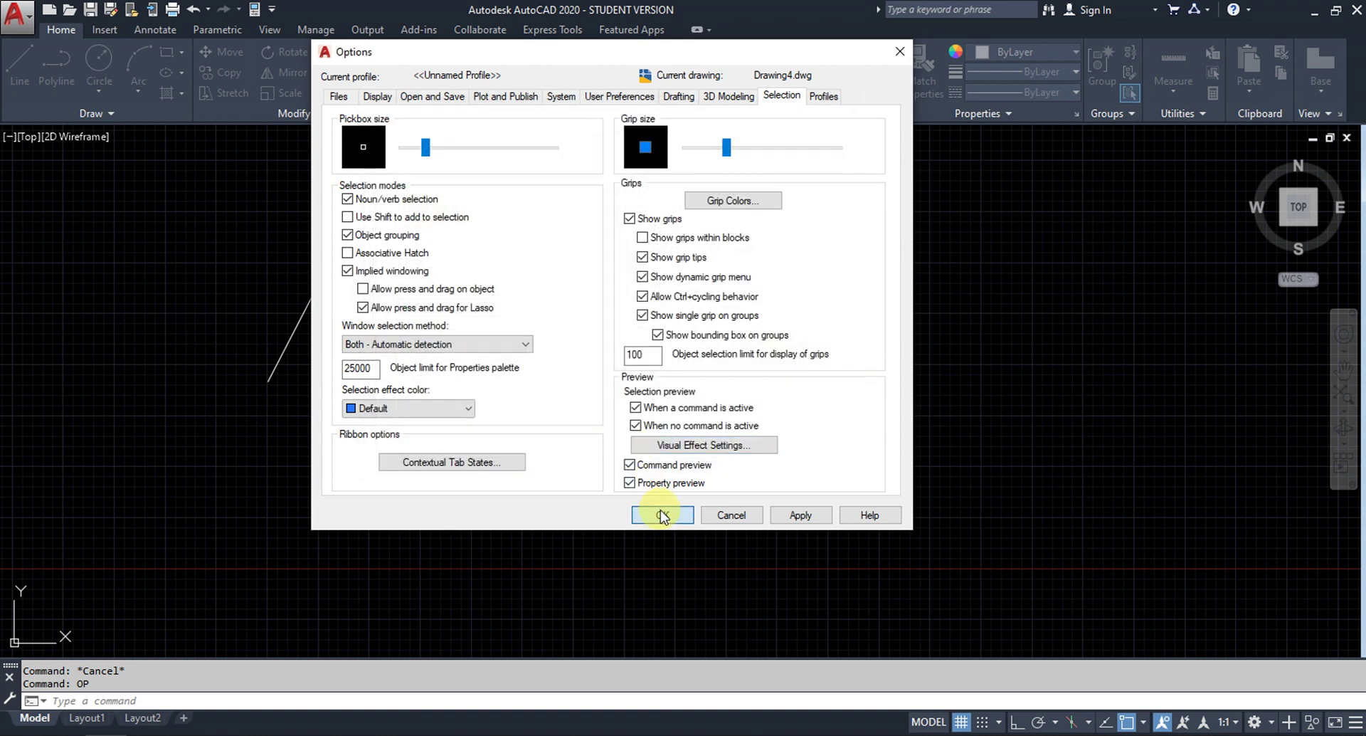
pyautogui.click(660, 513)
# Step: Test a crossing selection over the whole zigzag and a window selection around its first three segments, clearing each selection
pyautogui.click(637, 438)
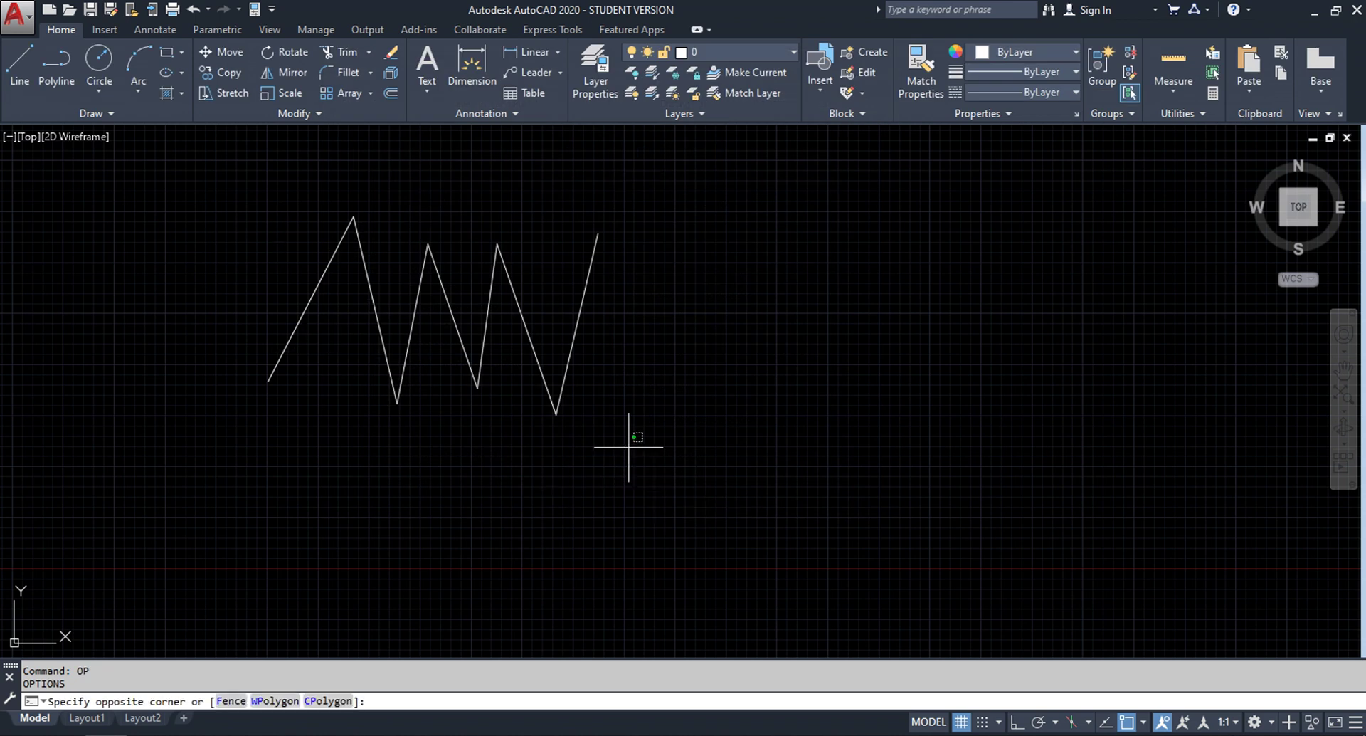
pyautogui.click(236, 326)
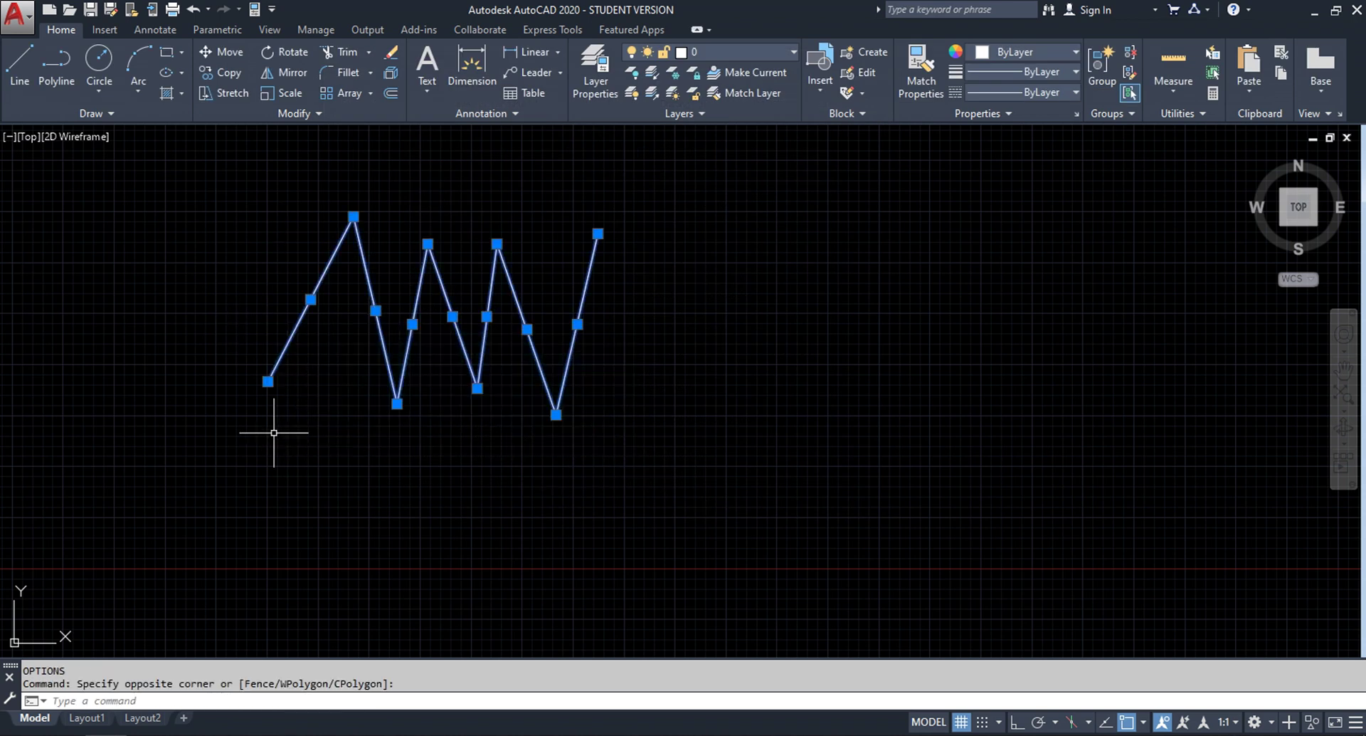
pyautogui.press('Escape')
pyautogui.click(172, 183)
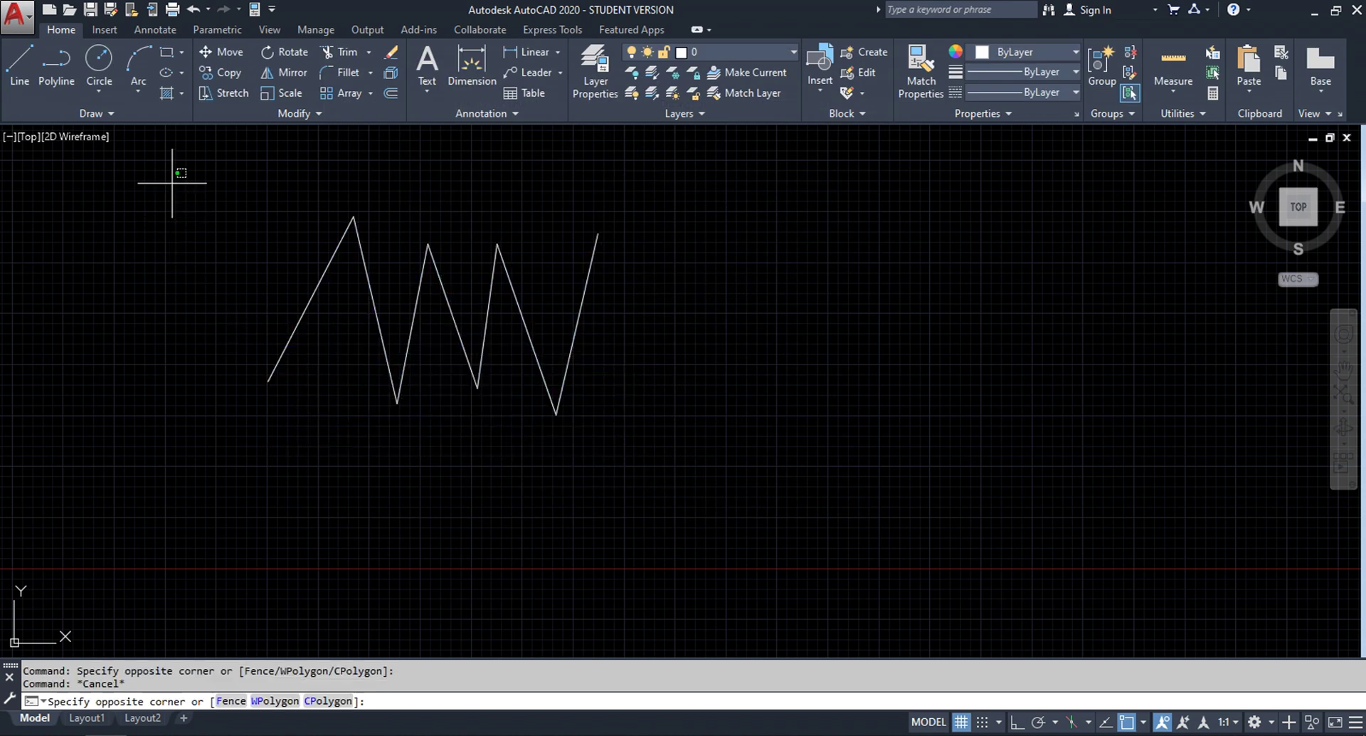
pyautogui.click(476, 443)
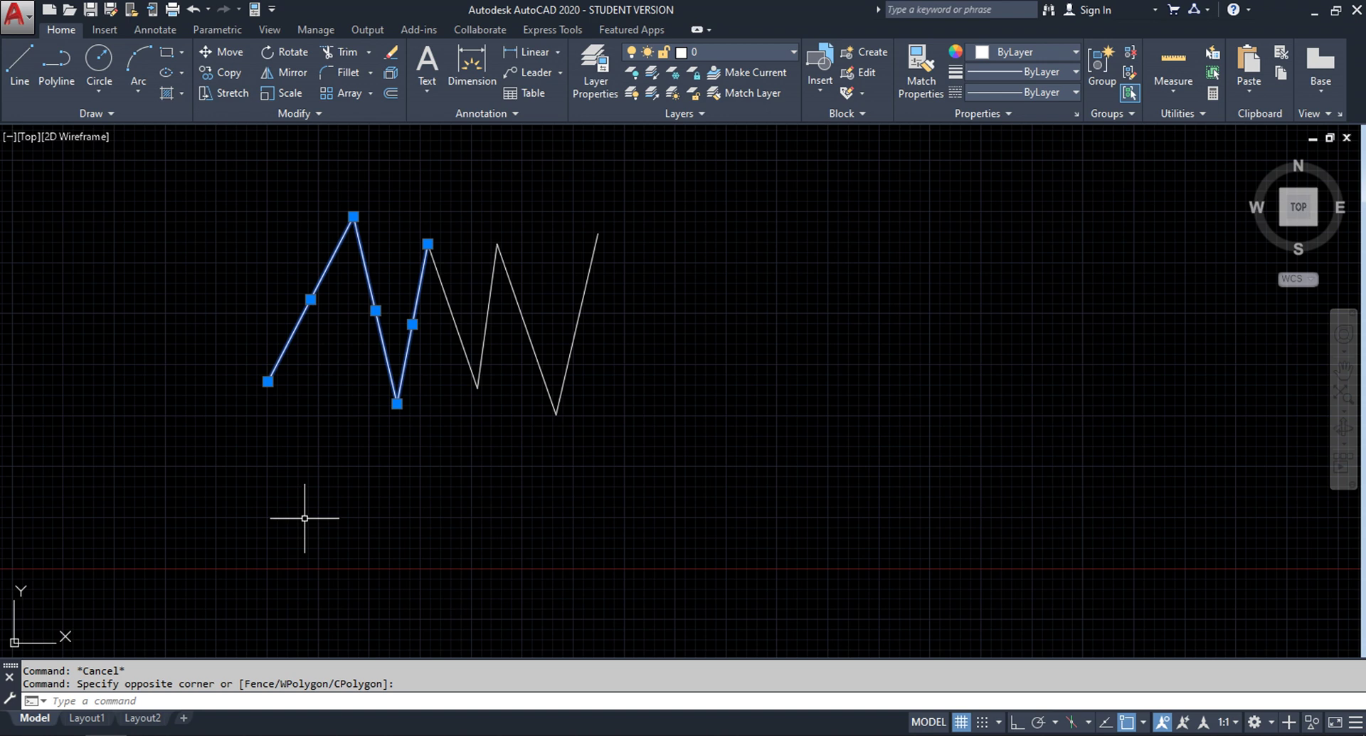
pyautogui.press('Escape')
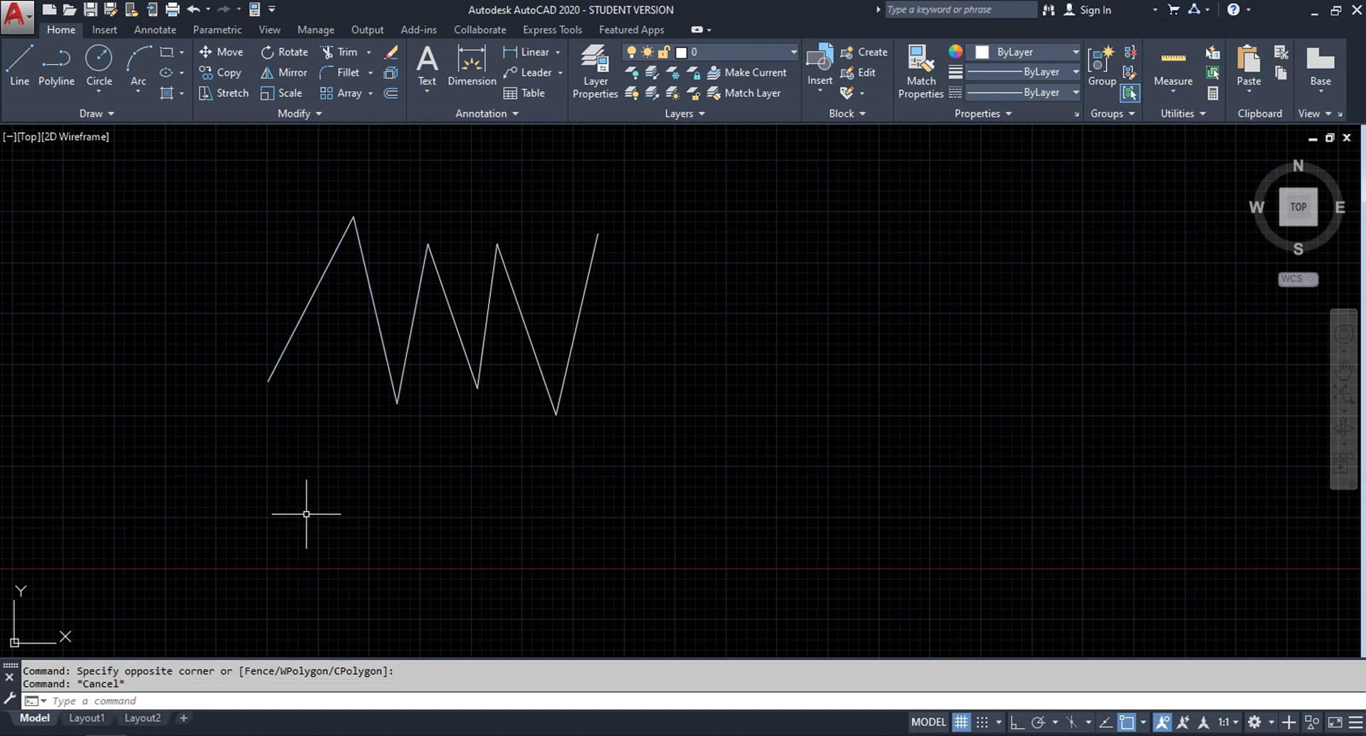
# Step: Set the window selection color back to Blue in the visual effect settings and accept the options
pyautogui.write('op')
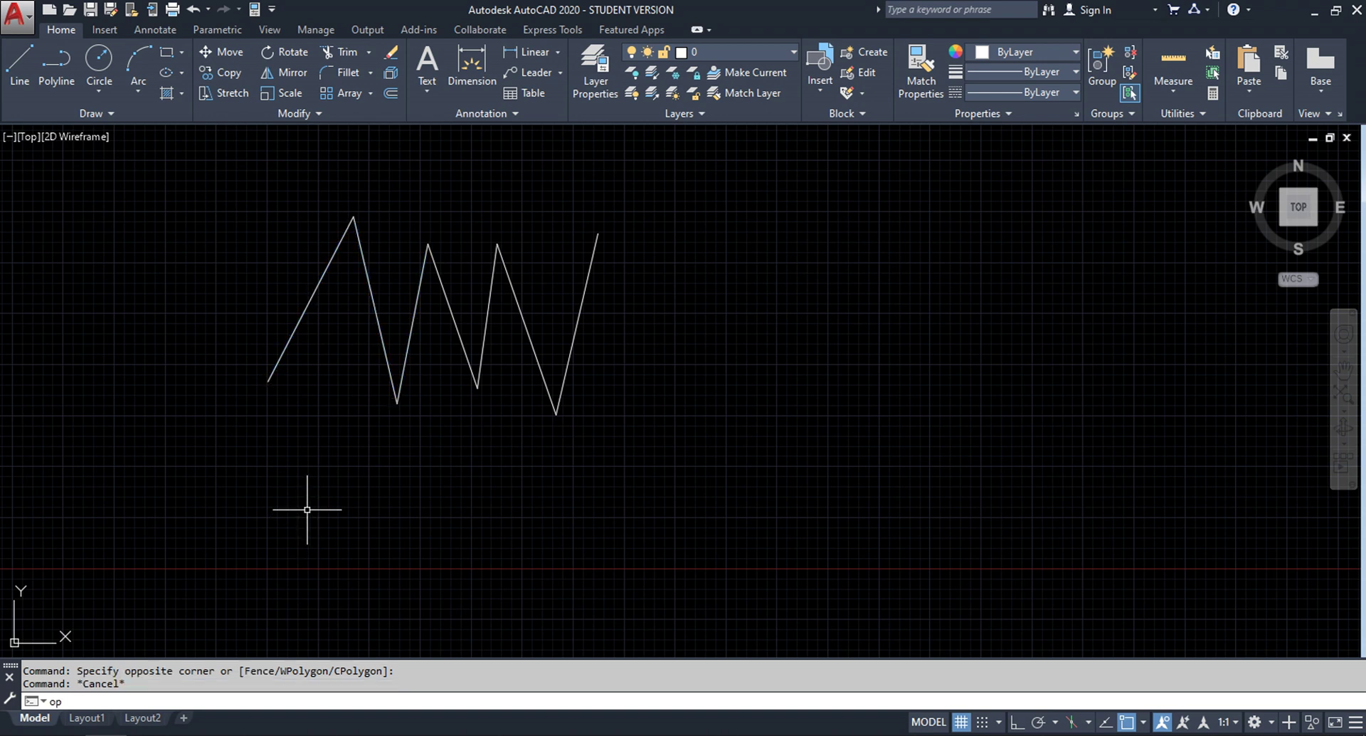
pyautogui.press('Return')
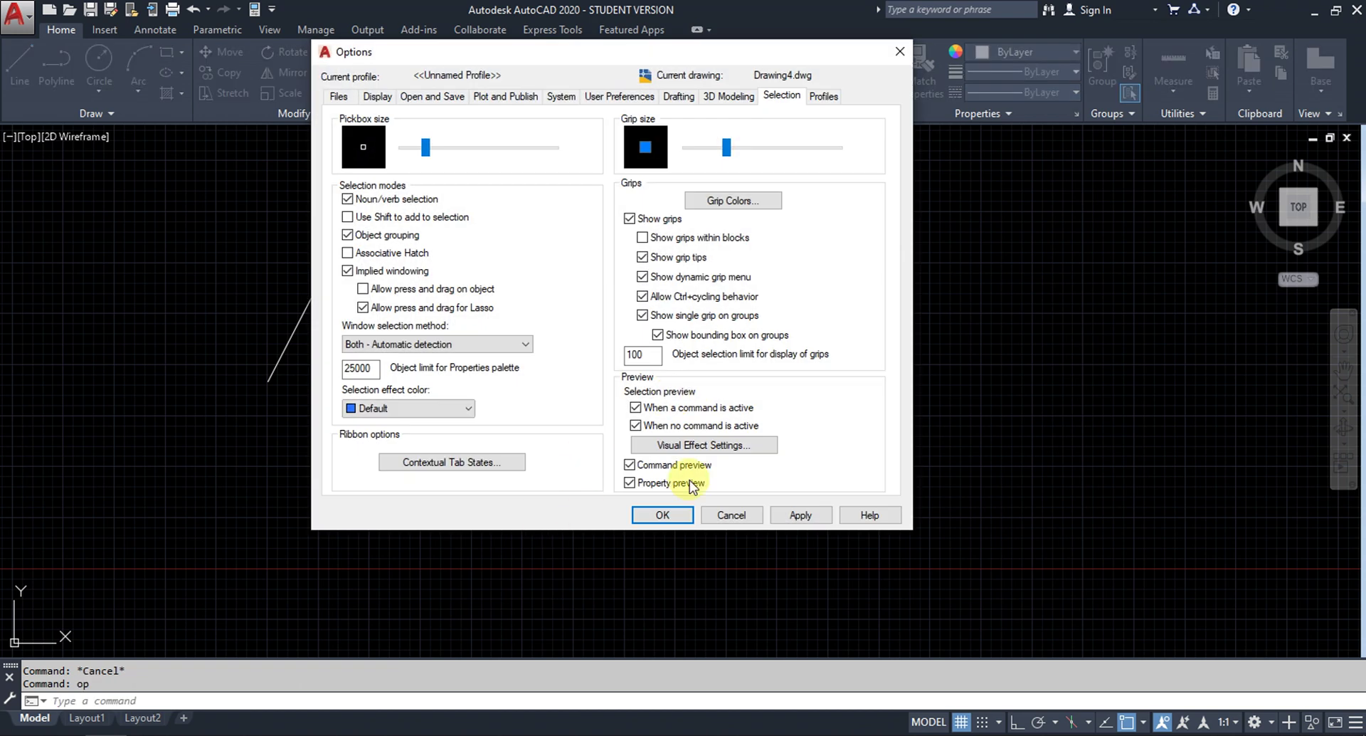
pyautogui.click(734, 442)
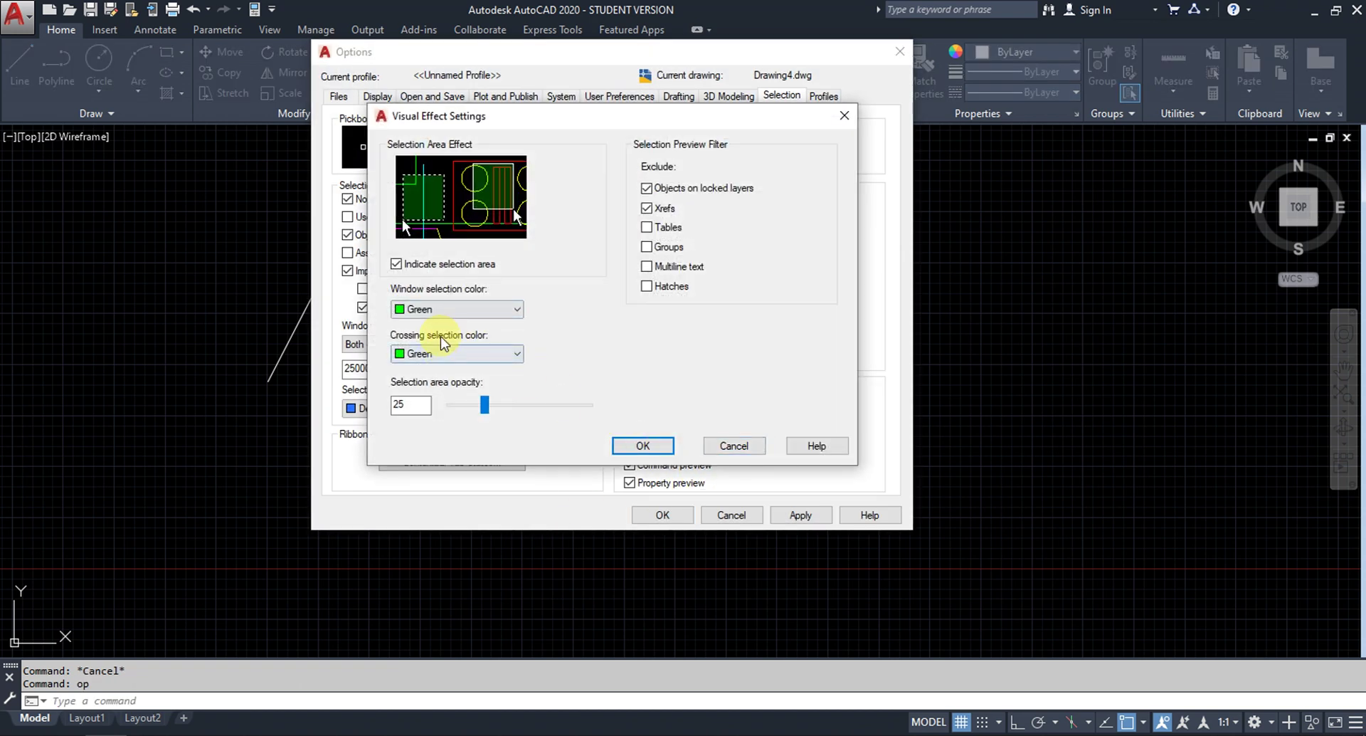
pyautogui.click(455, 309)
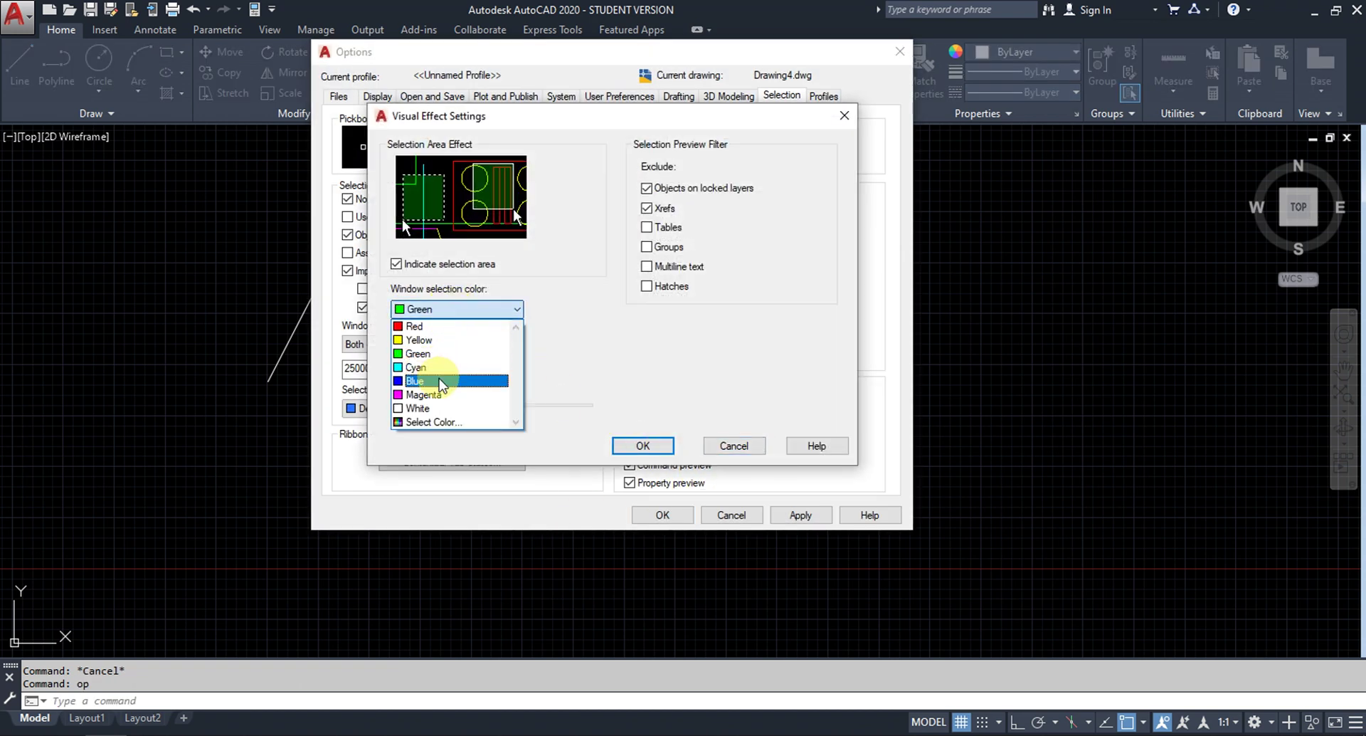
pyautogui.click(436, 378)
pyautogui.click(630, 447)
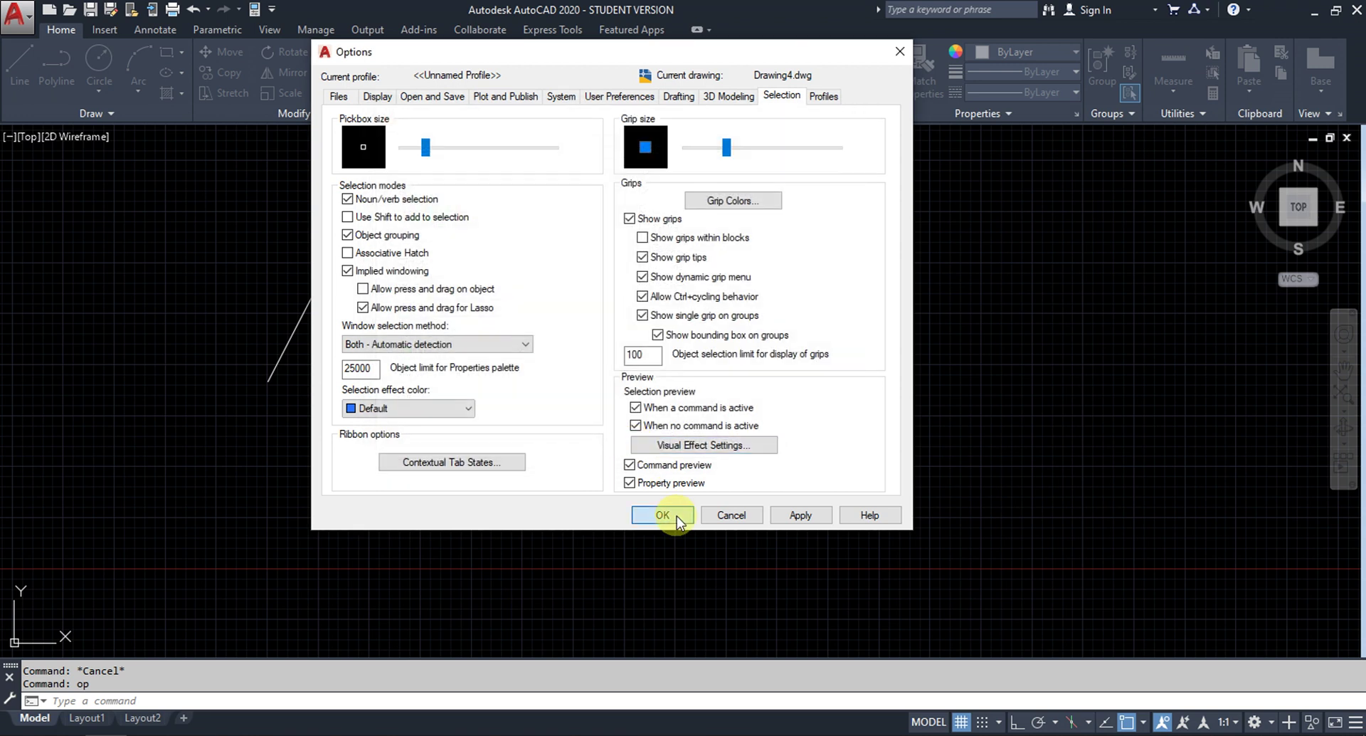
pyautogui.click(663, 514)
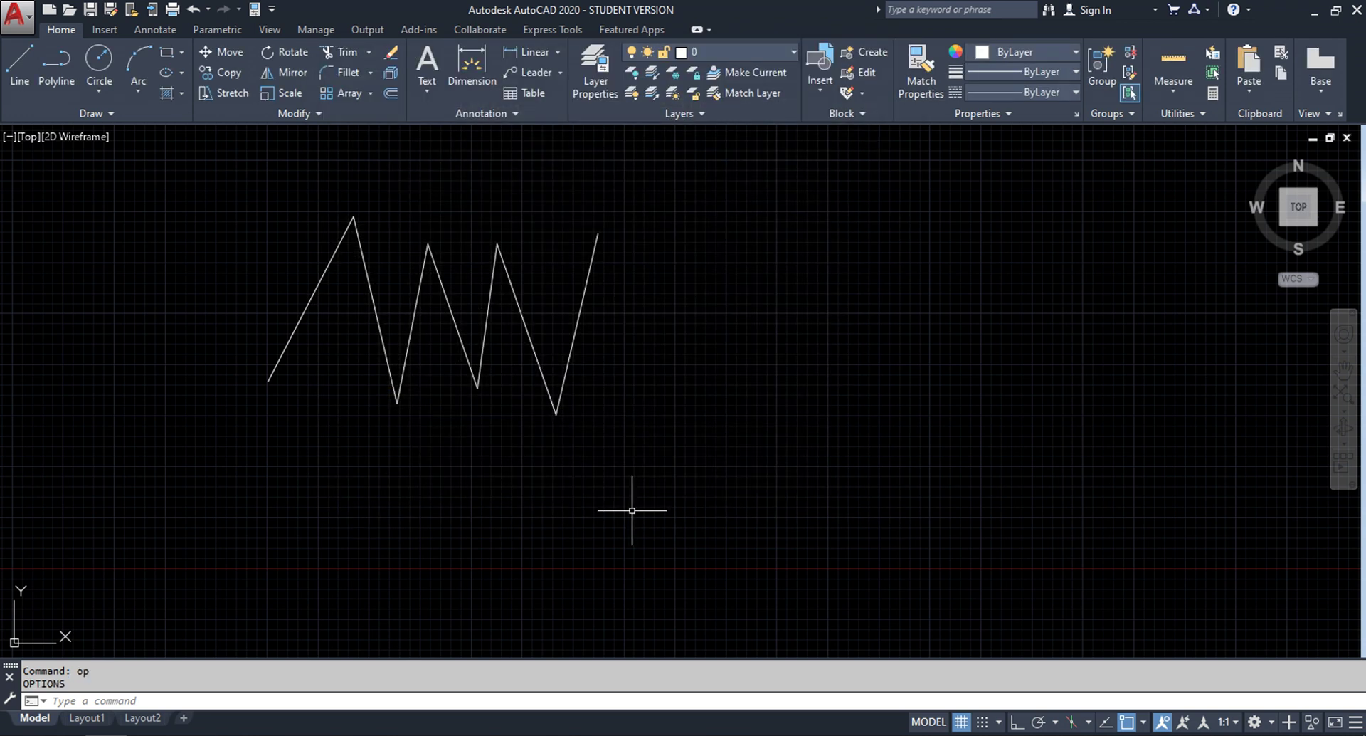